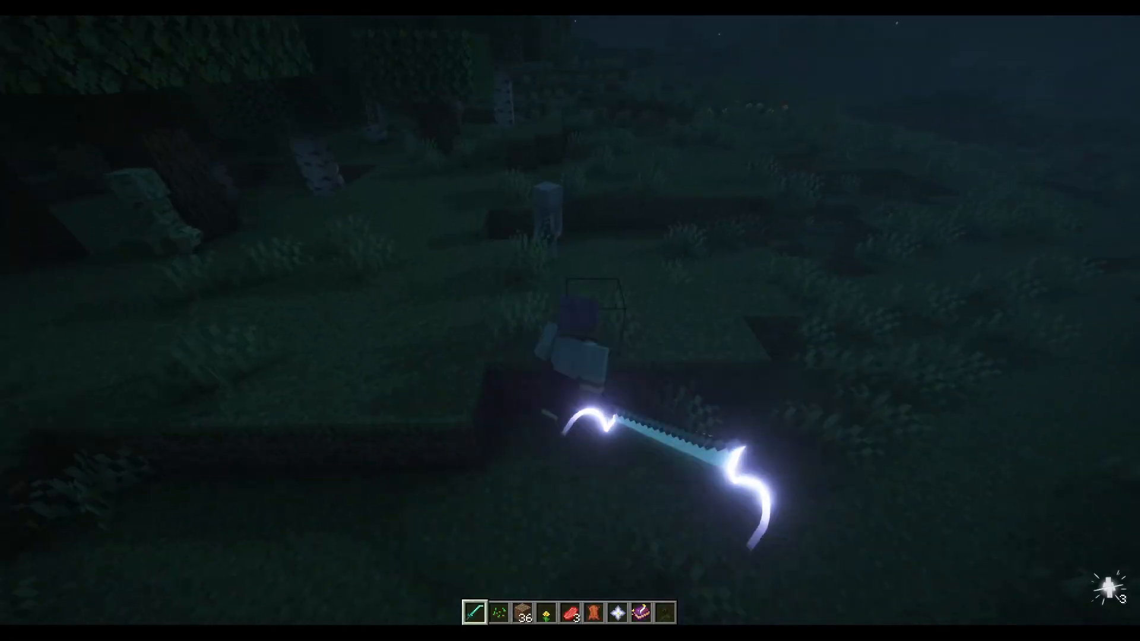
click(569, 321)
click(570, 320)
click(570, 320)
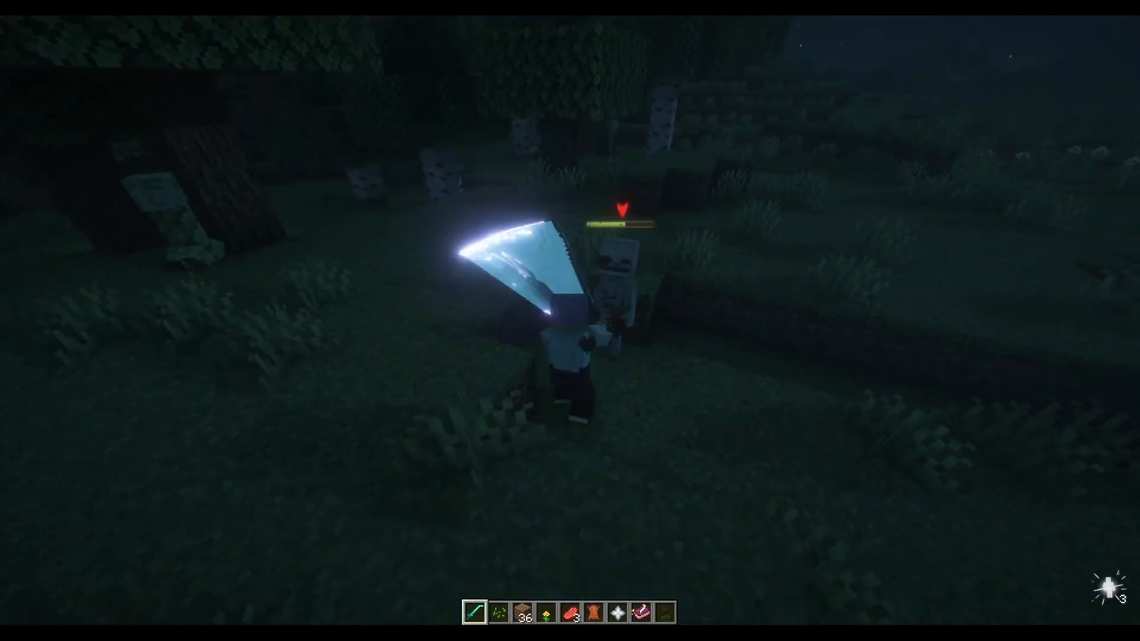
click(570, 321)
click(570, 320)
click(570, 320)
click(570, 321)
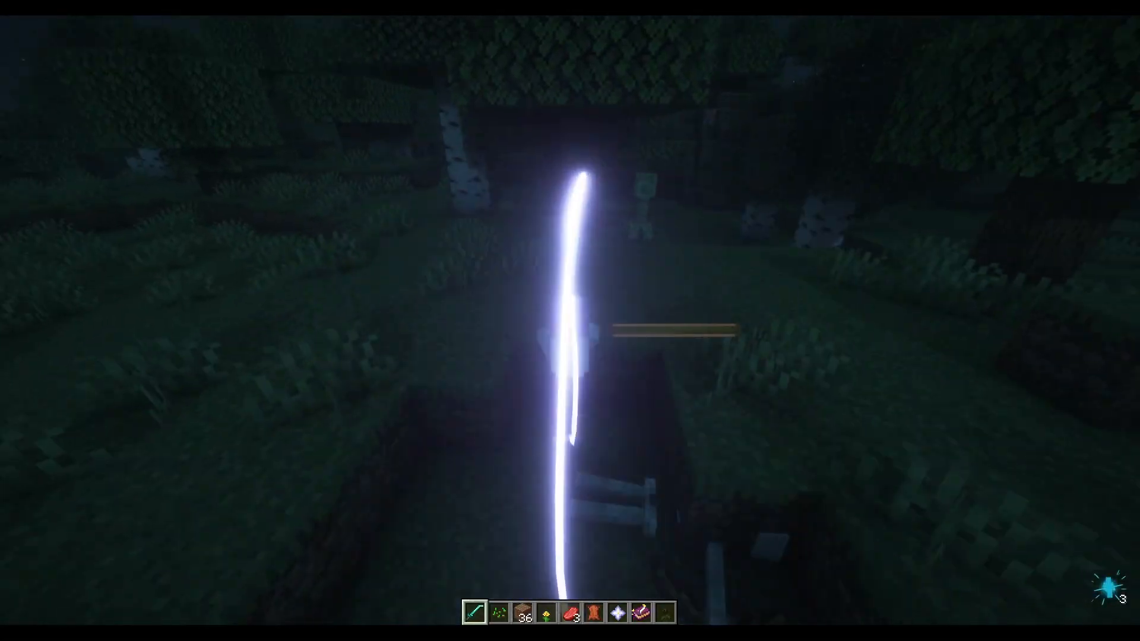
click(570, 321)
click(570, 320)
click(570, 320)
click(570, 321)
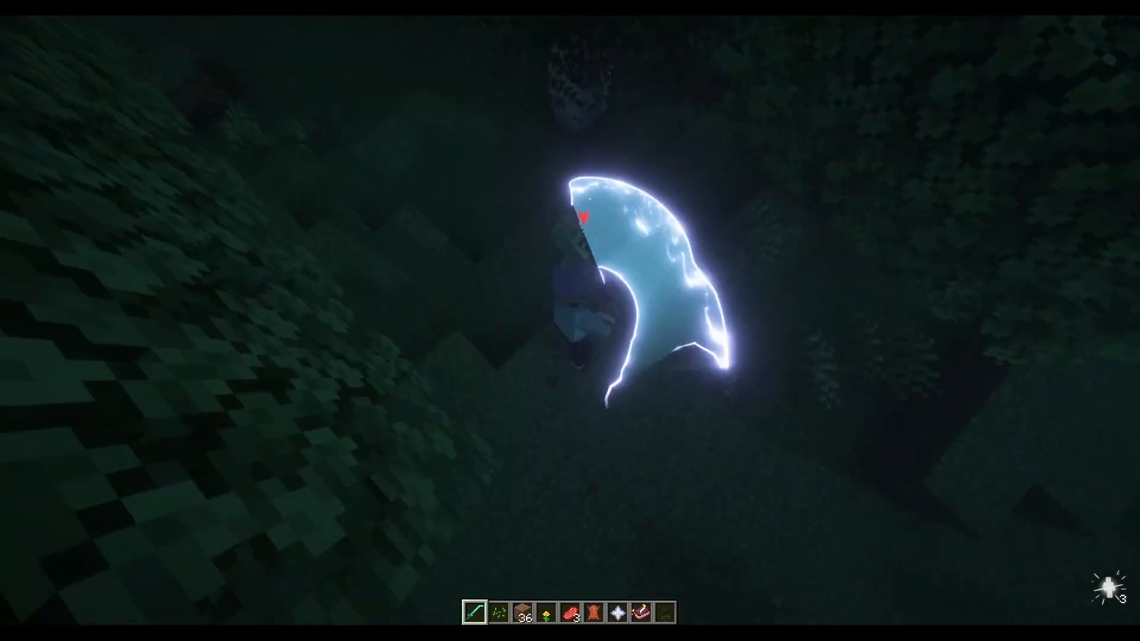
click(569, 321)
click(570, 320)
click(570, 321)
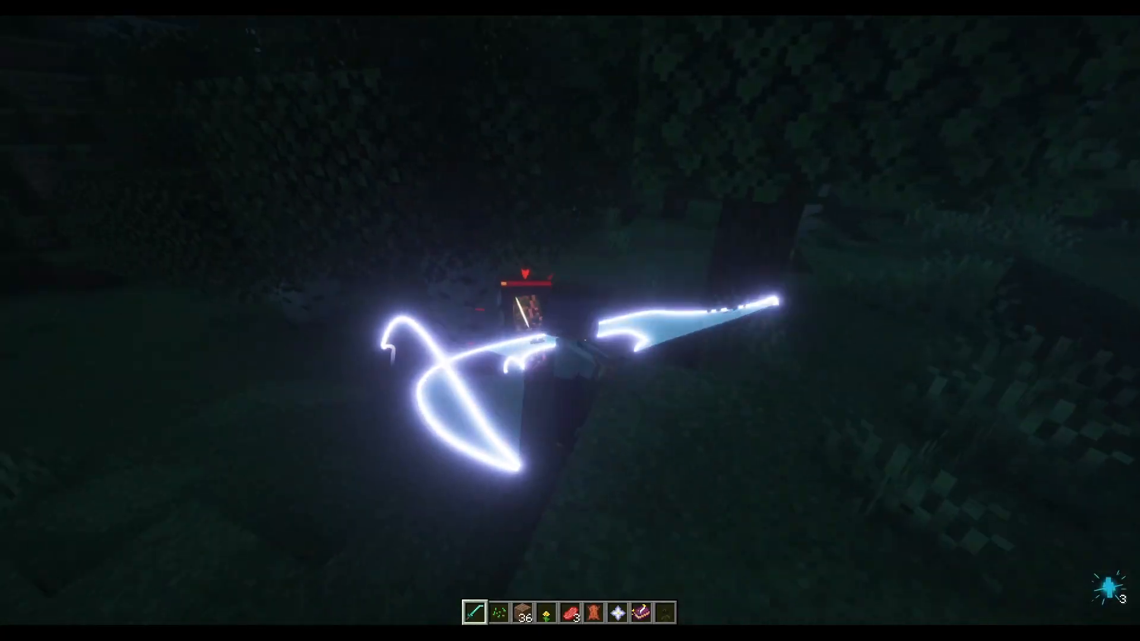
click(570, 320)
click(570, 321)
click(570, 321)
click(570, 321)
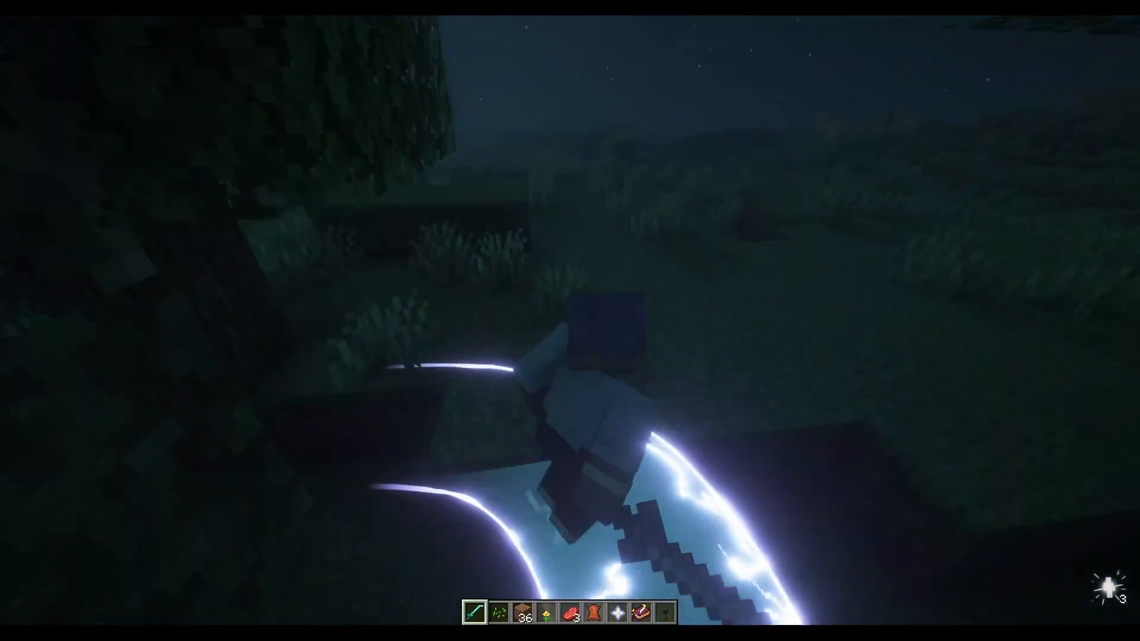
click(569, 320)
click(570, 321)
click(569, 321)
click(570, 321)
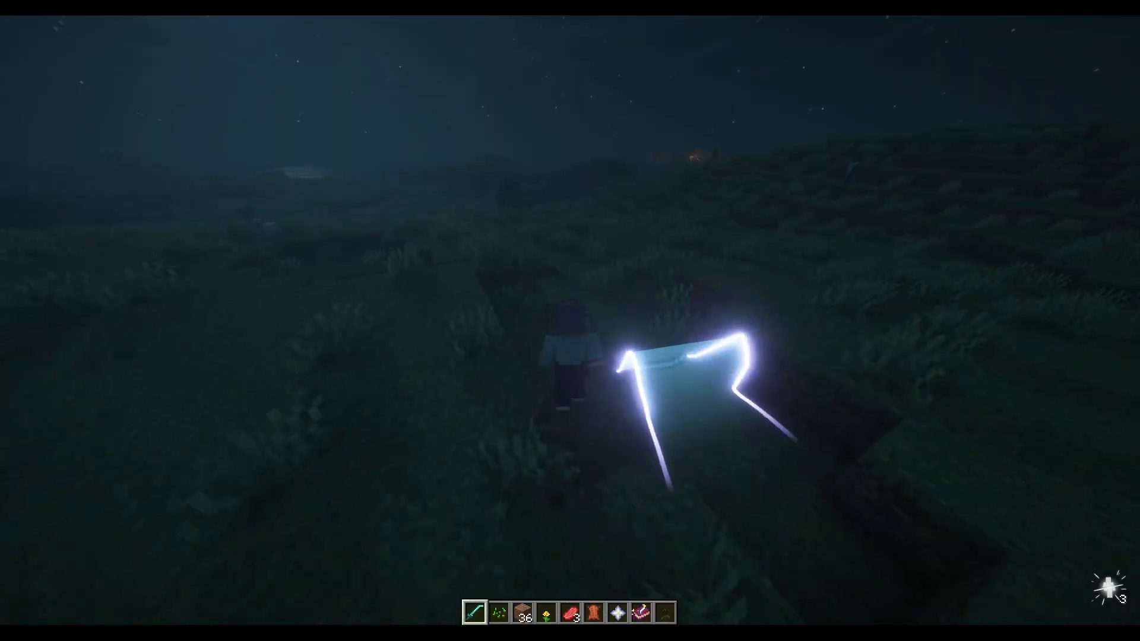
click(570, 321)
click(570, 321)
click(570, 320)
click(570, 320)
click(570, 321)
click(570, 321)
click(570, 320)
click(570, 321)
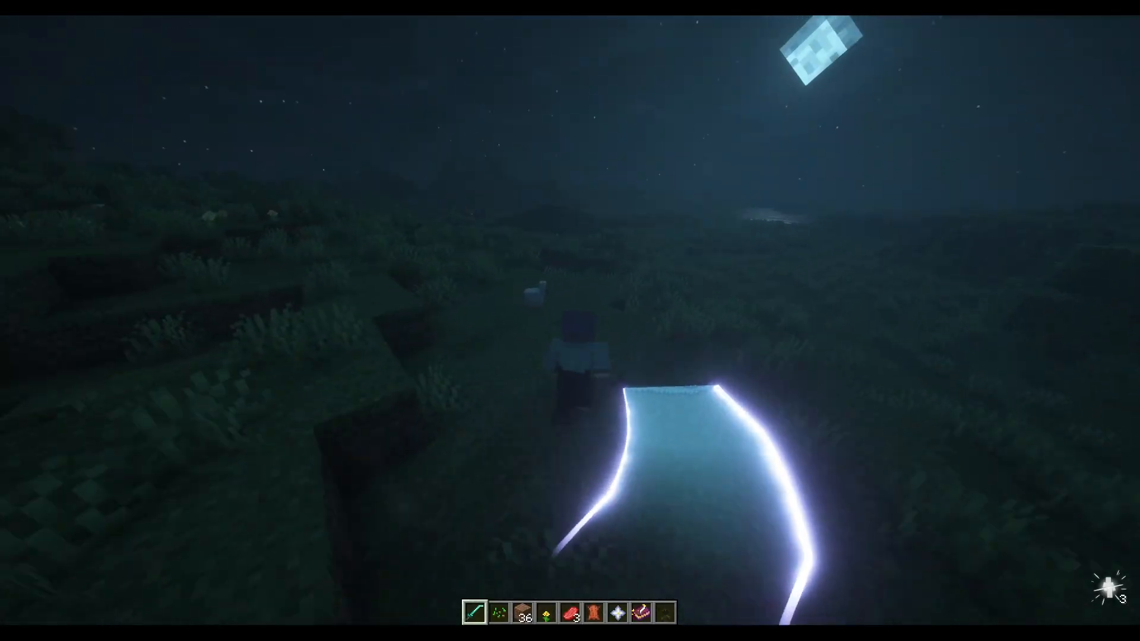
click(570, 321)
click(570, 321)
click(570, 321)
click(570, 320)
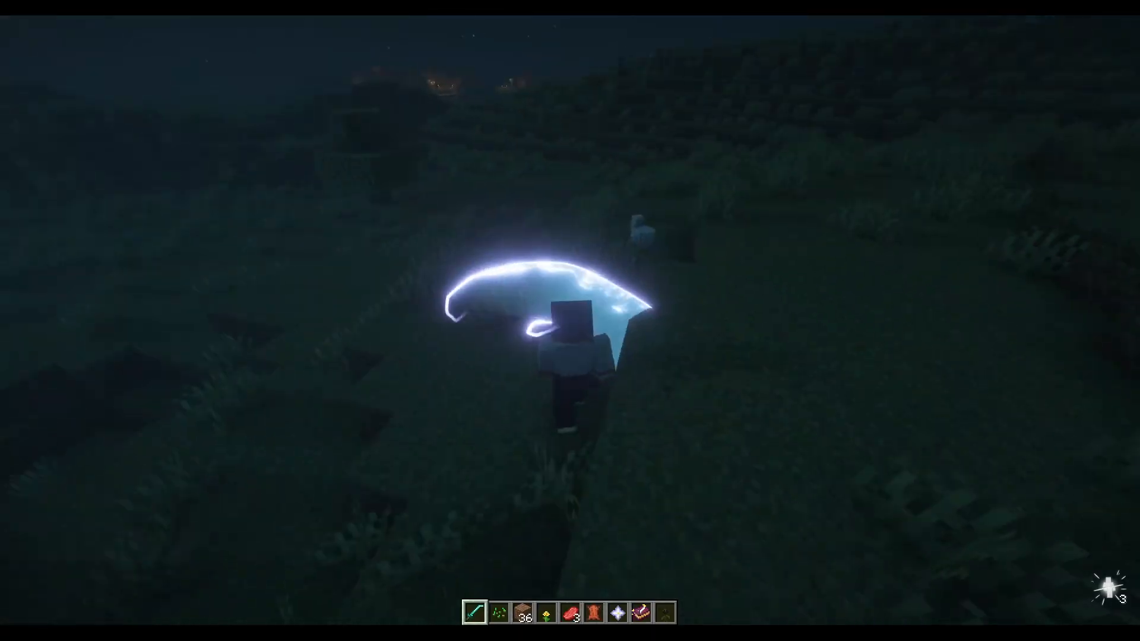
click(570, 320)
click(570, 320)
click(570, 321)
click(570, 320)
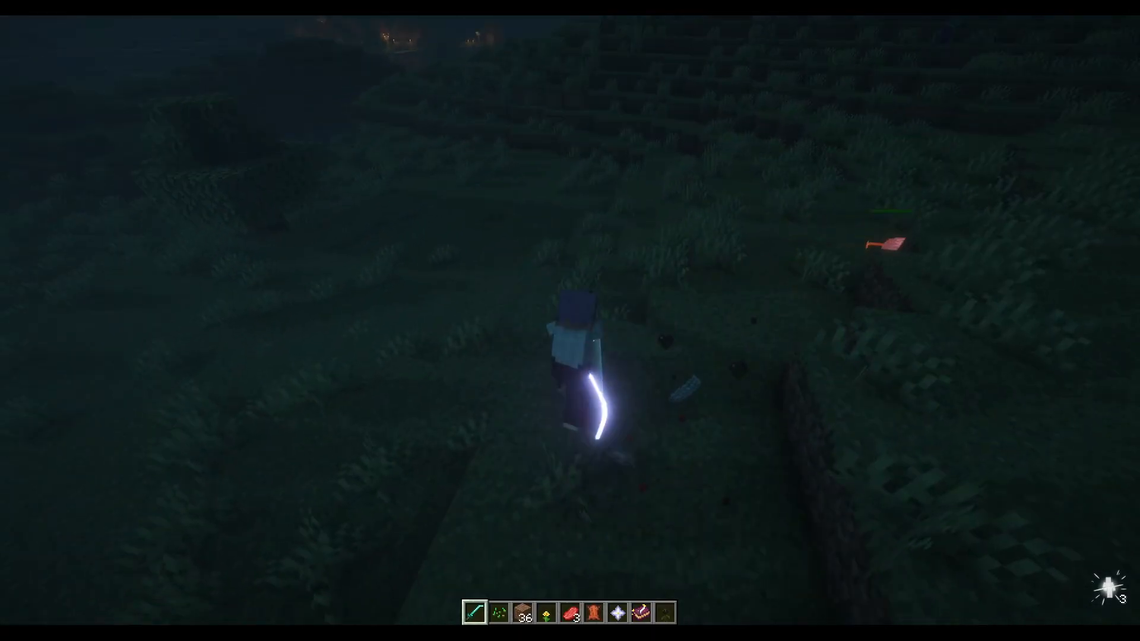
click(570, 321)
click(570, 321)
click(569, 320)
click(570, 321)
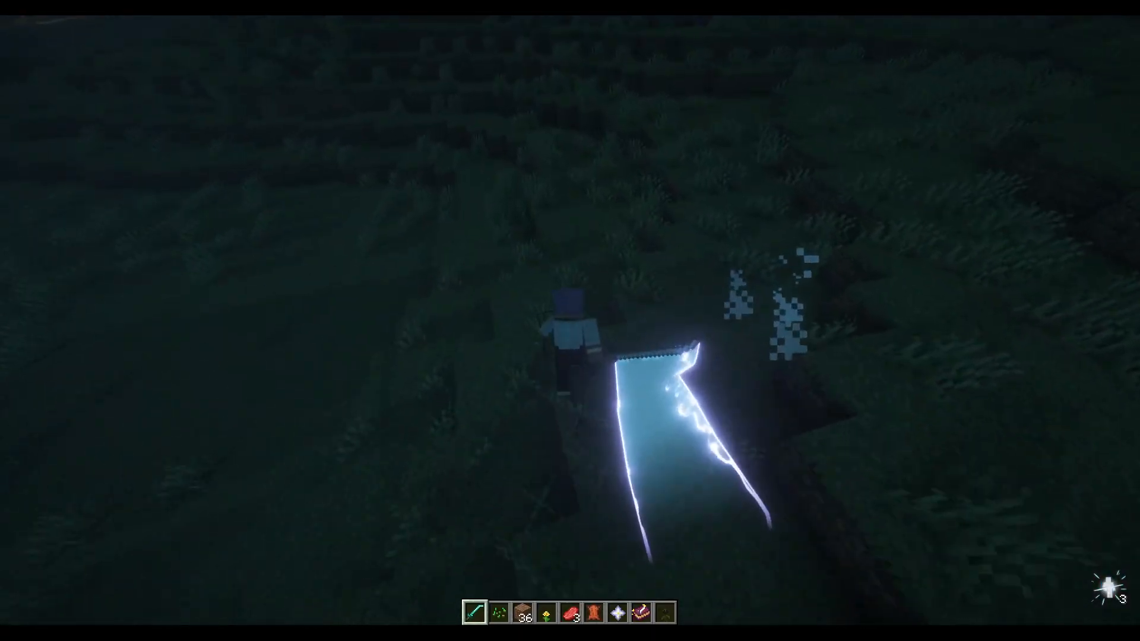
click(569, 320)
click(569, 320)
click(570, 320)
click(570, 321)
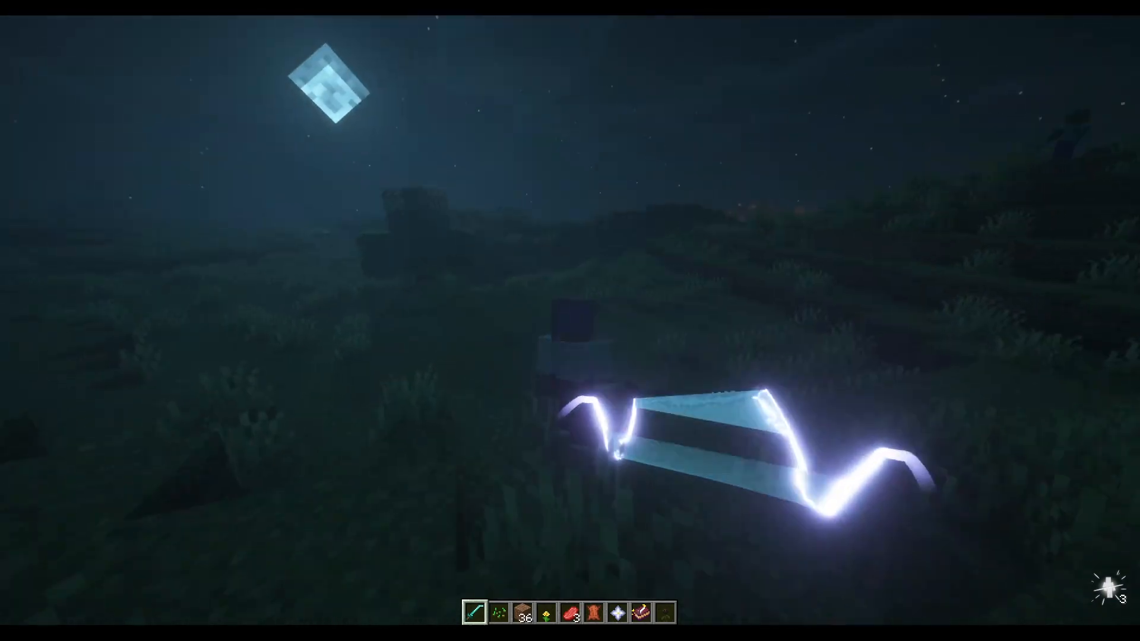
click(570, 320)
click(570, 320)
click(570, 321)
click(570, 321)
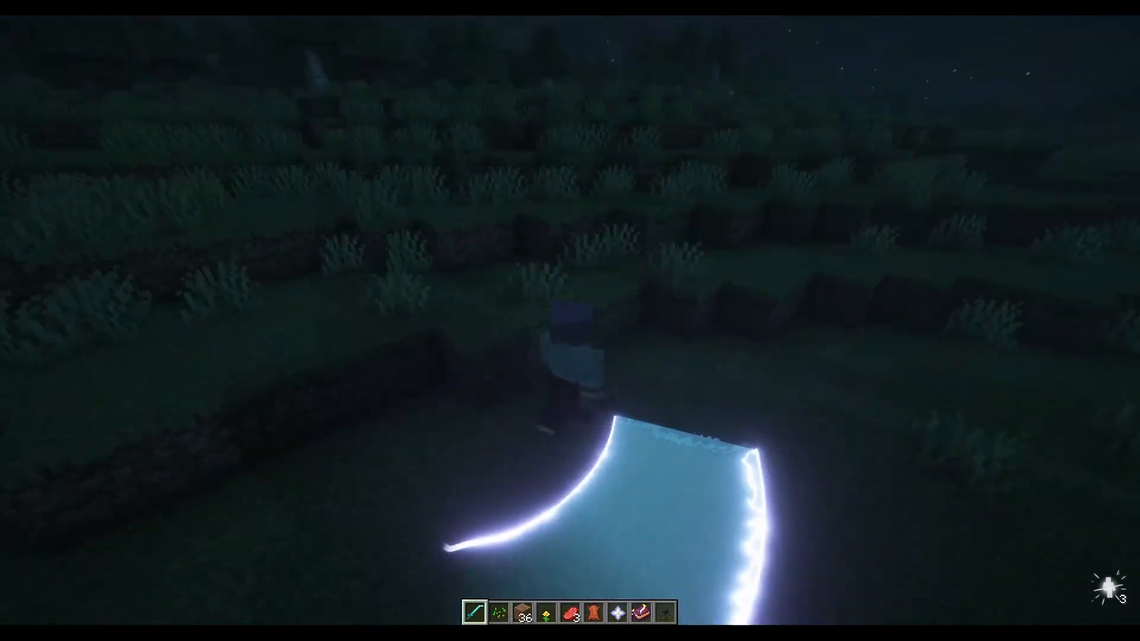
click(570, 320)
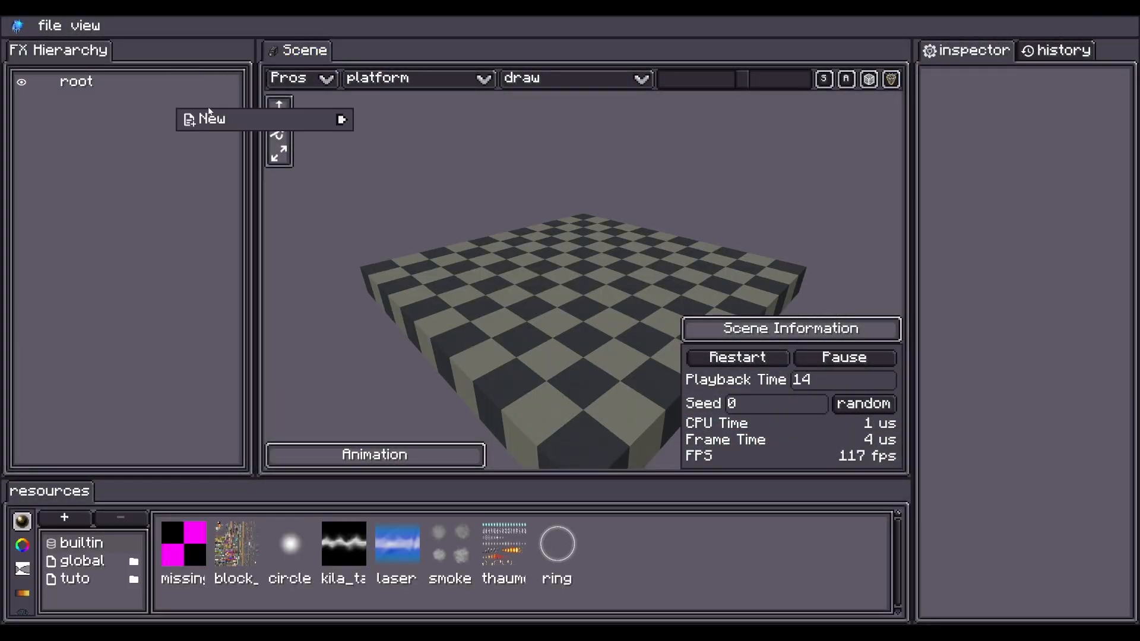
Step: Select the trail emitter under root and move it across the checkered platform to draw a curved trail
click(127, 89)
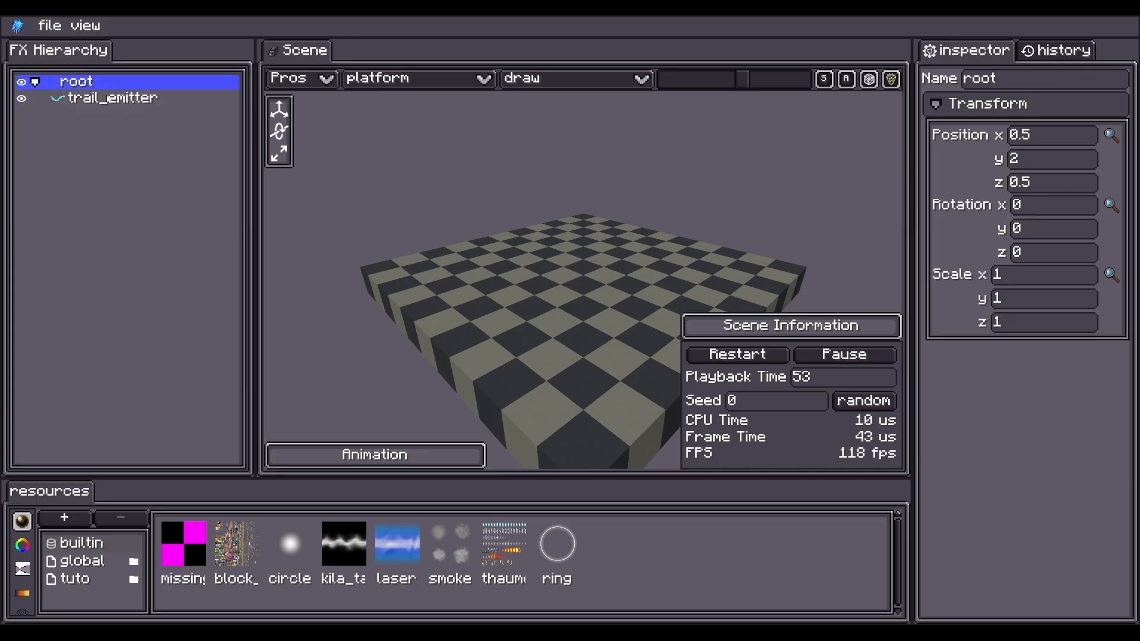
click(112, 98)
scroll(991, 490, down, 2)
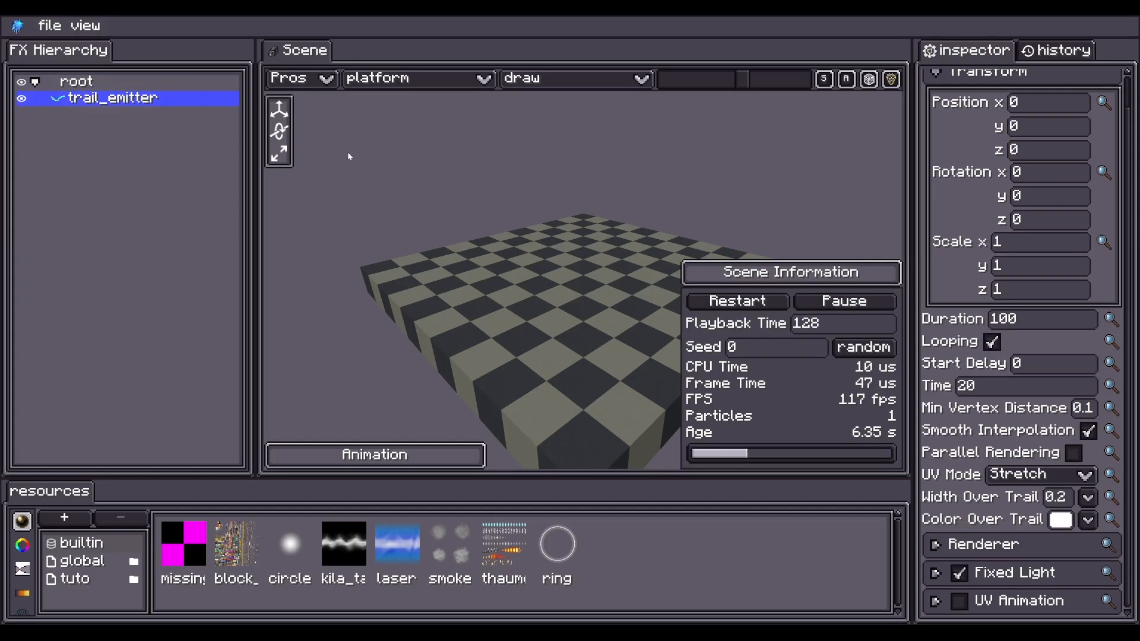
click(279, 109)
drag(487, 207, 585, 276)
drag(562, 209, 489, 331)
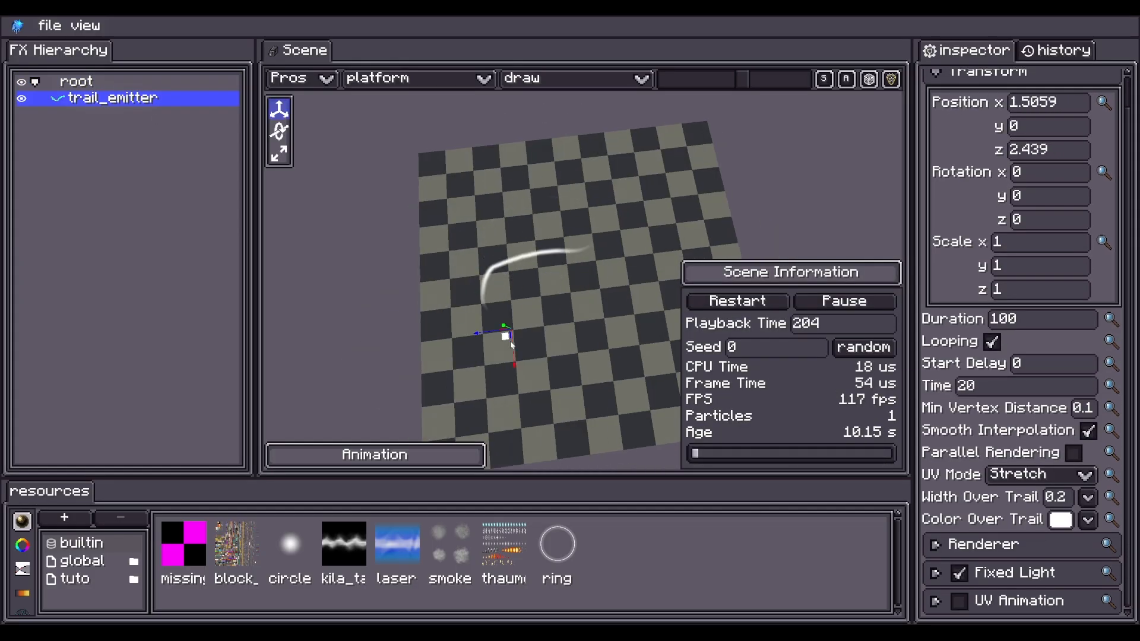
Step: Assign the builtin laser texture as the trail emitter's renderer material, and move the emitter across the platform to preview it
click(983, 544)
drag(397, 545, 1045, 291)
click(982, 189)
mouse_move(564, 227)
mouse_down()
mouse_move(641, 297)
mouse_move(517, 199)
mouse_move(614, 287)
mouse_up()
Step: Switch the scene's draw mode to wireframe
click(571, 76)
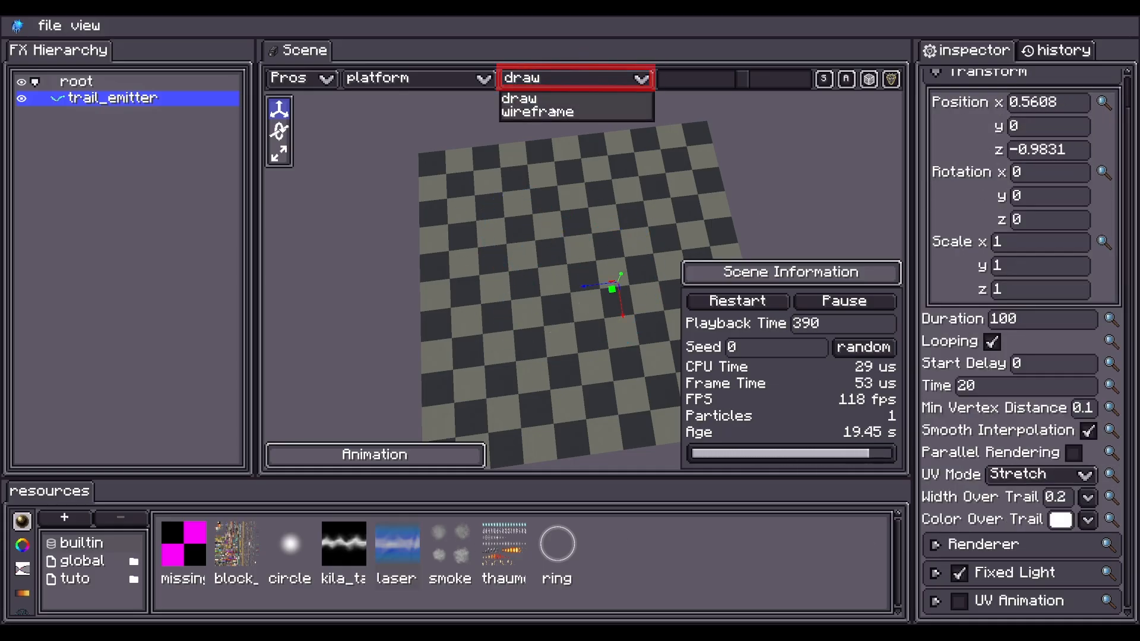
click(539, 115)
drag(571, 177, 613, 186)
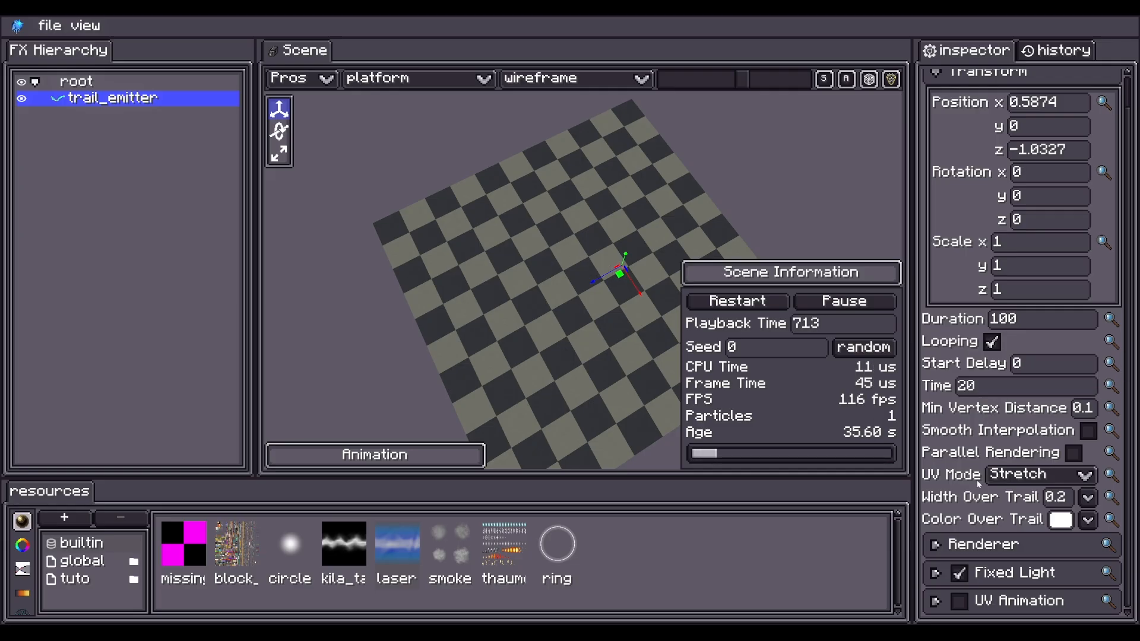
Step: Move the trail emitter across the platform to inspect its wireframe, and turn off Smooth Interpolation
scroll(978, 484, up, 1)
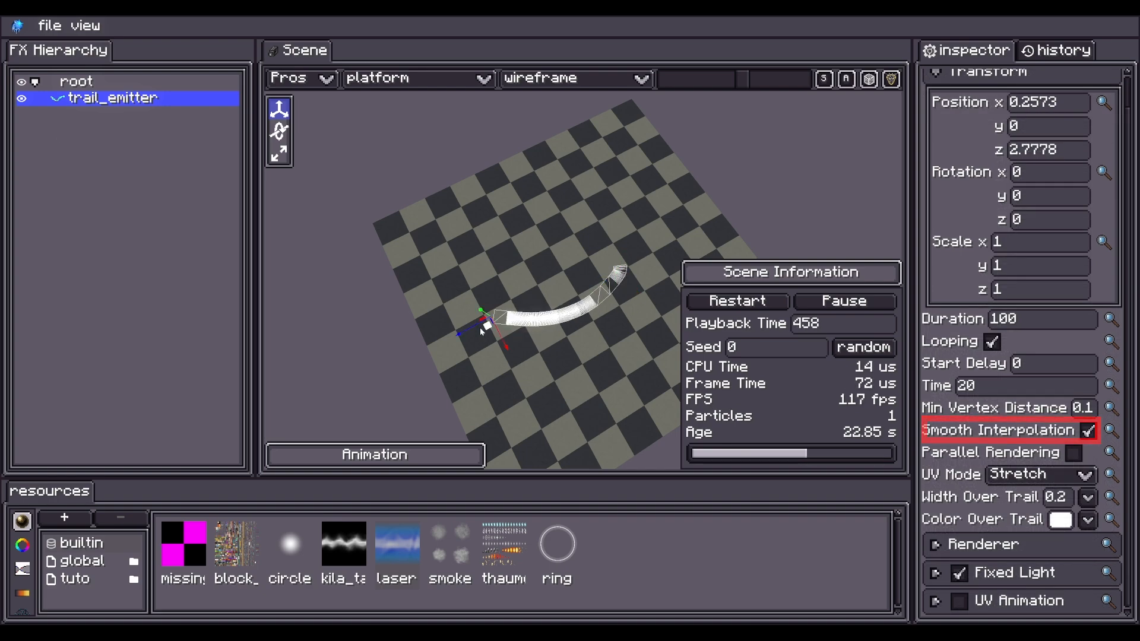
mouse_move(473, 220)
mouse_down()
mouse_move(580, 262)
mouse_move(599, 208)
mouse_move(475, 238)
mouse_move(616, 291)
mouse_up()
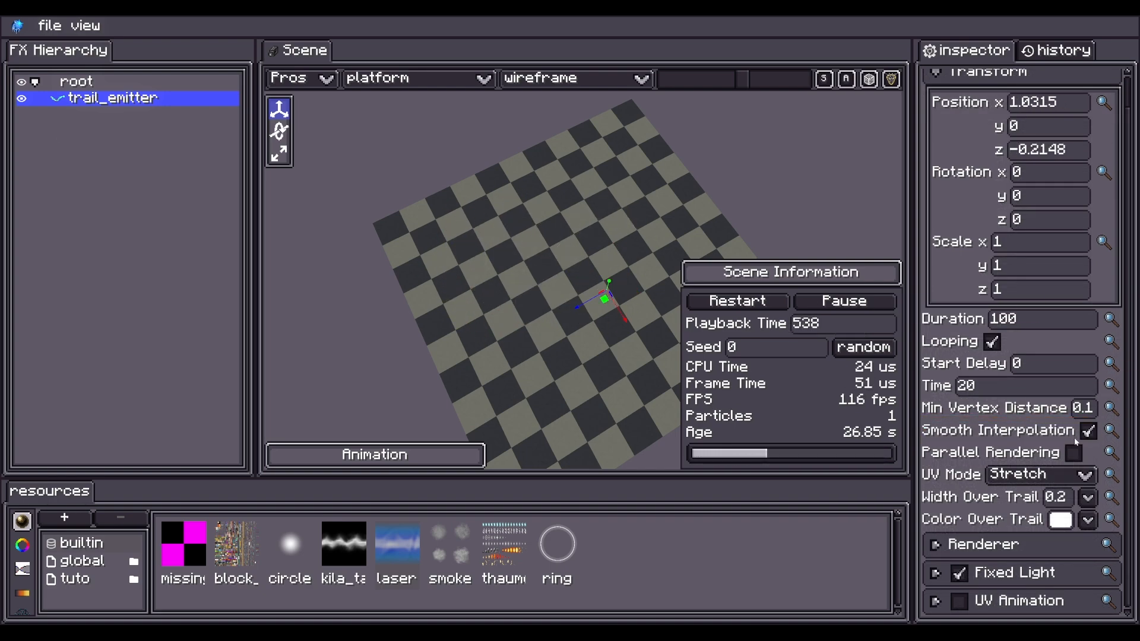
click(1087, 432)
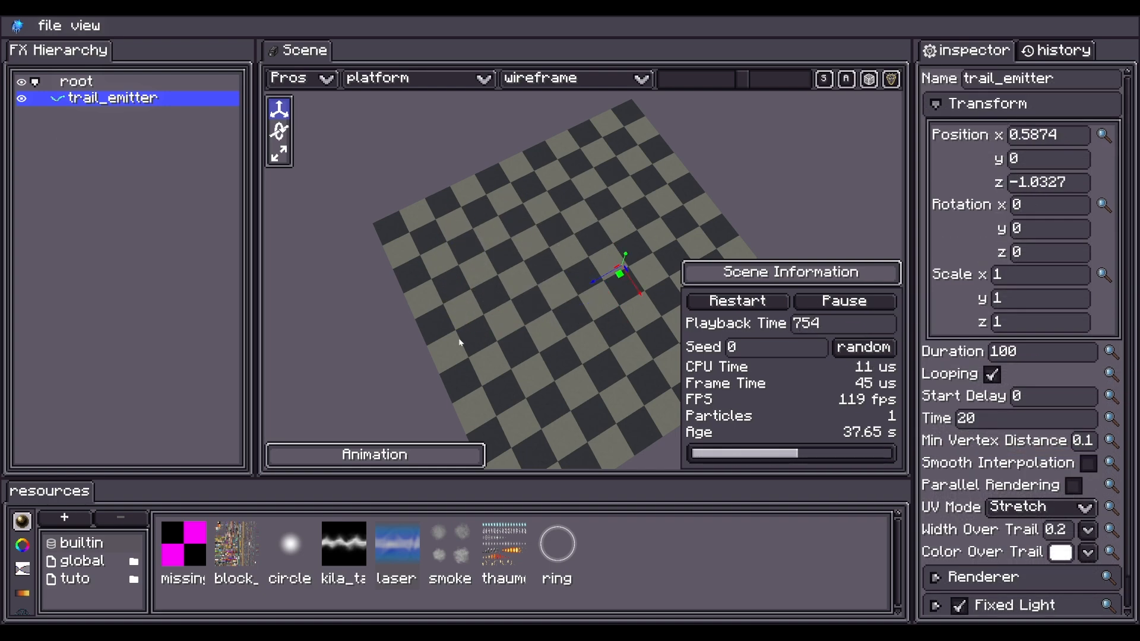
Step: Add an Ara Trail emitter to the FX hierarchy and select it
right_click(111, 138)
mouse_move(237, 146)
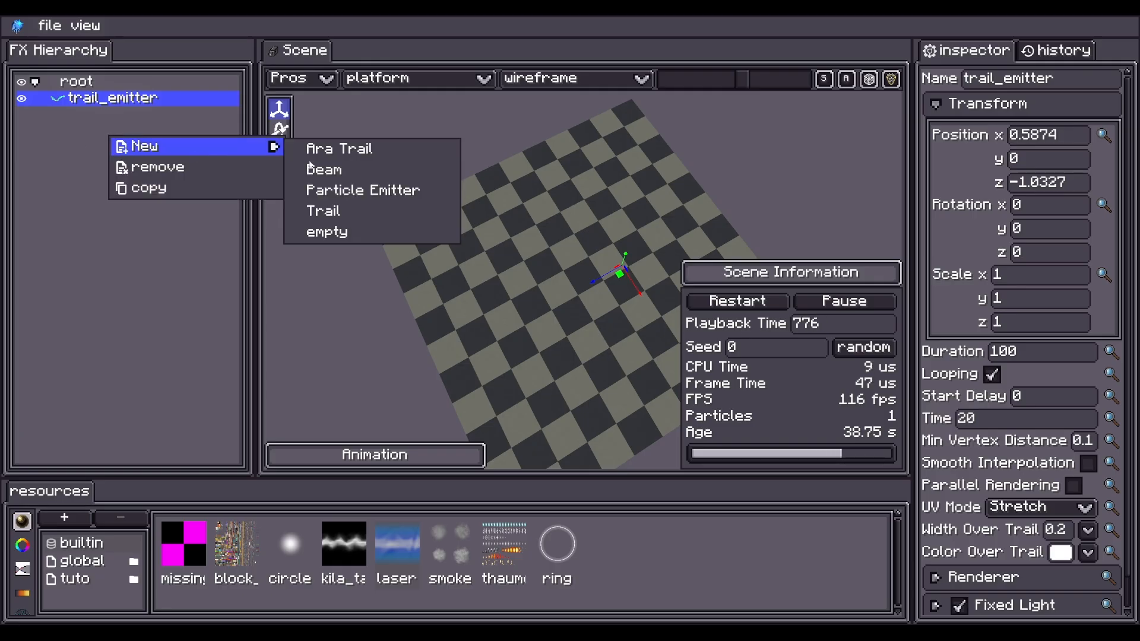
click(339, 149)
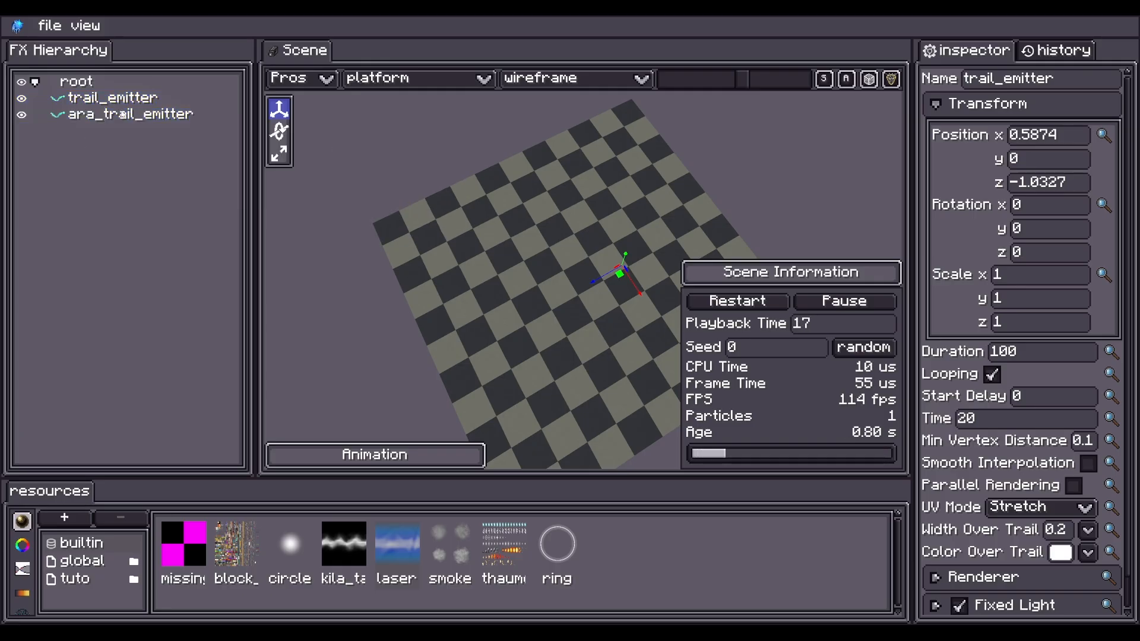
click(123, 114)
drag(474, 188, 447, 193)
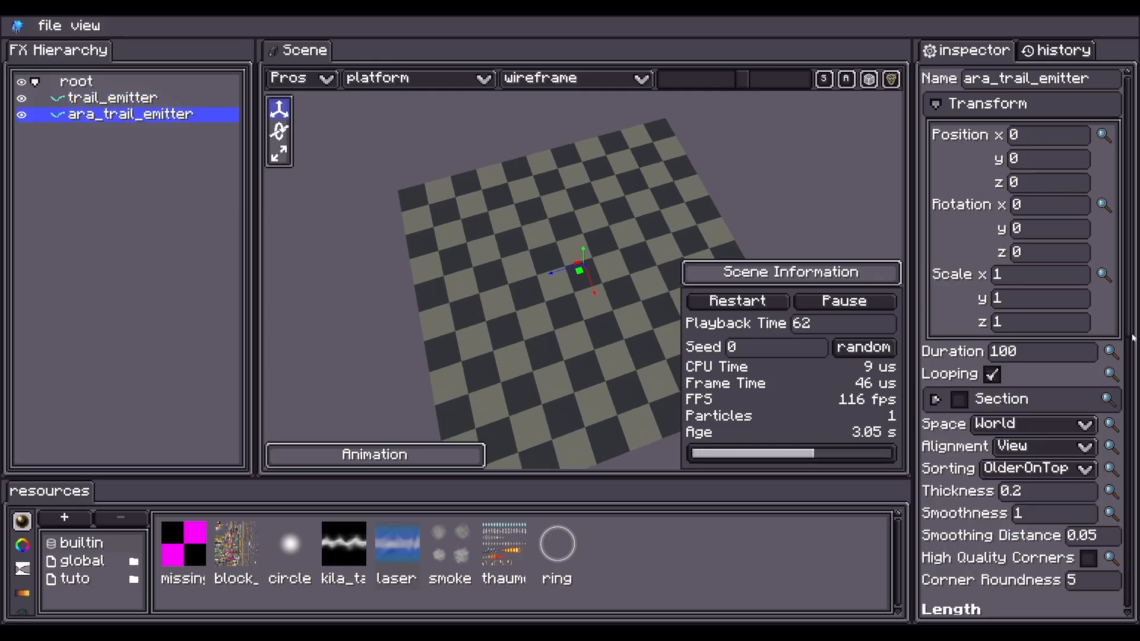
Step: Assign a builtin texture as the Ara trail emitter's renderer material
scroll(1127, 325, down, 5)
scroll(1099, 415, down, 5)
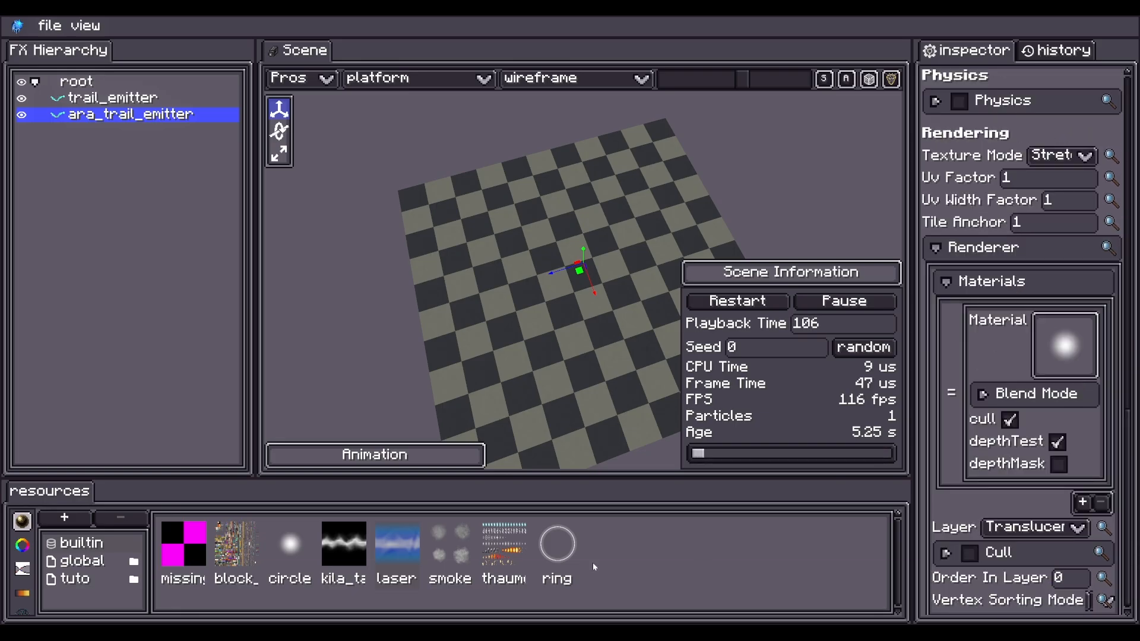
drag(526, 510, 1077, 334)
scroll(1129, 421, up, 10)
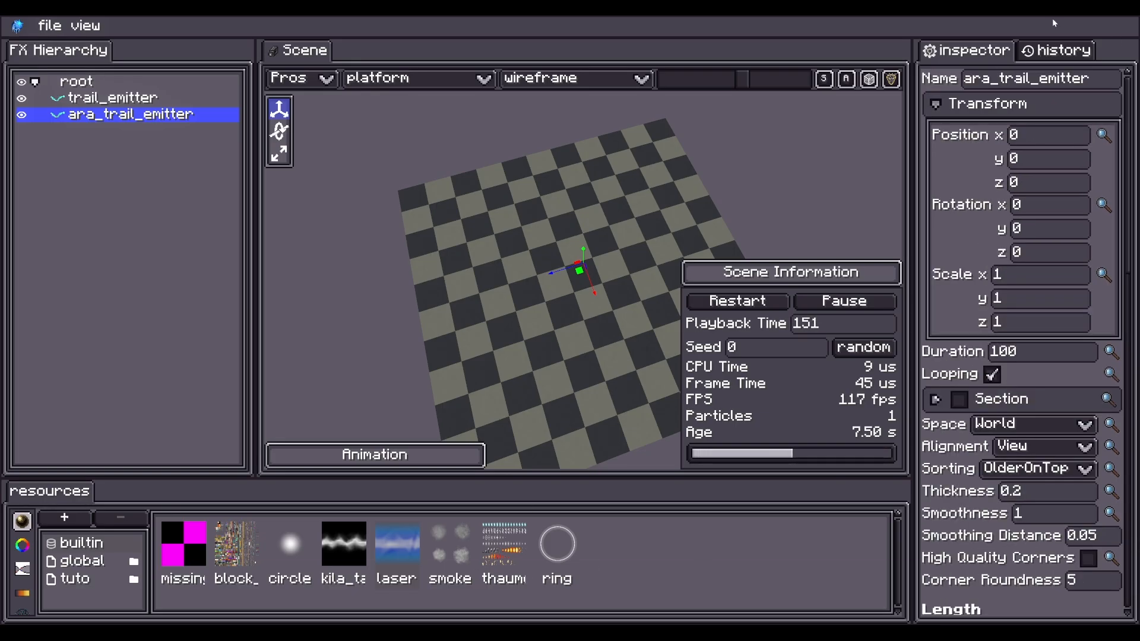
Step: Switch the scene's draw mode back to draw and move the Ara trail emitter across the platform to preview its trail
click(576, 77)
click(517, 93)
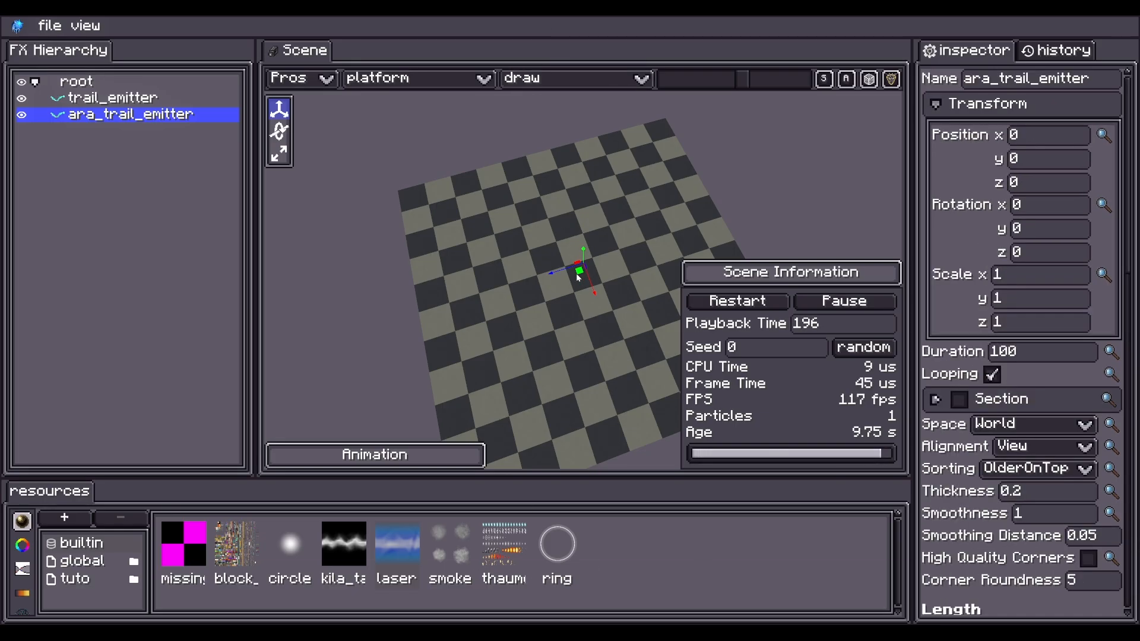
mouse_move(481, 204)
mouse_down()
mouse_move(618, 272)
mouse_move(519, 323)
mouse_move(580, 297)
mouse_up()
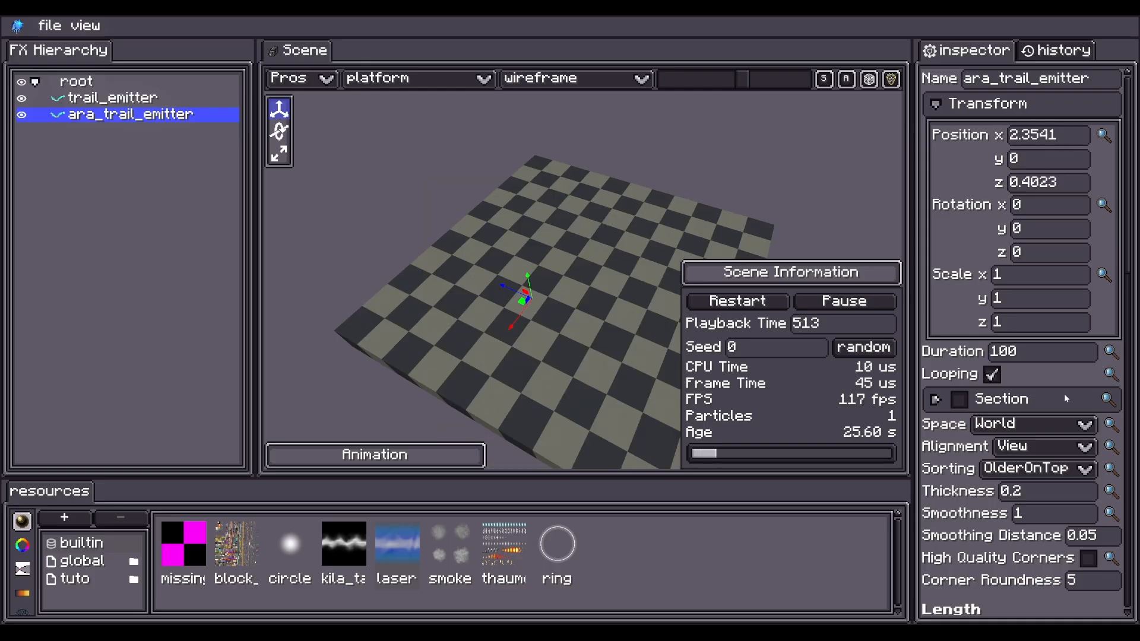
Step: Set the Ara trail emitter's Smoothness to 5 and move the emitter across the platform to test the trail
scroll(1036, 427, down, 2)
click(1036, 462)
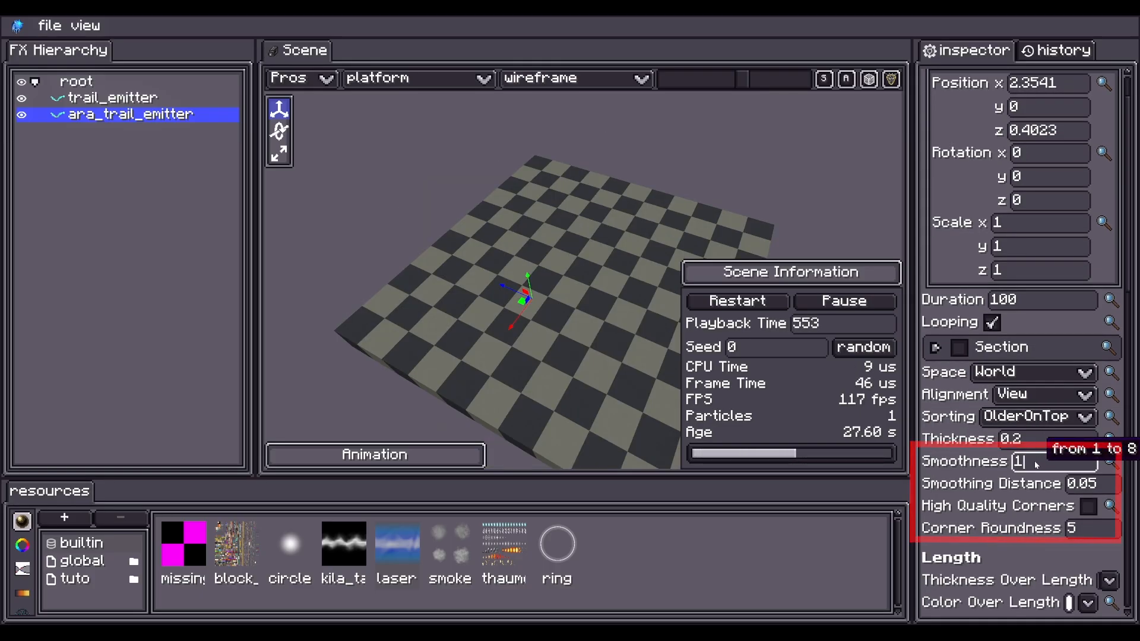
text(4)
key(BackSpace)
text(5)
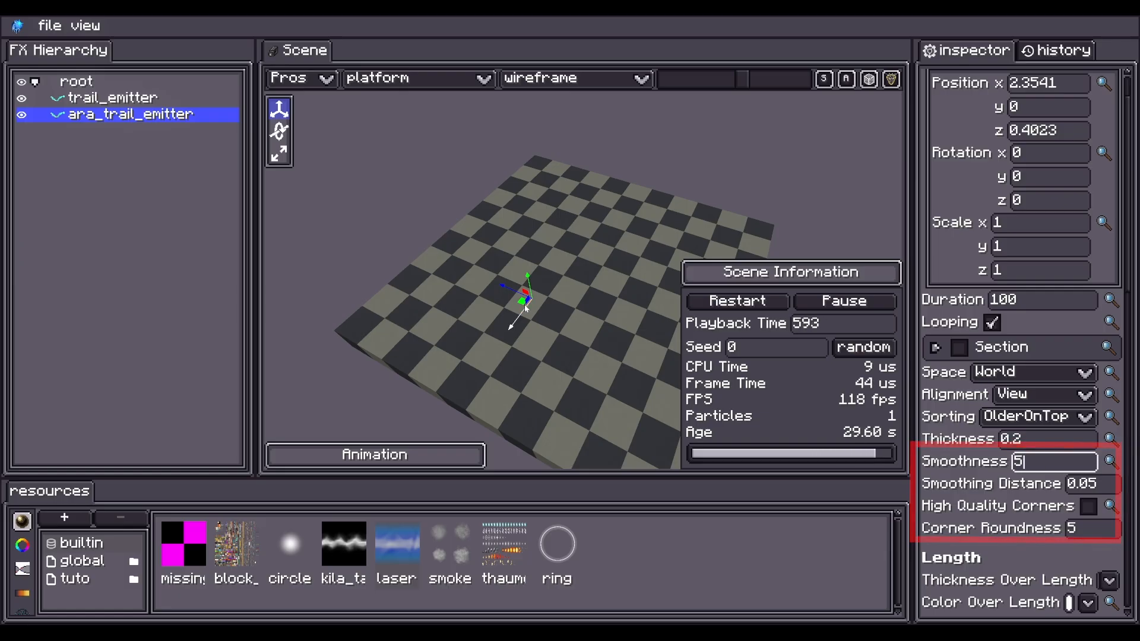
key(Return)
drag(518, 274, 638, 234)
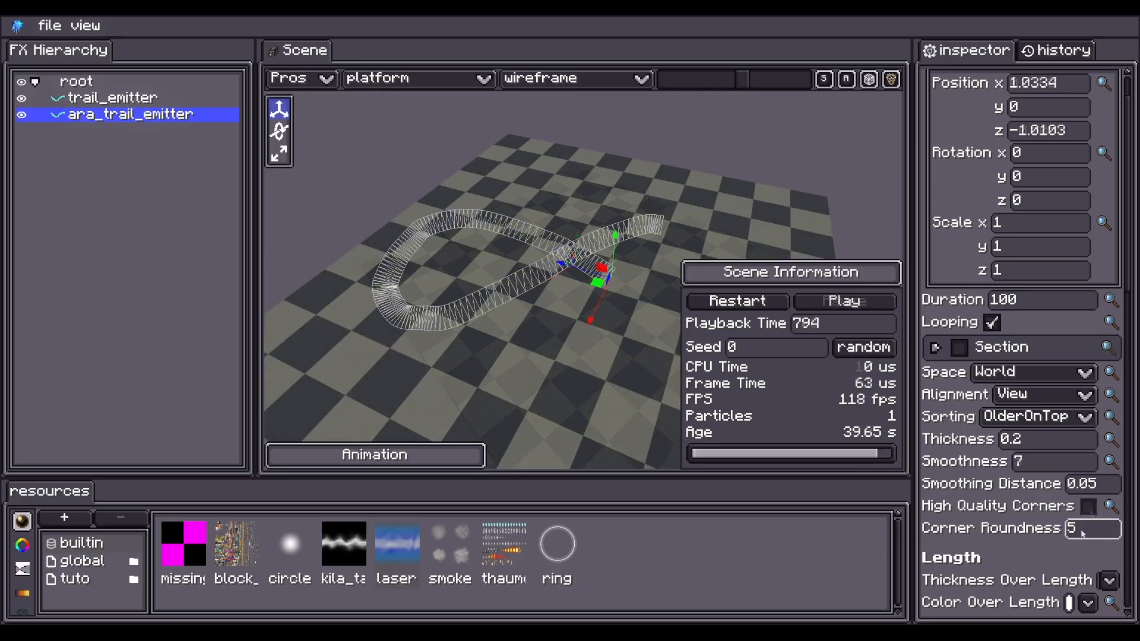
Step: Enable High Quality Corners for the Ara trail emitter and set Corner Roundness to 0
click(1086, 526)
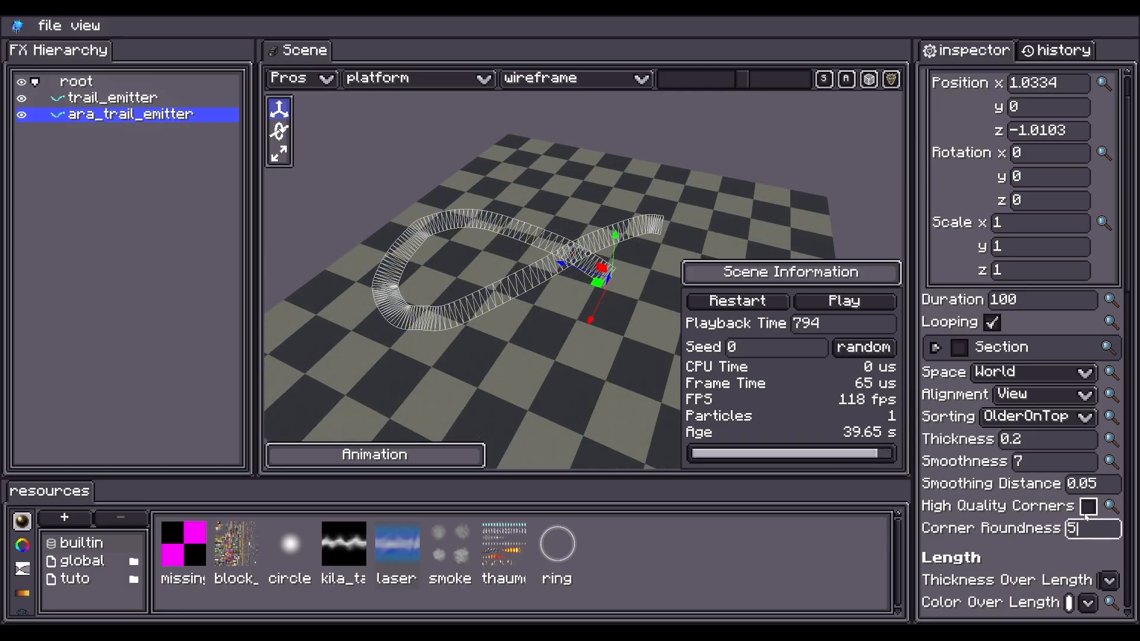
click(1087, 509)
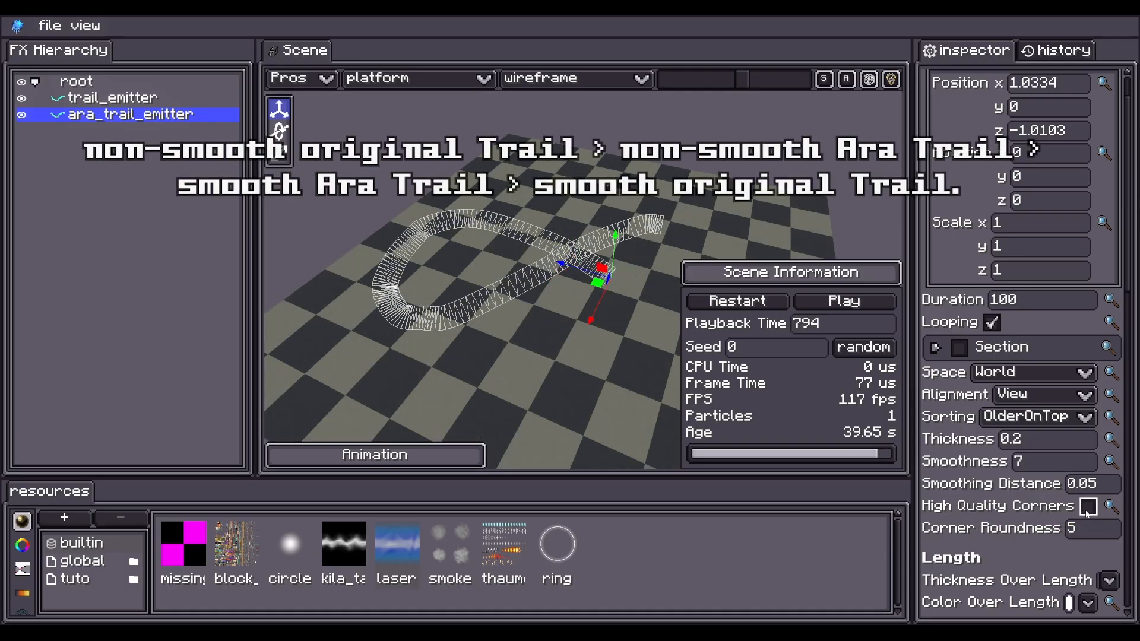
click(1088, 530)
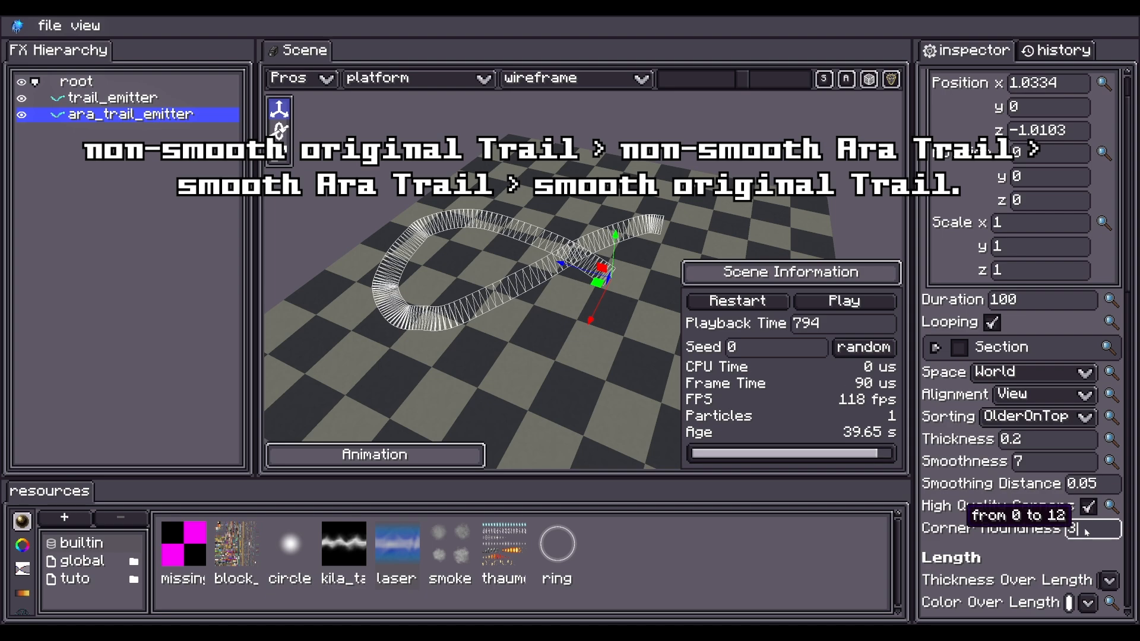
key(ctrl+a)
text(0)
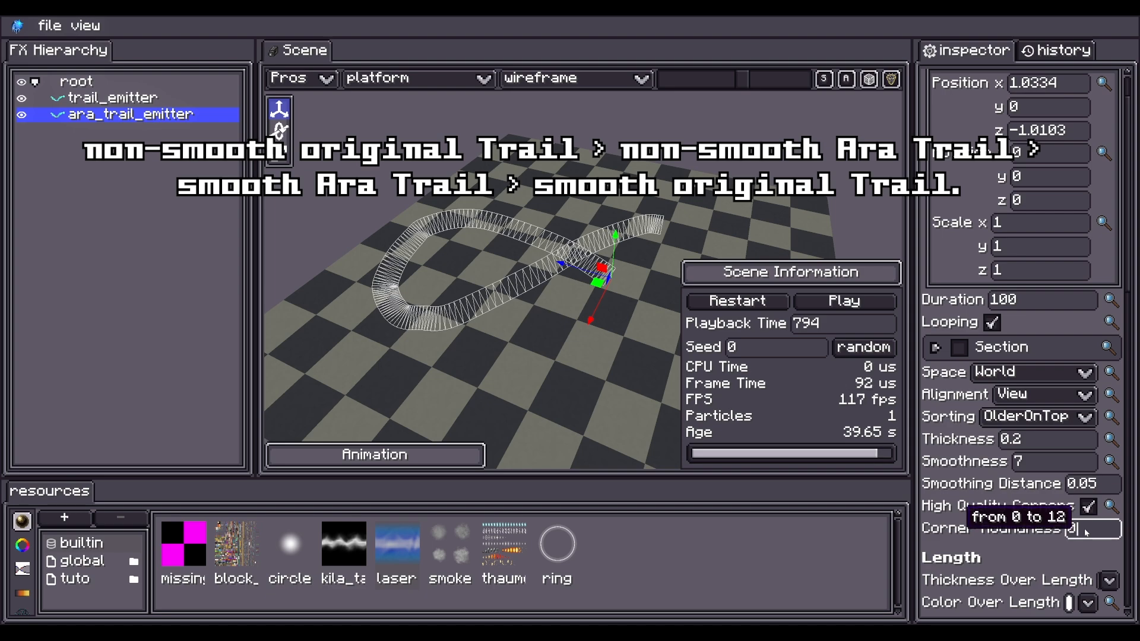
Step: Turn off High Quality Corners for the Ara trail emitter and compare the settings of both trail emitters
click(1088, 506)
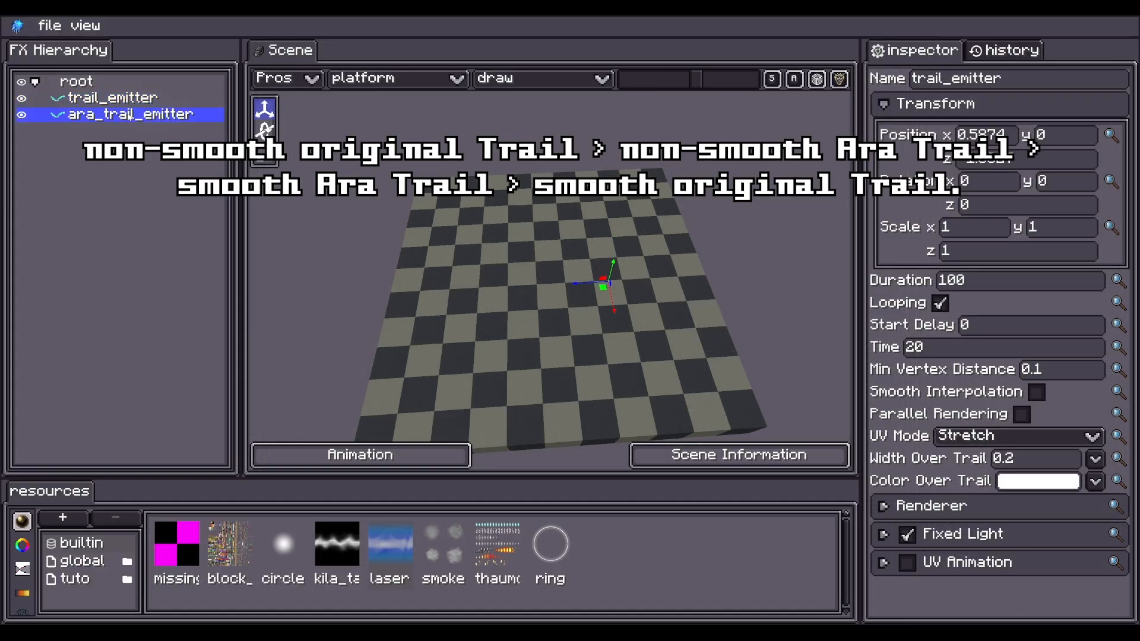
click(133, 98)
click(123, 108)
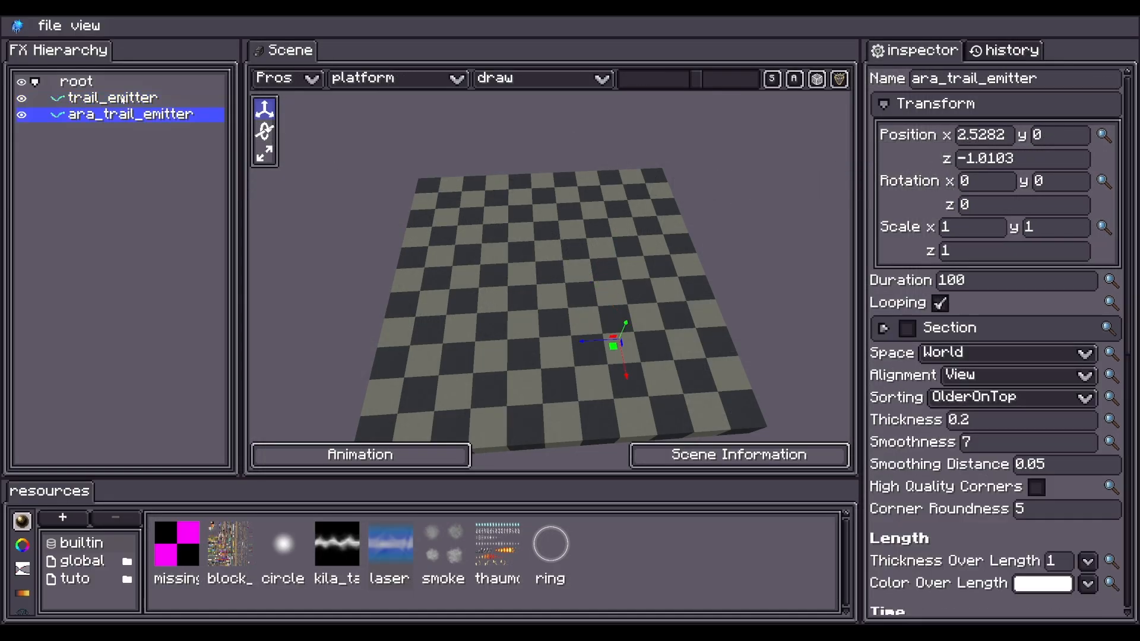
Step: Move root across the platform to draw the trails of both emitters together
click(117, 86)
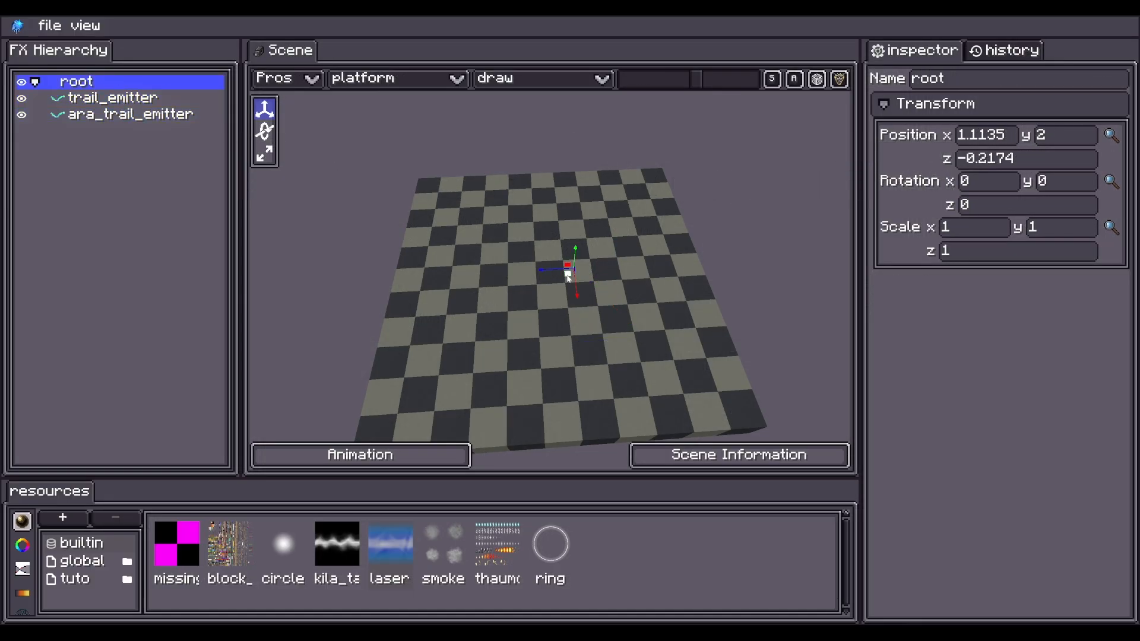
mouse_move(456, 295)
mouse_down()
mouse_move(529, 259)
mouse_move(394, 224)
mouse_move(545, 293)
mouse_move(488, 288)
mouse_up()
drag(525, 244, 534, 238)
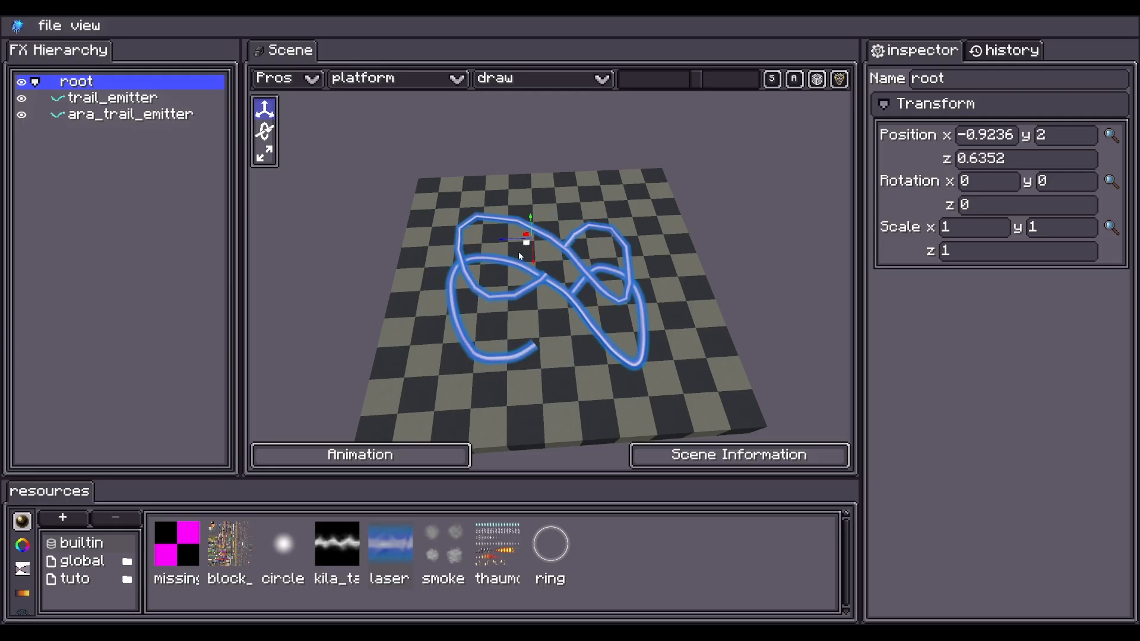
Step: Show the scene information and pause playback while moving root to compare both trails
mouse_move(681, 255)
mouse_down()
mouse_move(603, 208)
mouse_move(705, 225)
mouse_move(673, 238)
mouse_up()
click(724, 454)
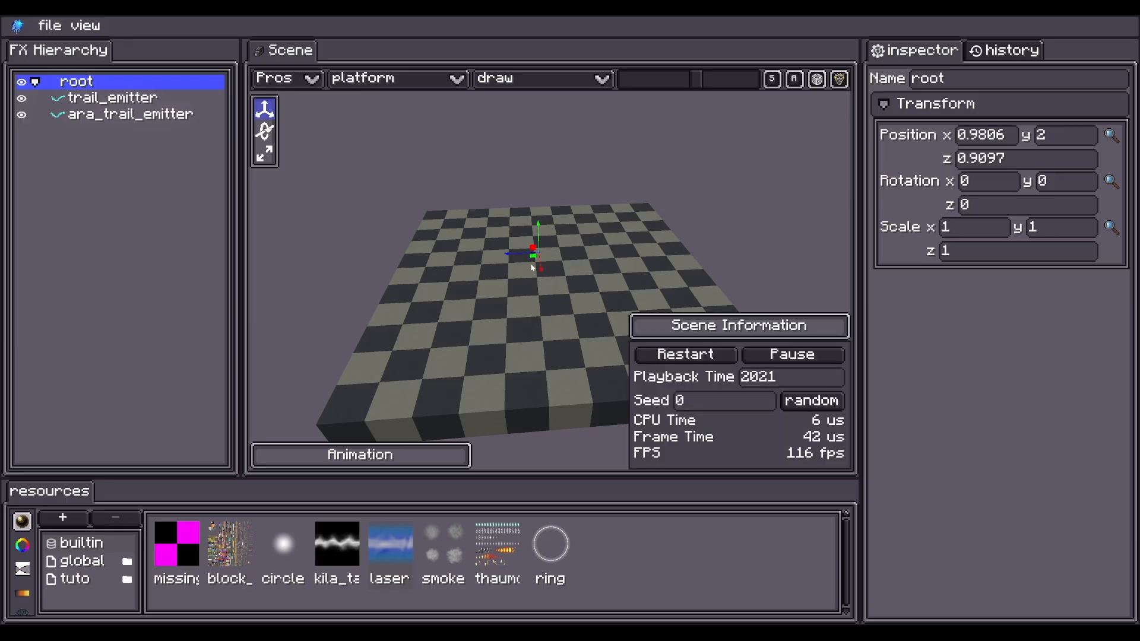
drag(589, 246, 582, 224)
click(792, 355)
drag(736, 256, 693, 262)
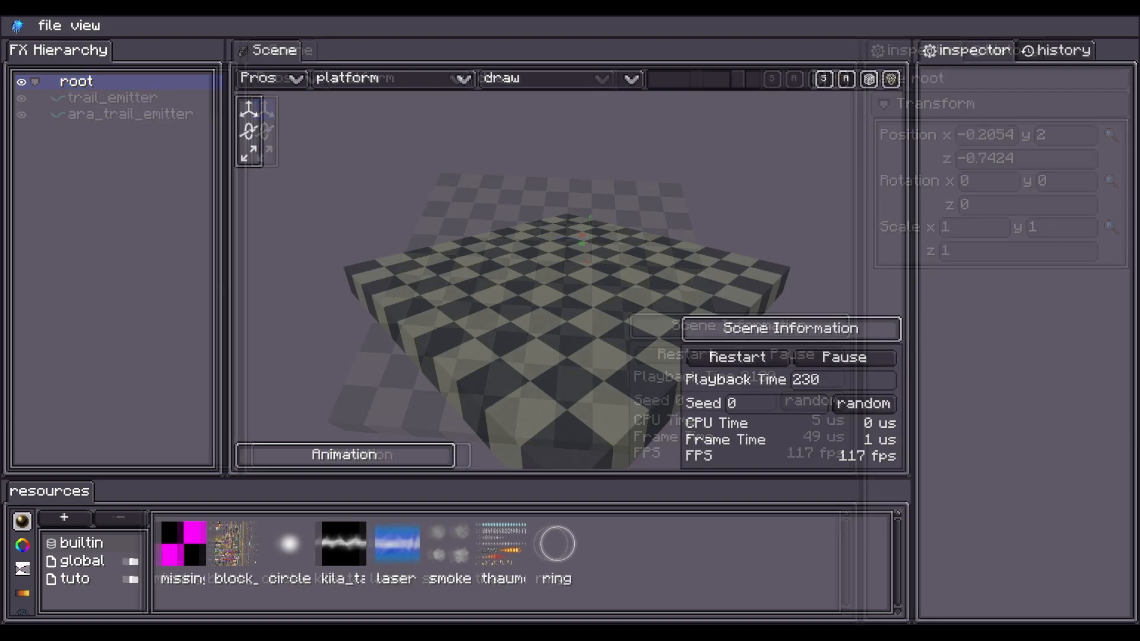
Step: Create a new Particle Emitter in the FX hierarchy
right_click(38, 139)
mouse_move(178, 148)
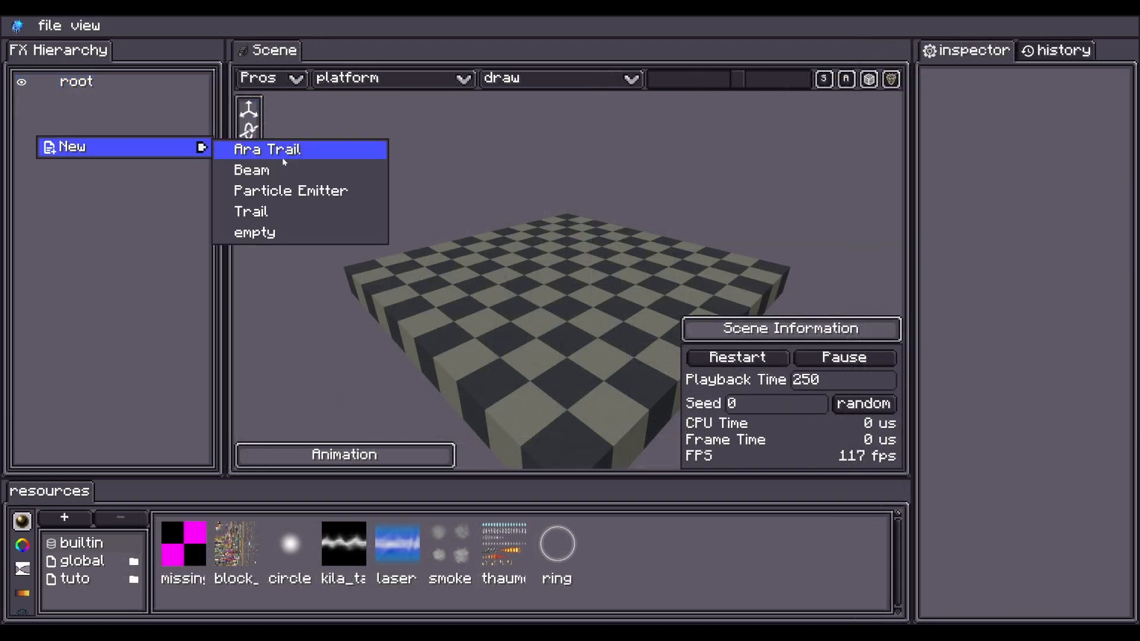
click(285, 191)
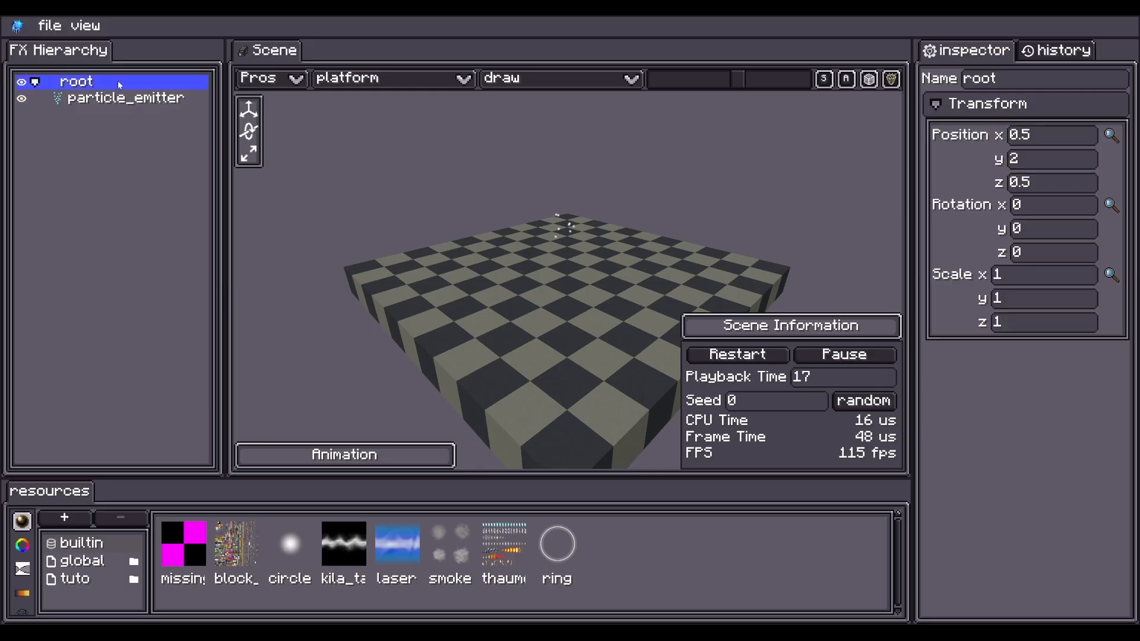
Step: Enable the Trails module of the particle emitter and show its settings
click(119, 97)
drag(911, 209, 842, 209)
drag(1126, 208, 1124, 526)
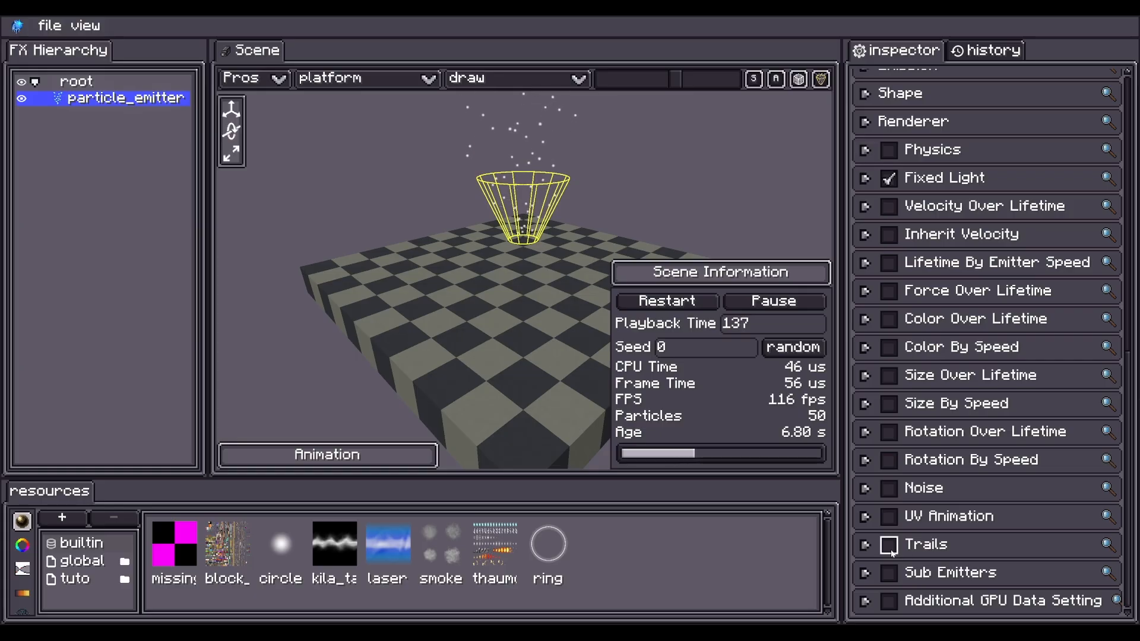
click(889, 544)
scroll(965, 403, up, 1)
Step: Rotate root about -30 degrees around z and test the particle trails while it moves
drag(582, 258, 569, 288)
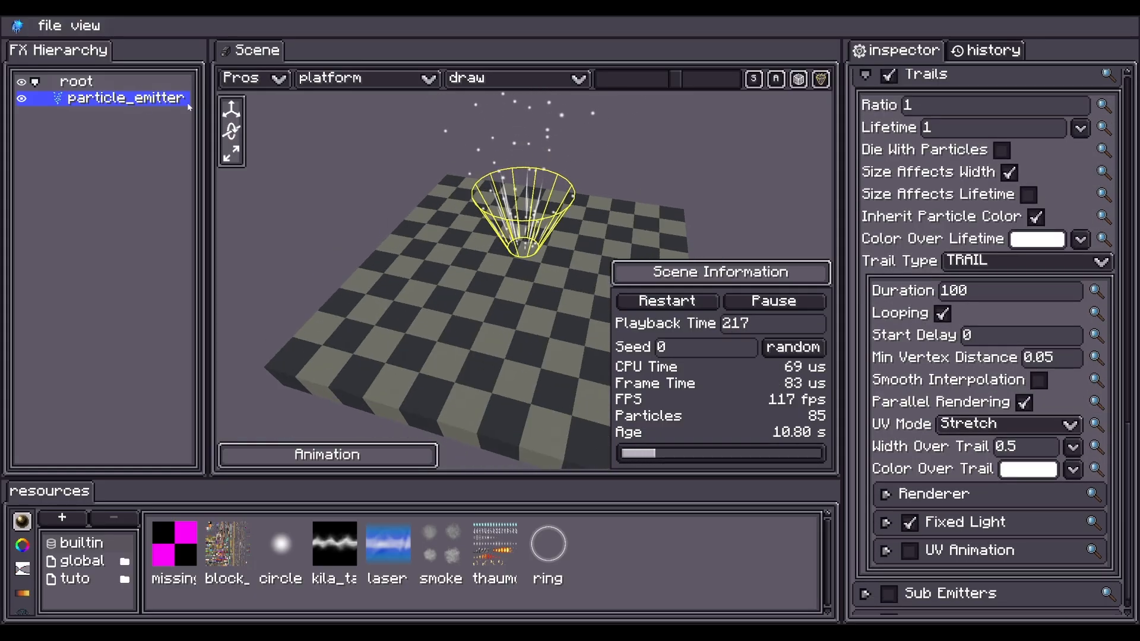
click(132, 86)
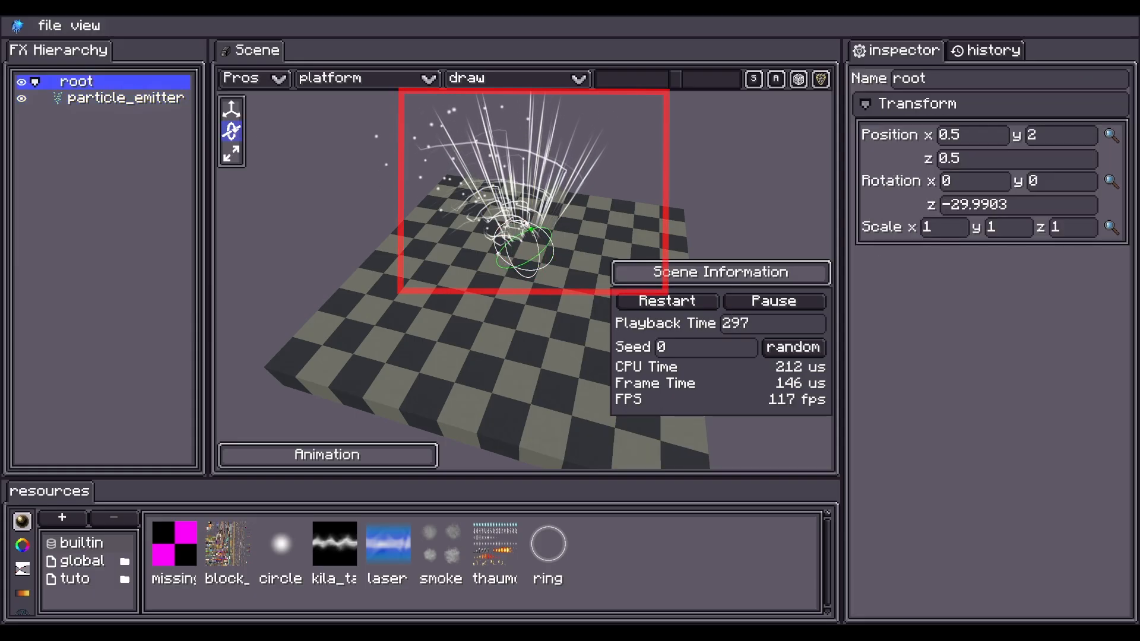
drag(587, 214, 568, 286)
Step: Expand the particle emitter's Trails settings and duplicate the emitter under root
click(128, 98)
scroll(1030, 484, down, 1)
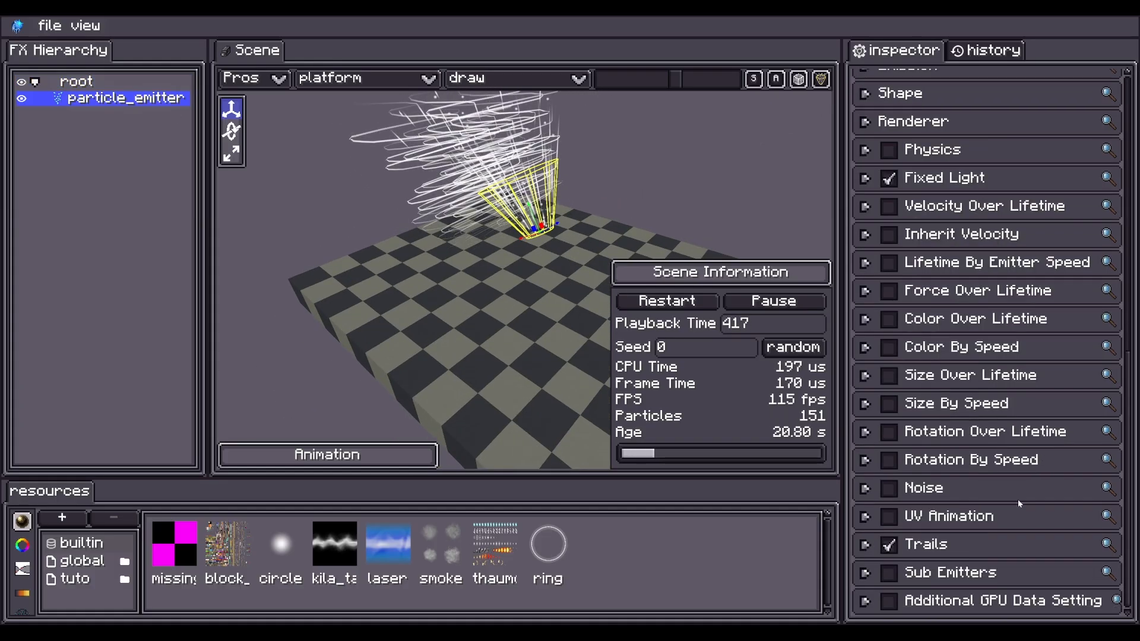
click(989, 547)
scroll(956, 456, up, 3)
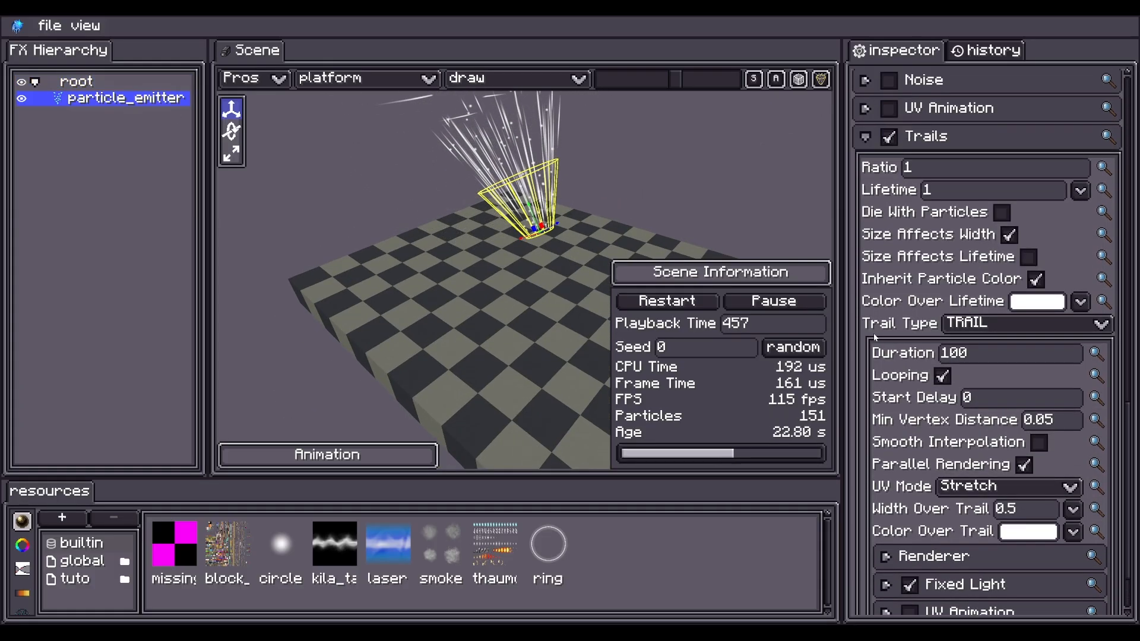
right_click(131, 104)
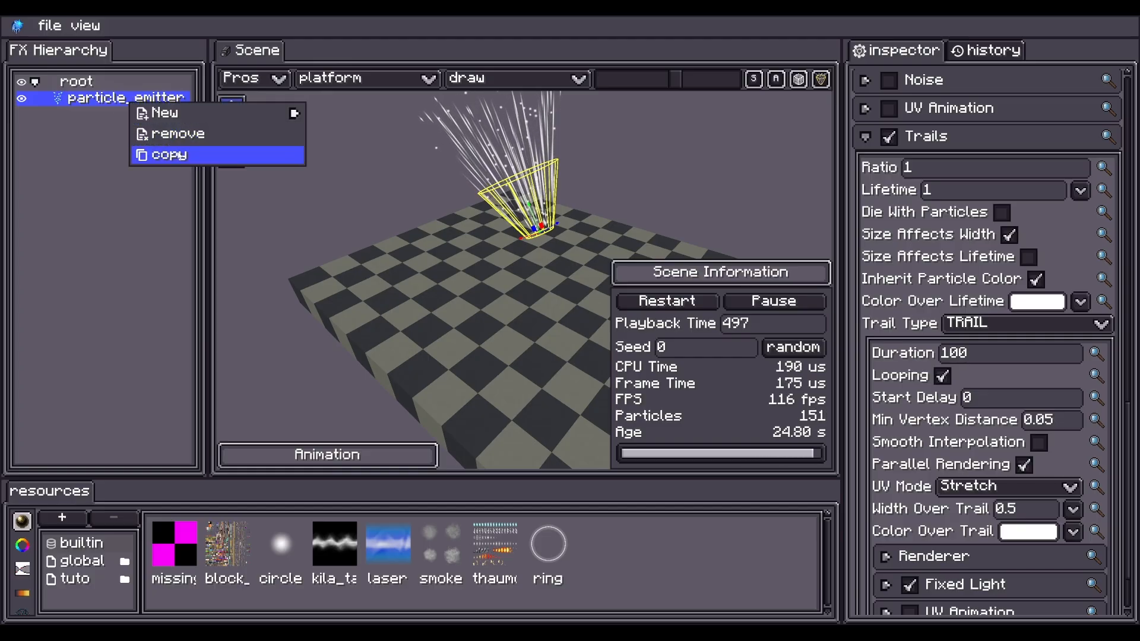
click(178, 154)
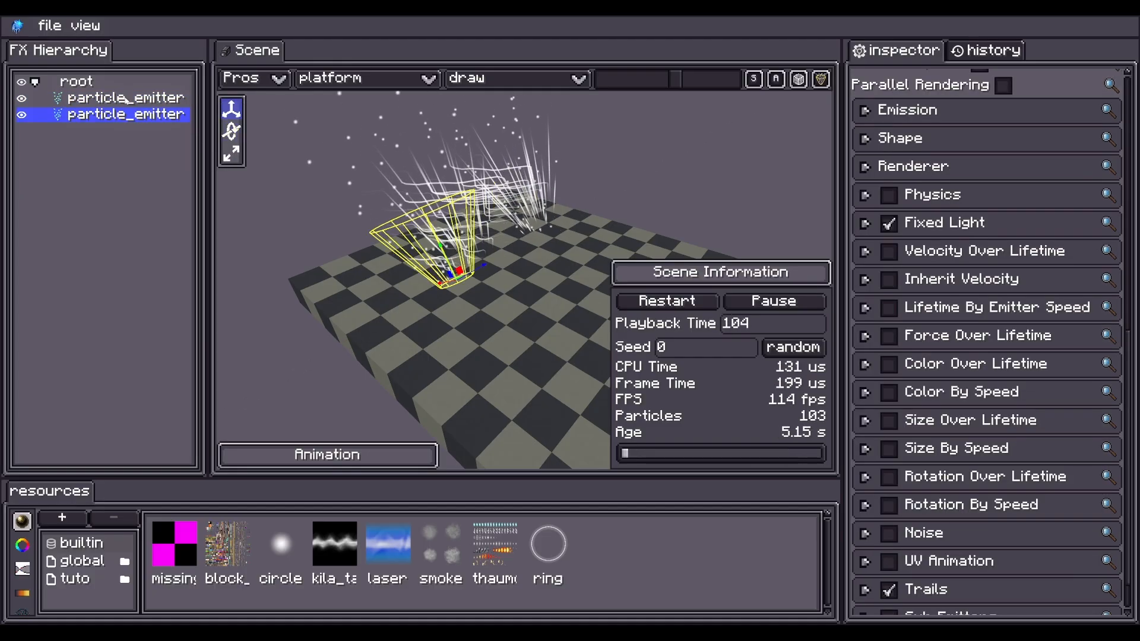
Step: Set the duplicated particle emitter's Trail Type to ARA_TRAIL and restart the playback
scroll(983, 527, down, 4)
click(976, 543)
scroll(964, 356, up, 1)
click(971, 252)
click(973, 282)
click(661, 301)
Step: Move root to compare the particle trails of the original and duplicated emitters
drag(549, 205, 599, 224)
click(80, 82)
mouse_move(585, 261)
mouse_down()
mouse_move(552, 277)
mouse_move(587, 253)
mouse_up()
Step: Set the Space of the duplicated particle emitter's Ara trail to Local
click(126, 115)
scroll(1074, 374, down, 4)
click(982, 543)
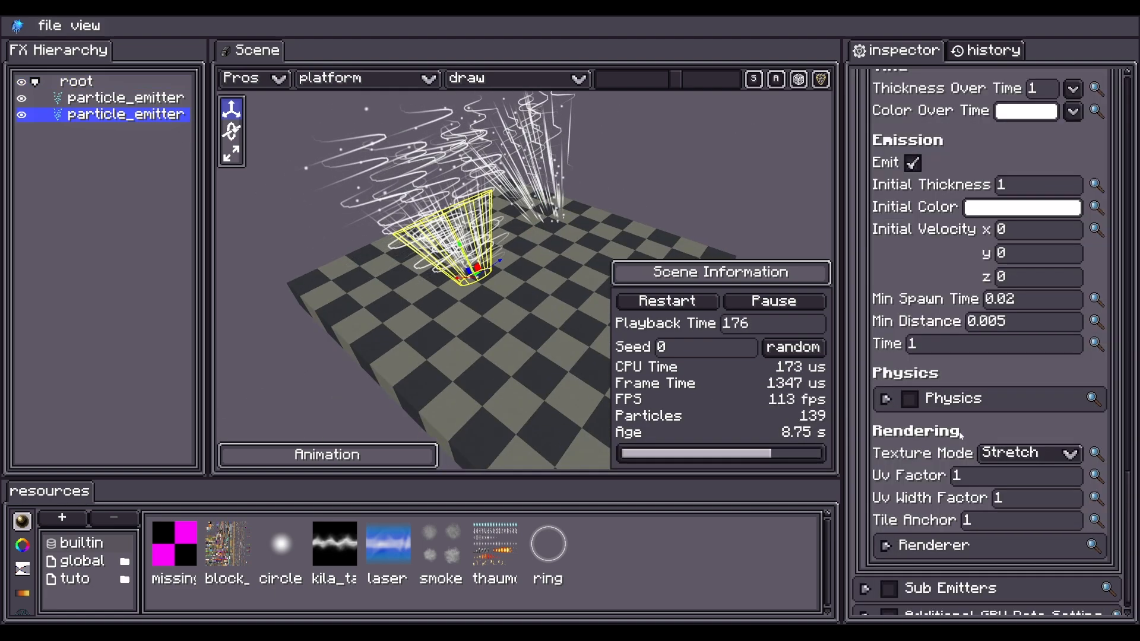
scroll(917, 320, up, 5)
scroll(917, 323, up, 2)
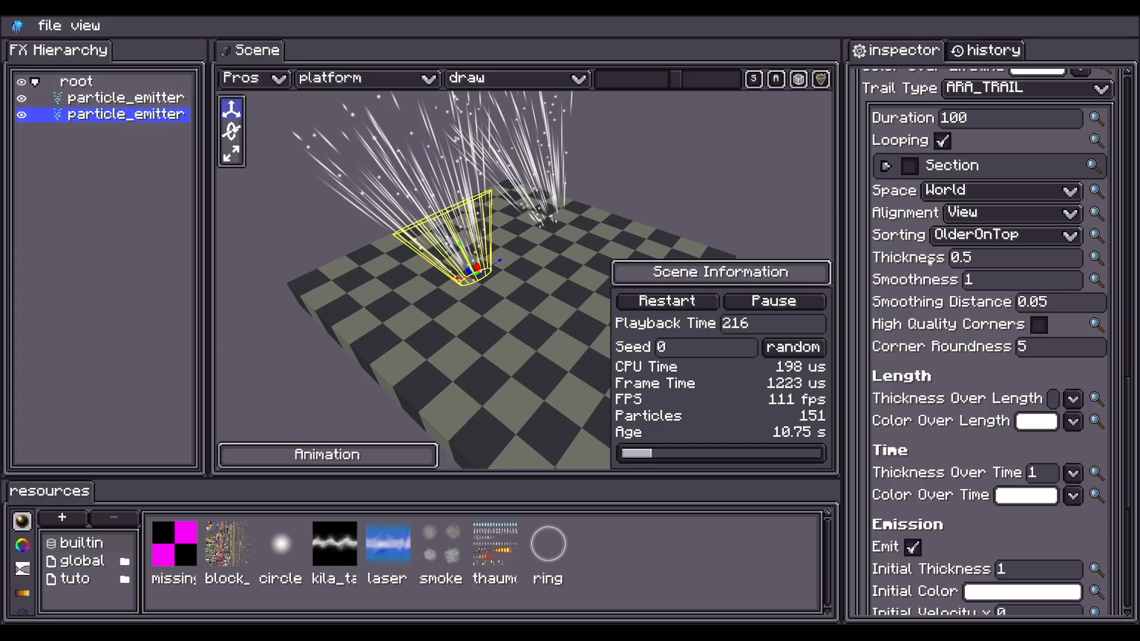
click(945, 191)
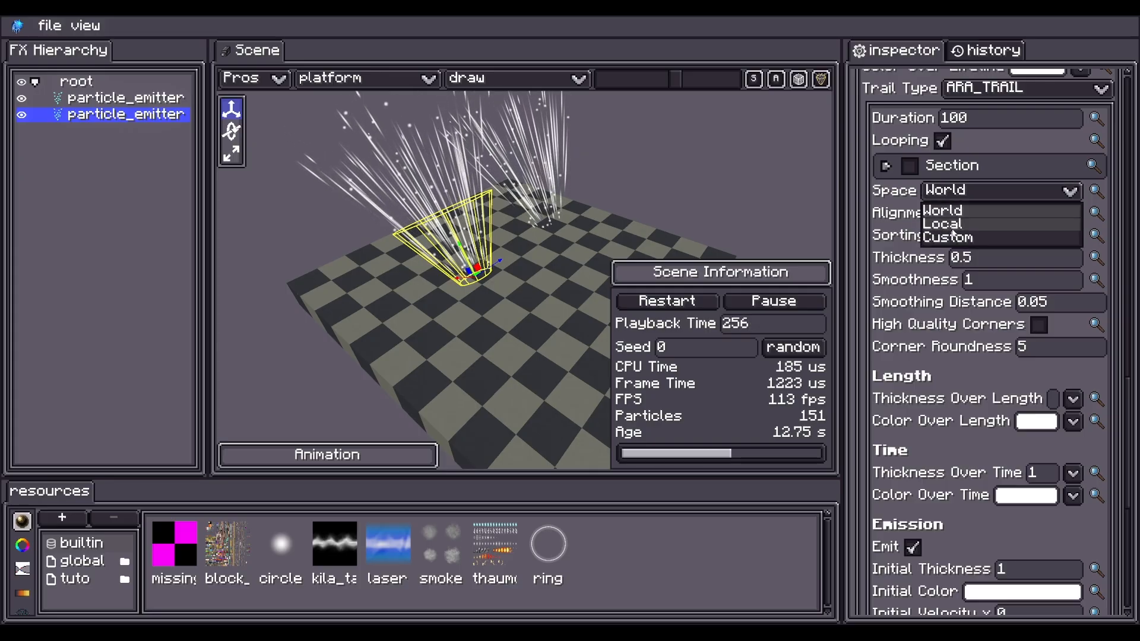
click(948, 225)
Step: Move root along z to compare the local-space Ara trails with the original particle trails
drag(592, 222, 549, 220)
click(140, 87)
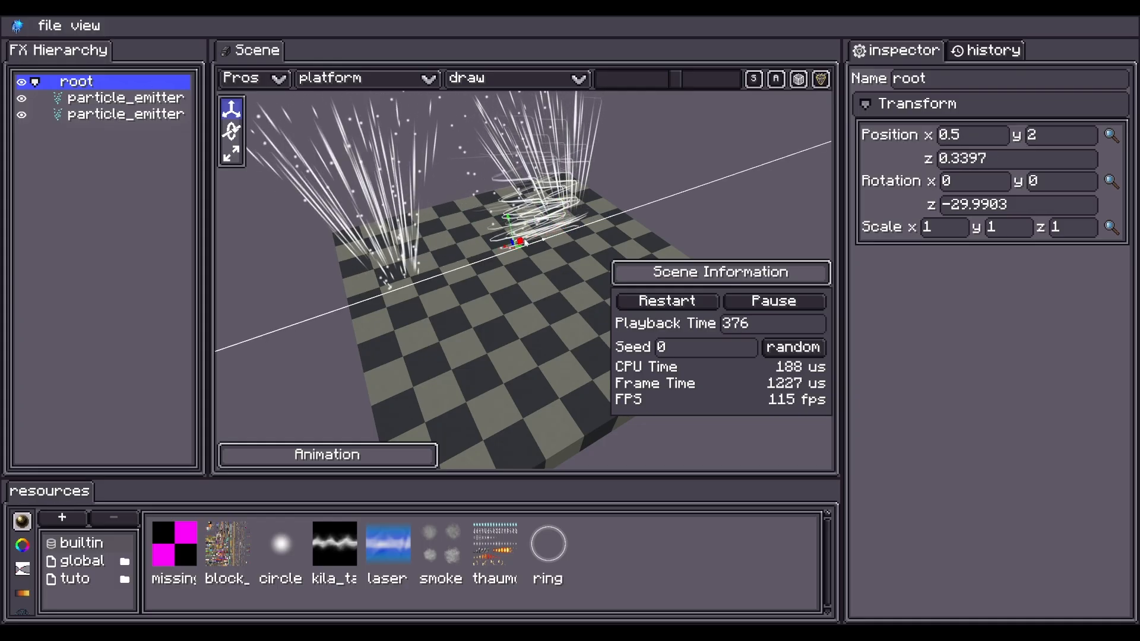
drag(528, 259, 556, 288)
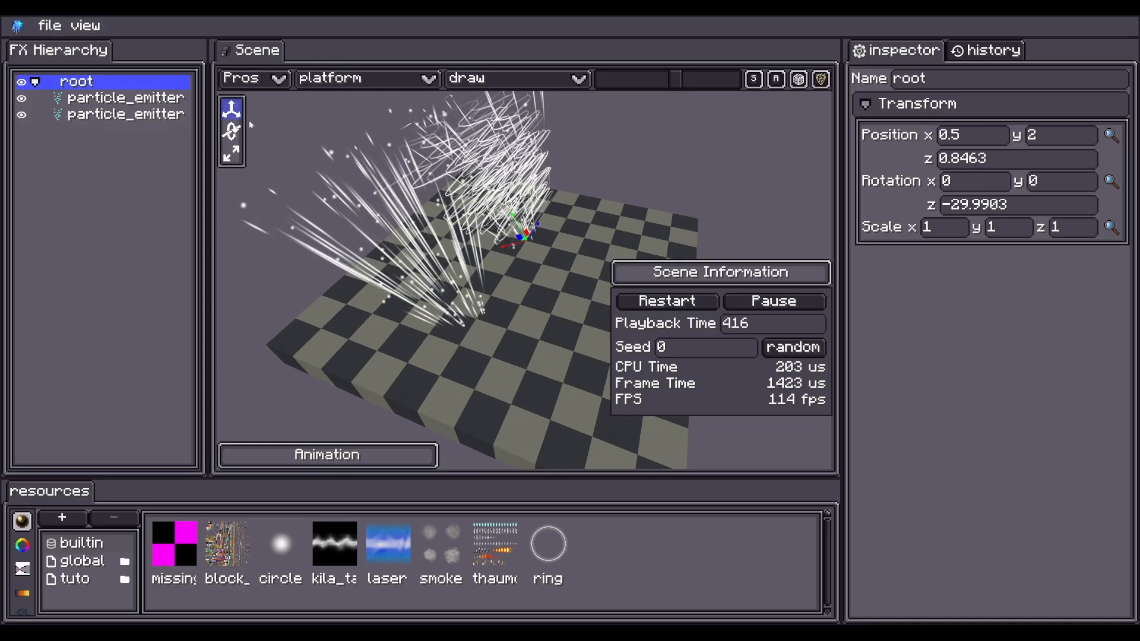
mouse_move(540, 222)
mouse_down()
mouse_move(546, 270)
mouse_move(546, 224)
mouse_up()
mouse_move(612, 234)
mouse_down()
mouse_move(552, 225)
mouse_move(602, 214)
mouse_up()
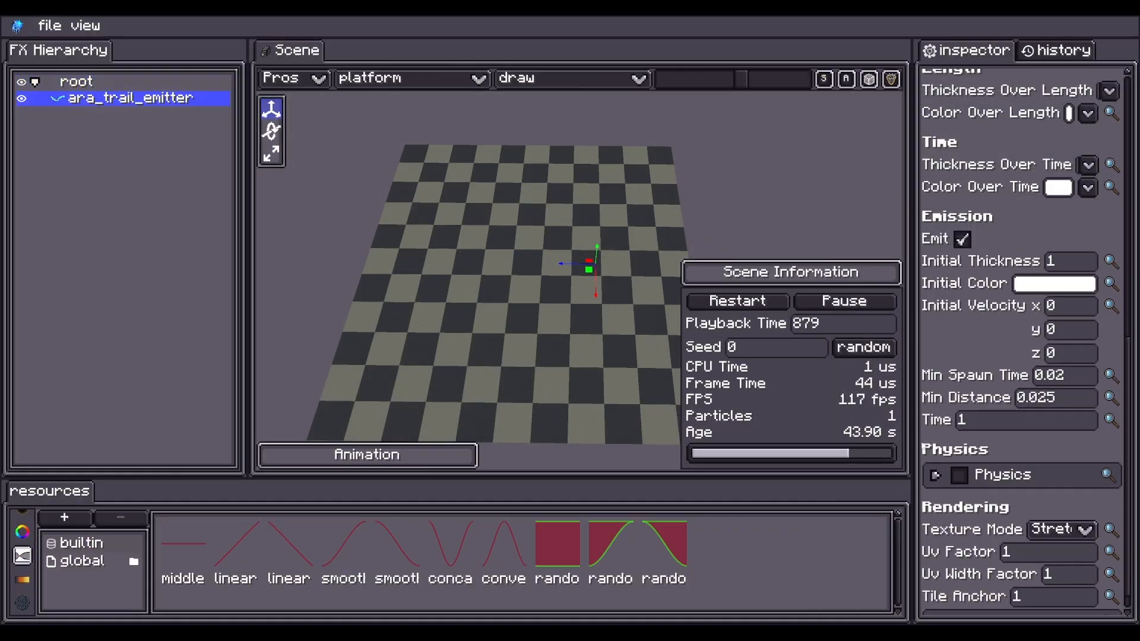
Step: Assign the custom curve from the global resources to the Ara trail's Thickness Over Time and move the emitter to test it
click(74, 563)
scroll(997, 416, down, 1)
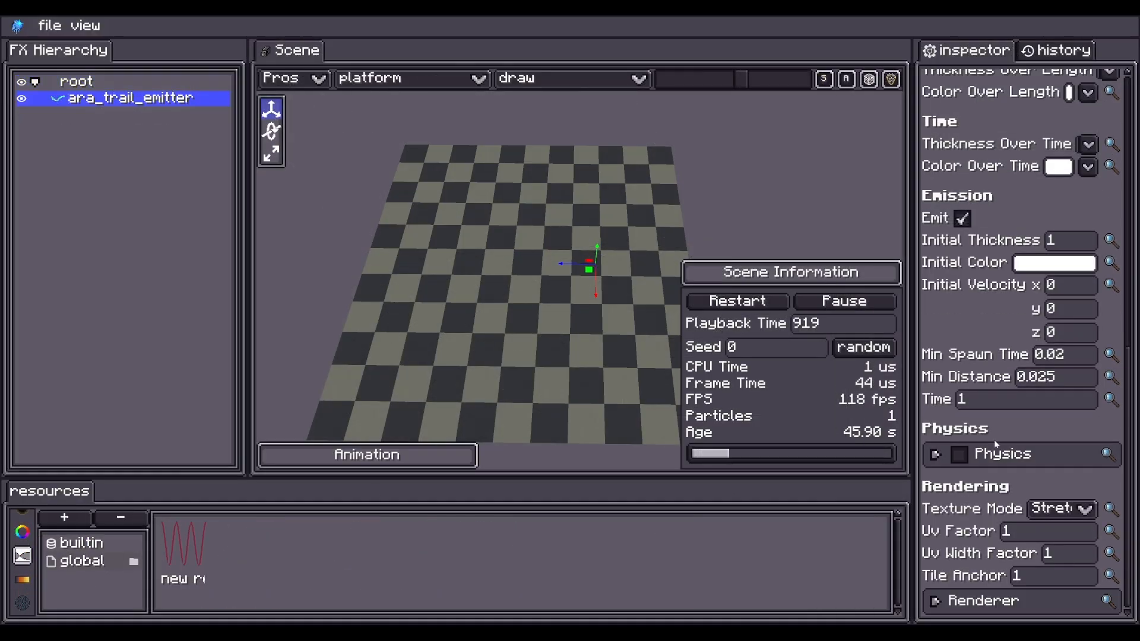
scroll(1011, 356, up, 5)
drag(910, 274, 841, 279)
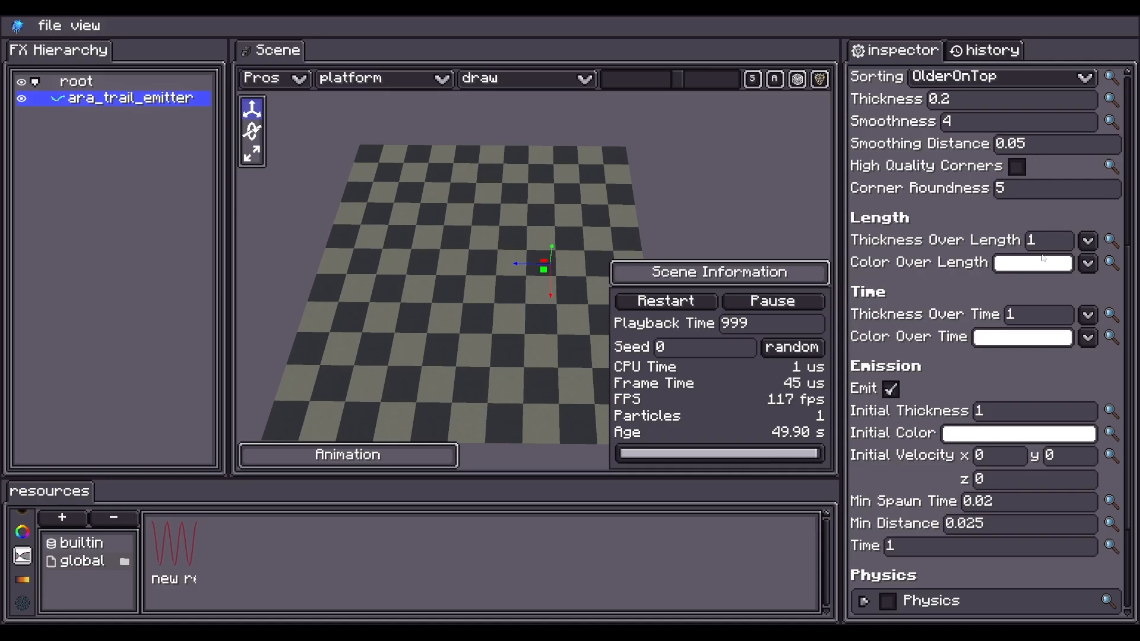
click(1087, 315)
click(959, 356)
drag(838, 372, 1032, 311)
drag(544, 274, 556, 224)
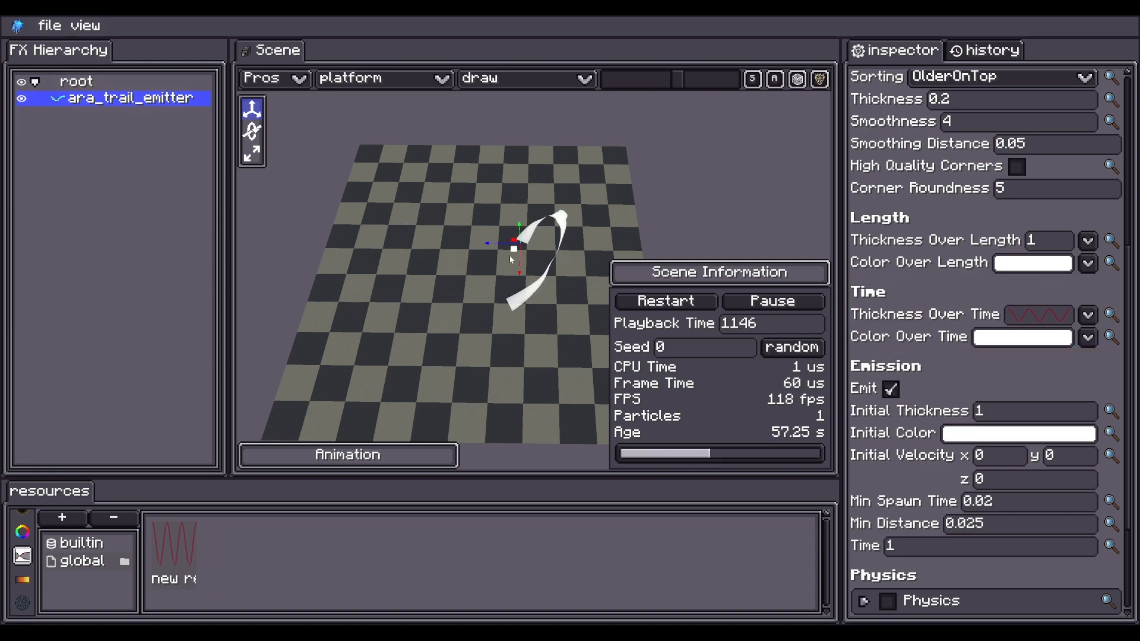
drag(369, 257, 527, 272)
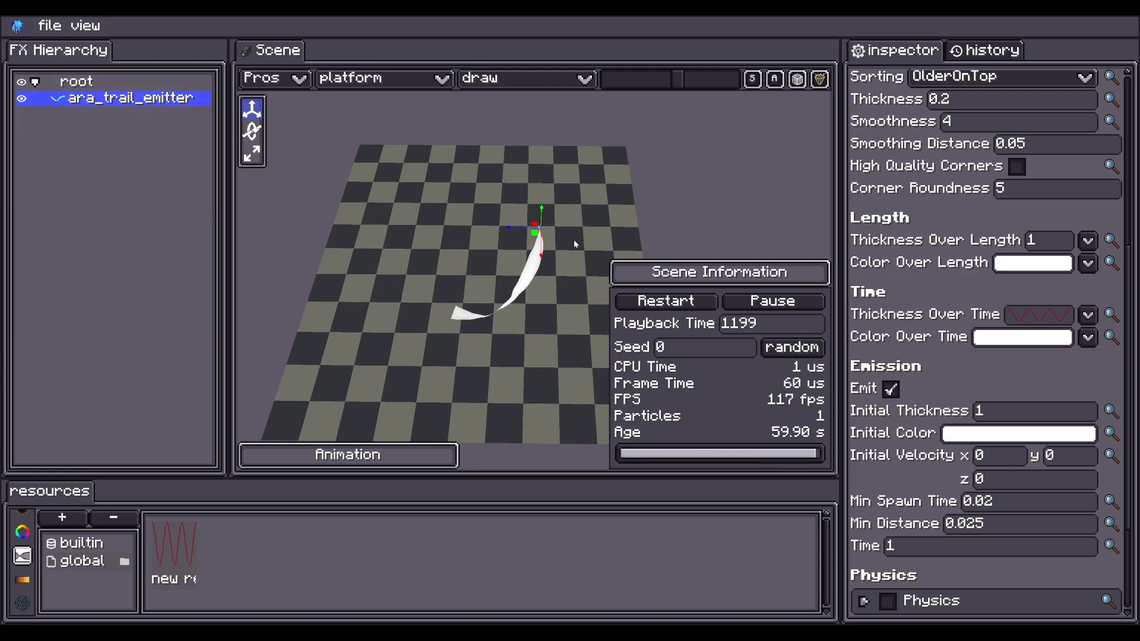
Step: Open the Ara trail's Thickness Over Time curve and move the emitter across the platform to preview the varying thickness
click(1039, 315)
click(712, 439)
click(542, 246)
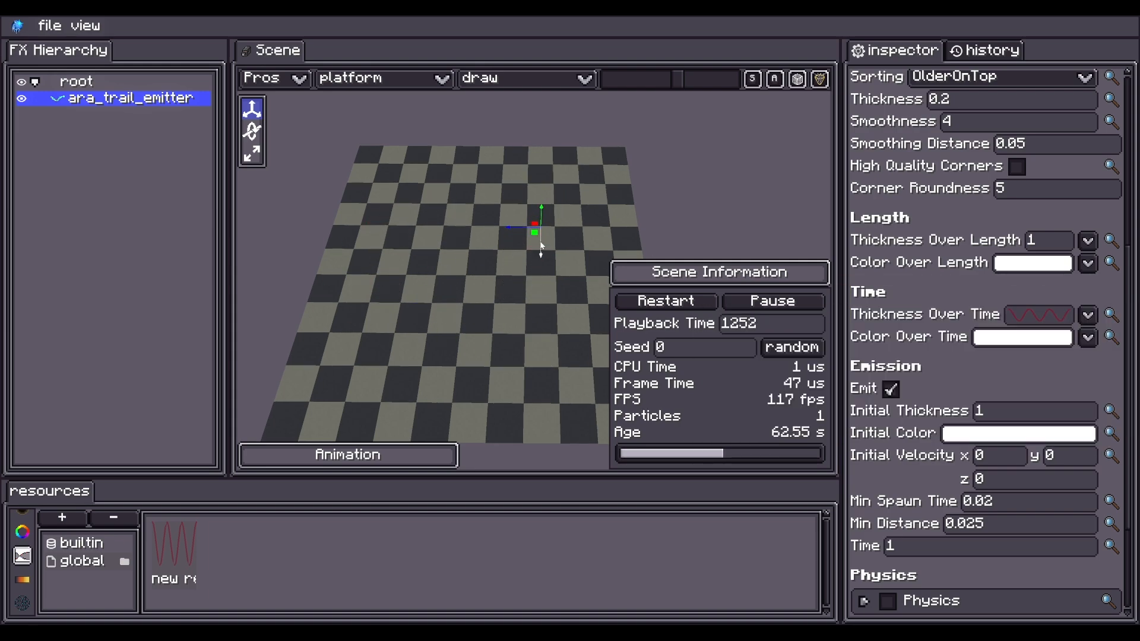
drag(441, 292, 549, 258)
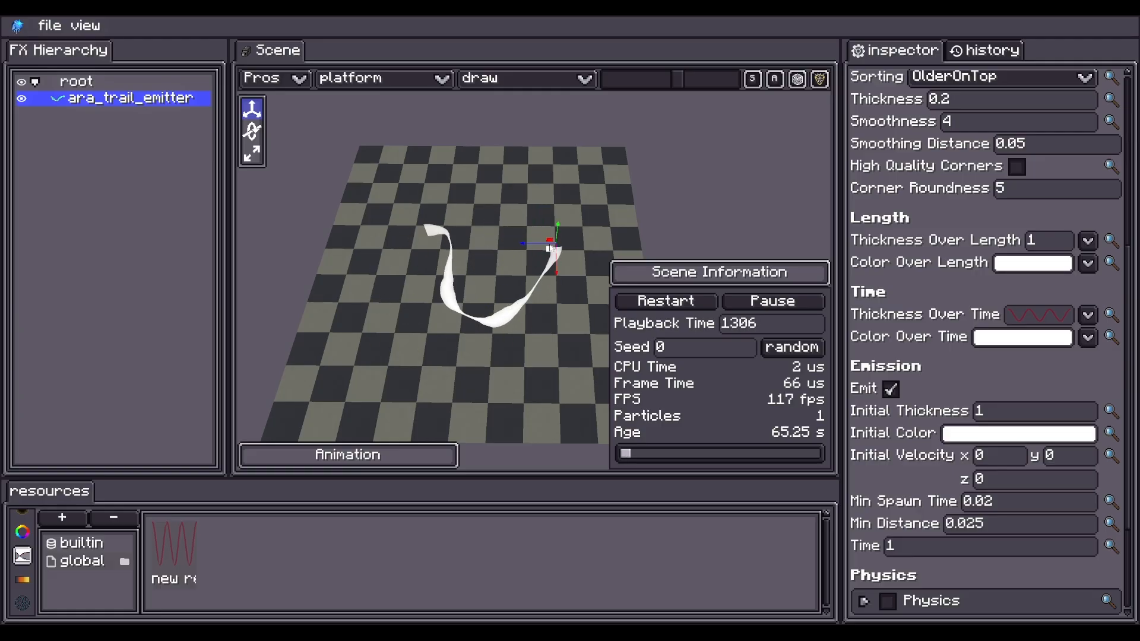
drag(454, 328, 378, 287)
Step: Set the Ara trail's Color Over Time to the builtin rainbow gradient and move the emitter to preview it
click(1087, 338)
click(984, 363)
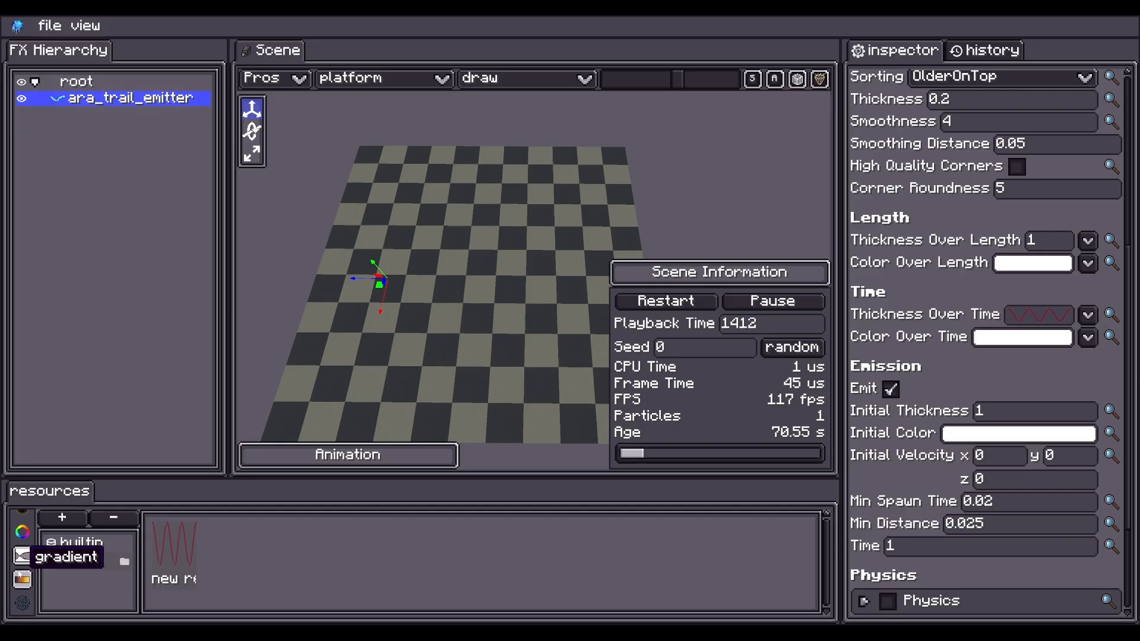
click(21, 579)
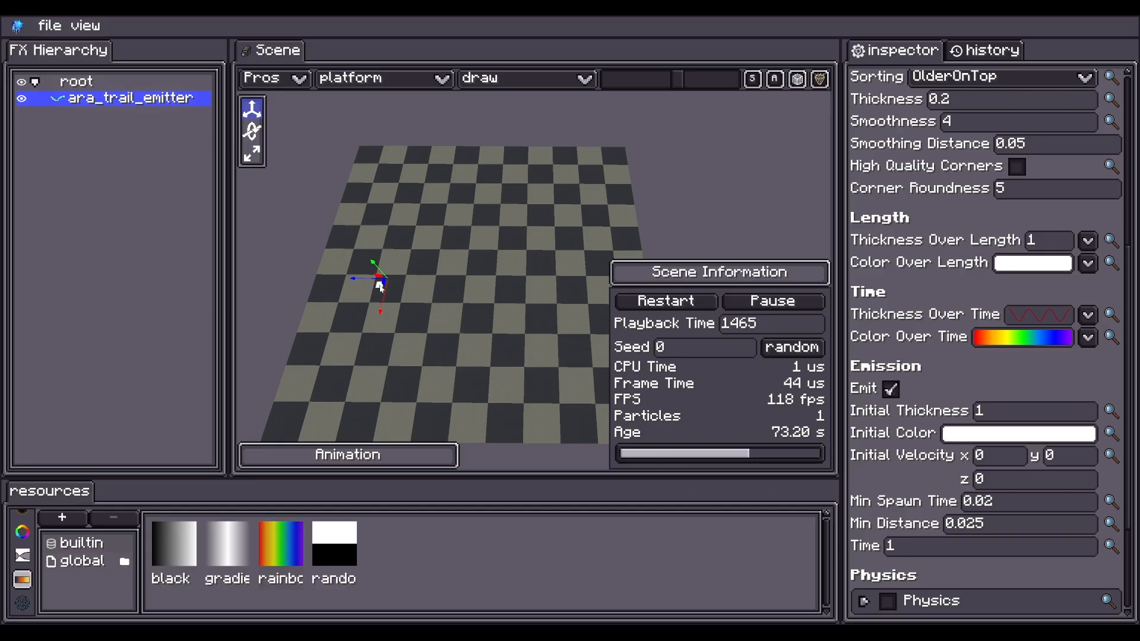
drag(544, 250, 609, 243)
Step: Enable Physics for the Ara trail emitter, move it with Inertia 0.6, and set Gravity y to 10 and Inertia to 0
scroll(919, 403, down, 5)
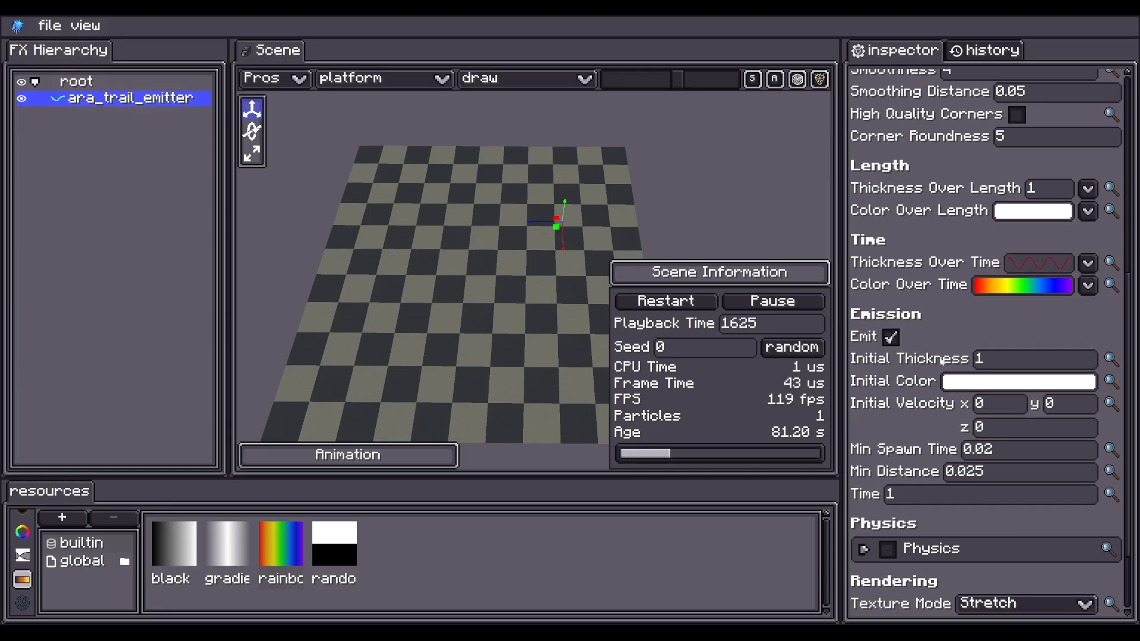
click(886, 454)
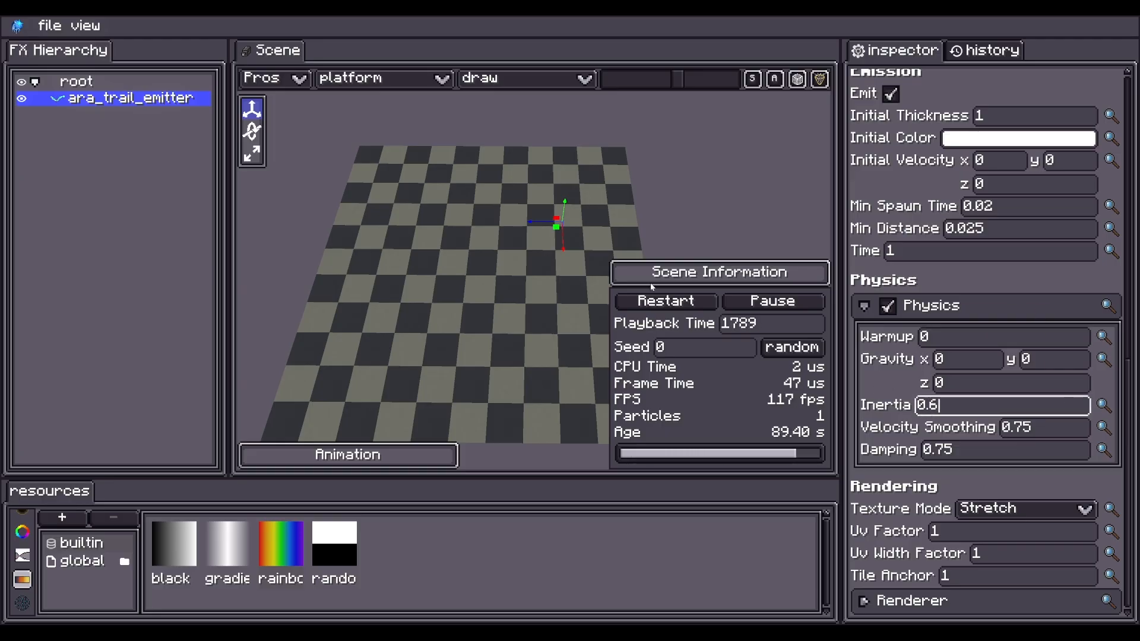
drag(496, 266, 387, 305)
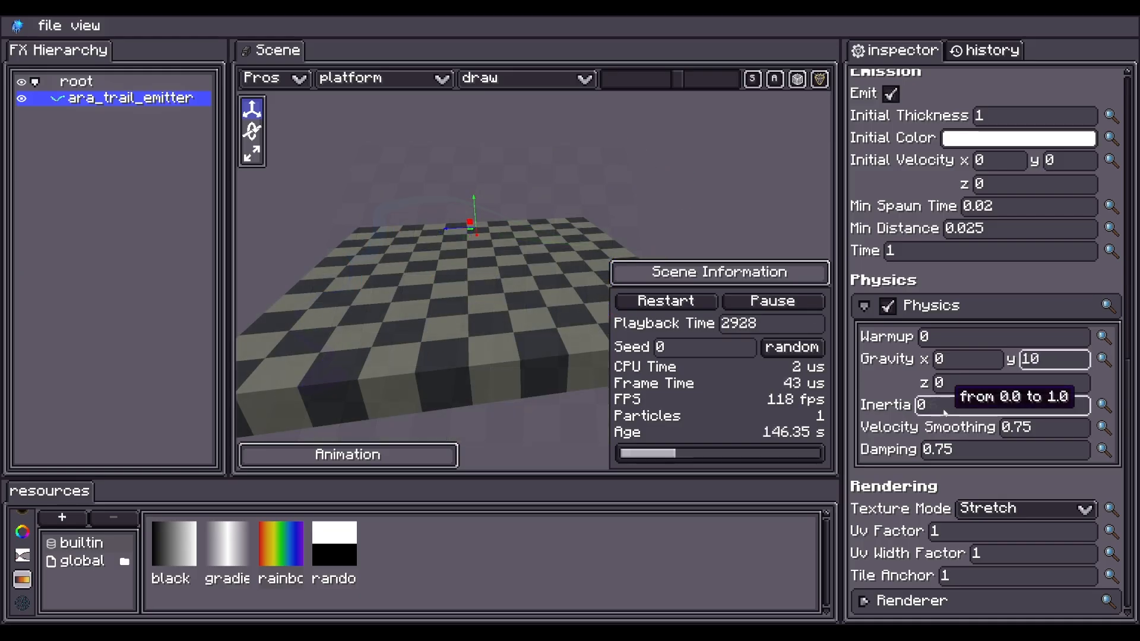
Step: Set the Ara trail's emission Time to 5 and move the emitter to test the trail under gravity
scroll(534, 199, down, 2)
drag(534, 204, 499, 238)
scroll(514, 226, up, 4)
scroll(500, 238, down, 2)
scroll(914, 311, up, 2)
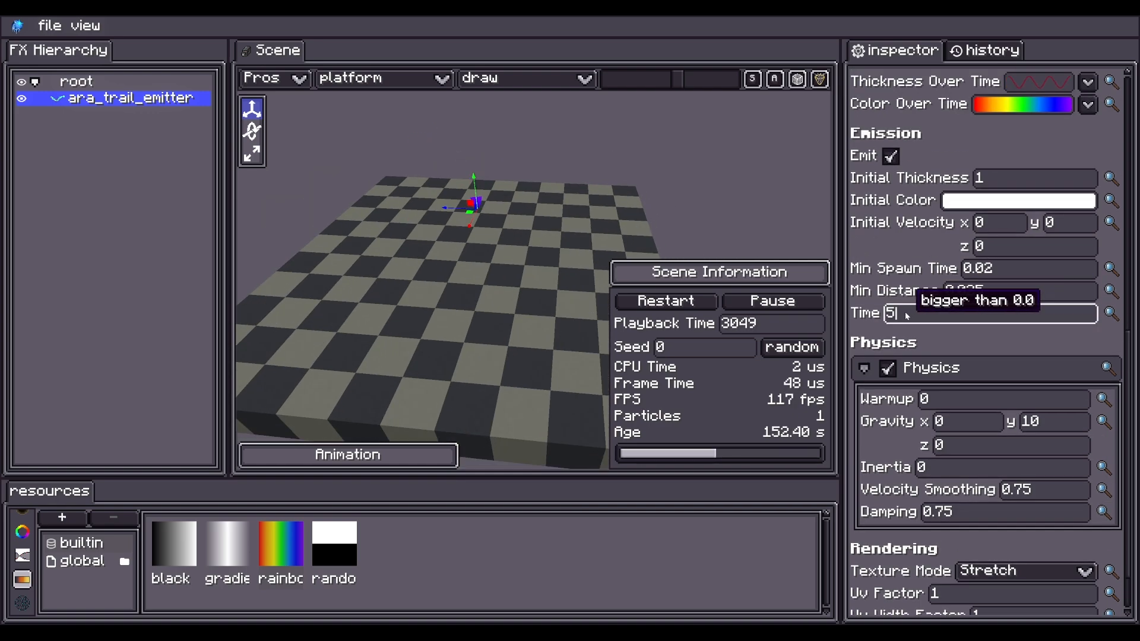
drag(553, 212, 529, 240)
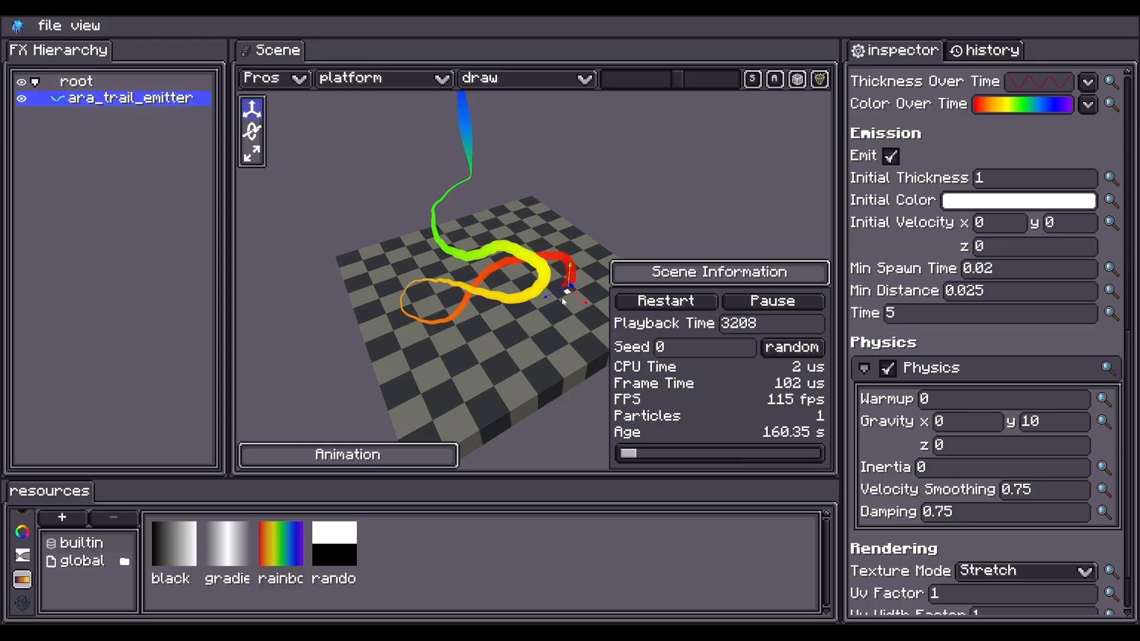
Step: Set the Ara trail's Uv Factor to 4.5 and move the emitter around the platform to preview the texture
scroll(953, 535, up, 17)
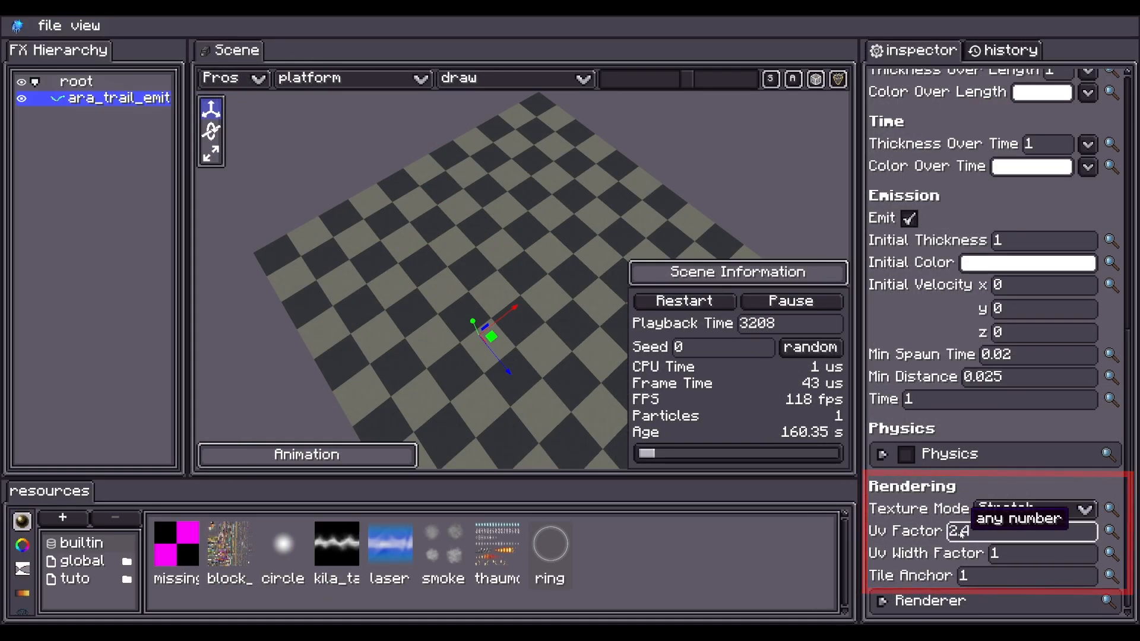
drag(492, 334, 602, 306)
mouse_move(434, 285)
mouse_down()
mouse_move(528, 287)
mouse_move(551, 338)
mouse_up()
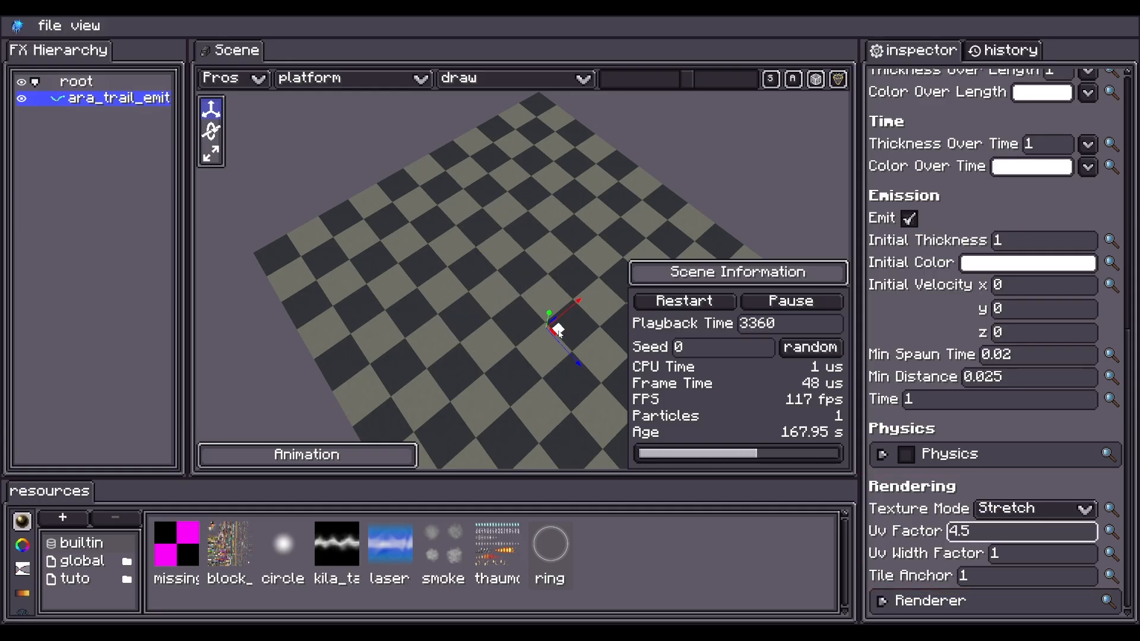
drag(407, 240, 529, 301)
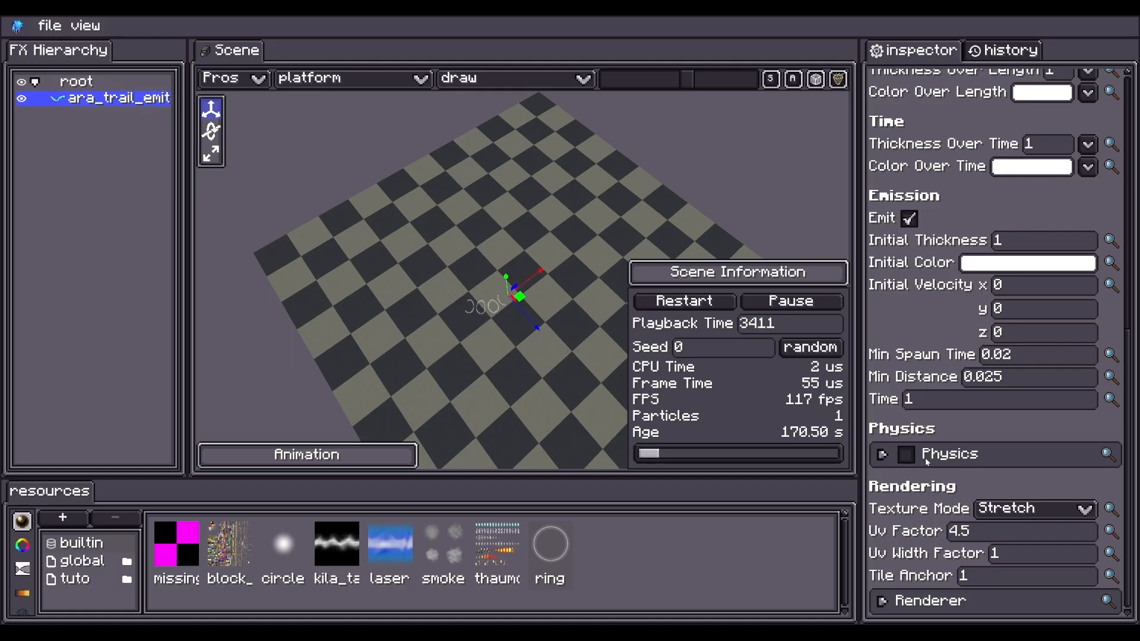
Step: Set the Ara trail's Texture Mode to Tile, preview it by moving the emitter, and choose a texture mode again
click(1015, 509)
click(999, 547)
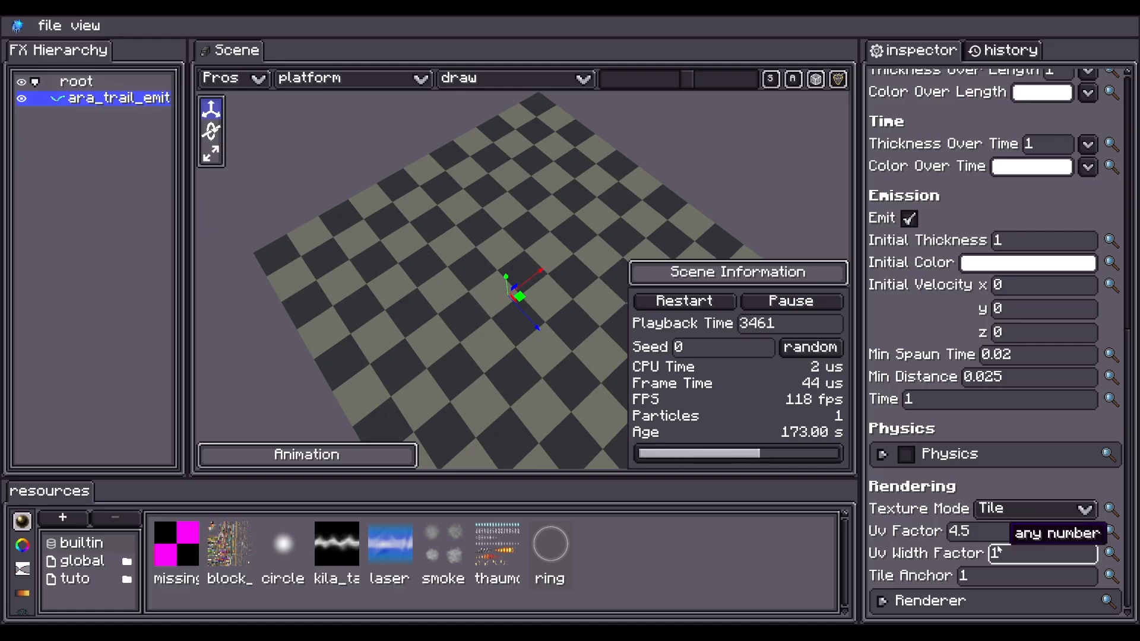
drag(499, 311, 458, 274)
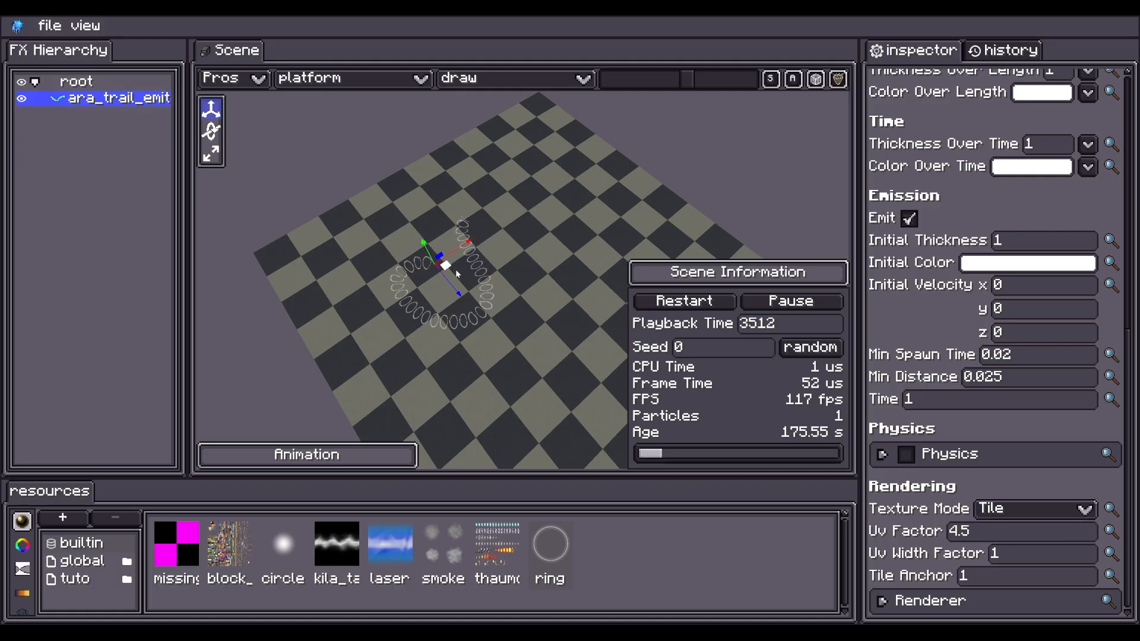
drag(483, 235, 506, 288)
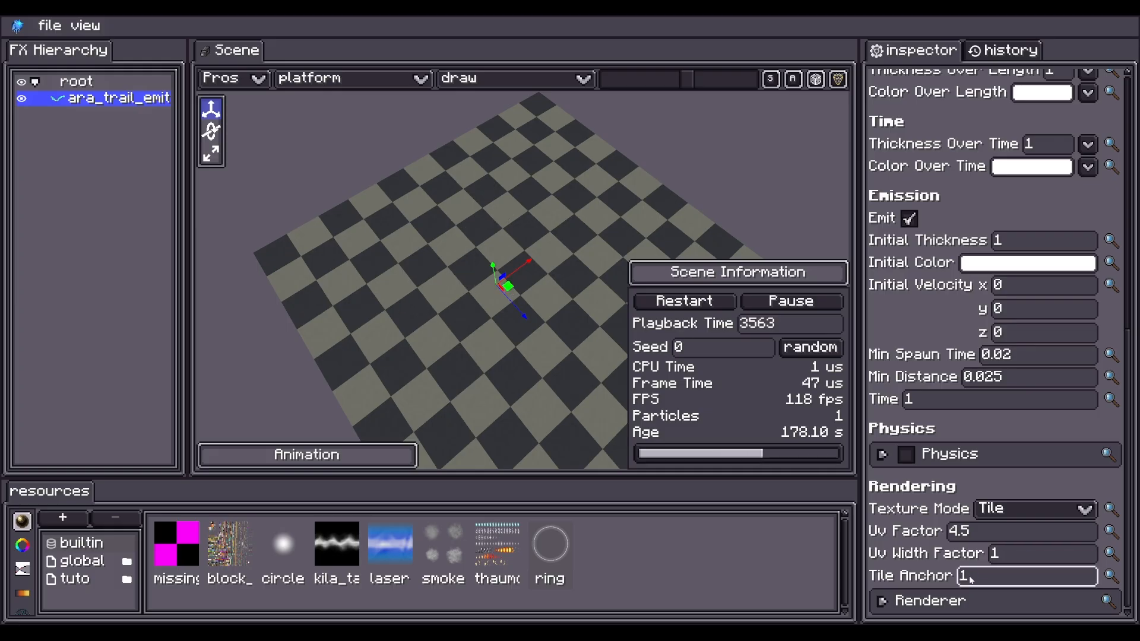
click(1033, 509)
click(1022, 552)
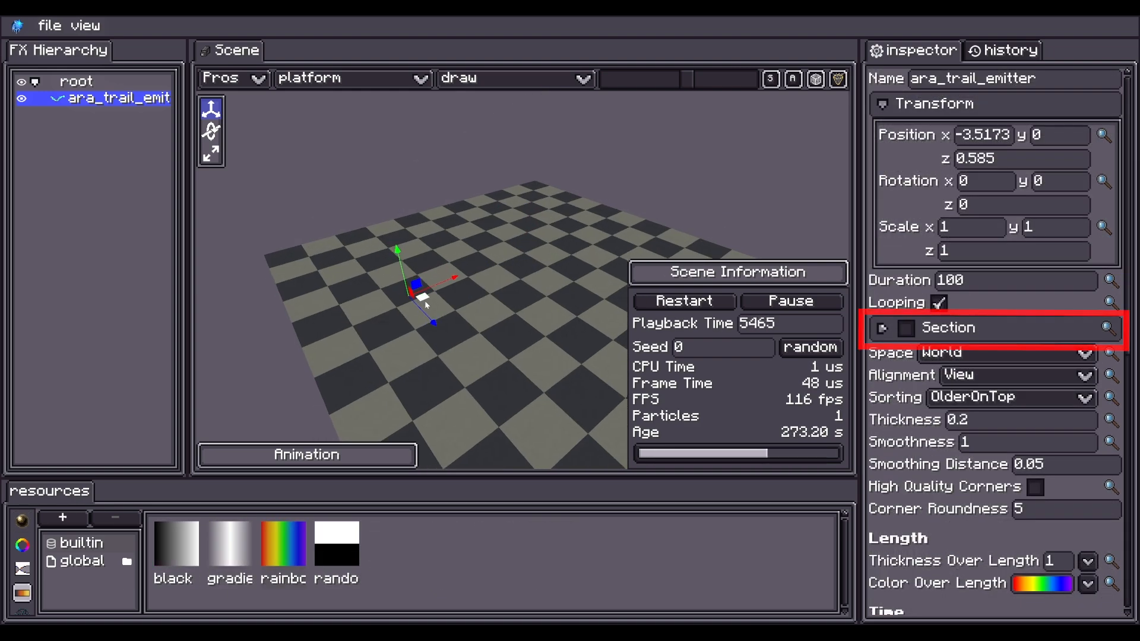
Step: Enable Section for the rainbow Ara trail and shape its vertices into a four-pointed star outline
mouse_move(425, 300)
mouse_down()
mouse_move(550, 220)
mouse_move(423, 286)
mouse_up()
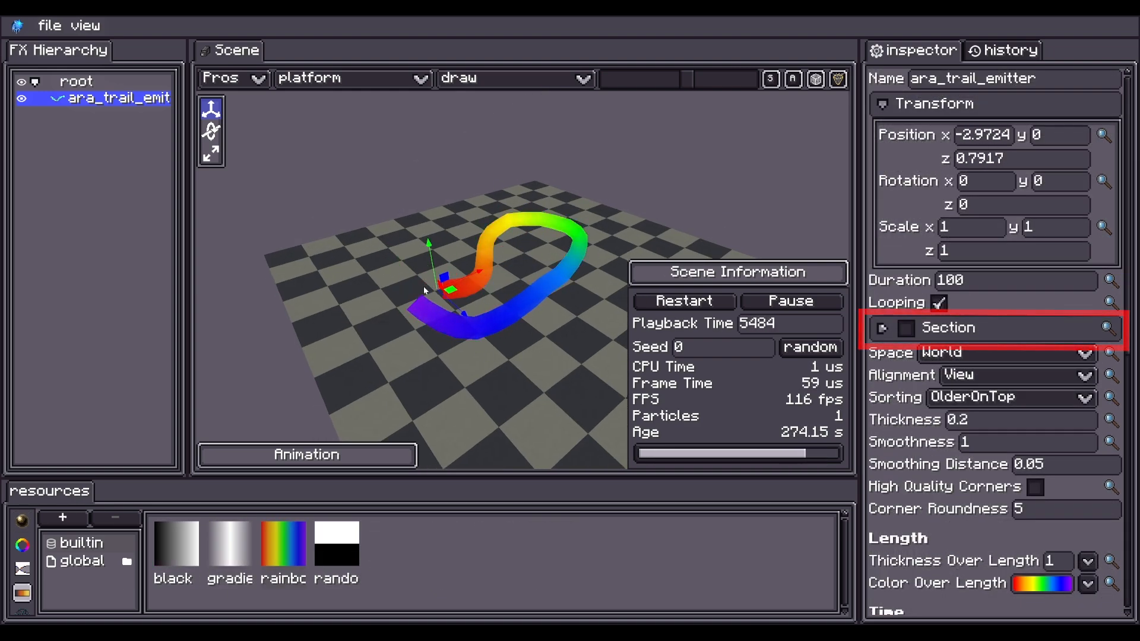
click(905, 329)
scroll(979, 376, down, 5)
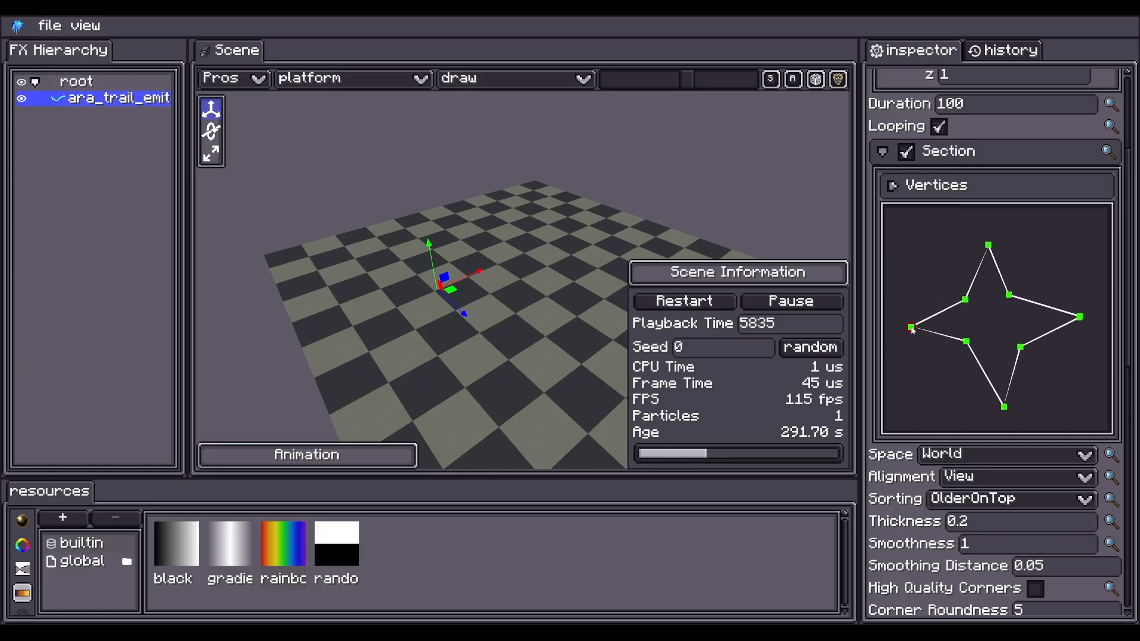
drag(911, 326, 910, 324)
scroll(1056, 380, down, 1)
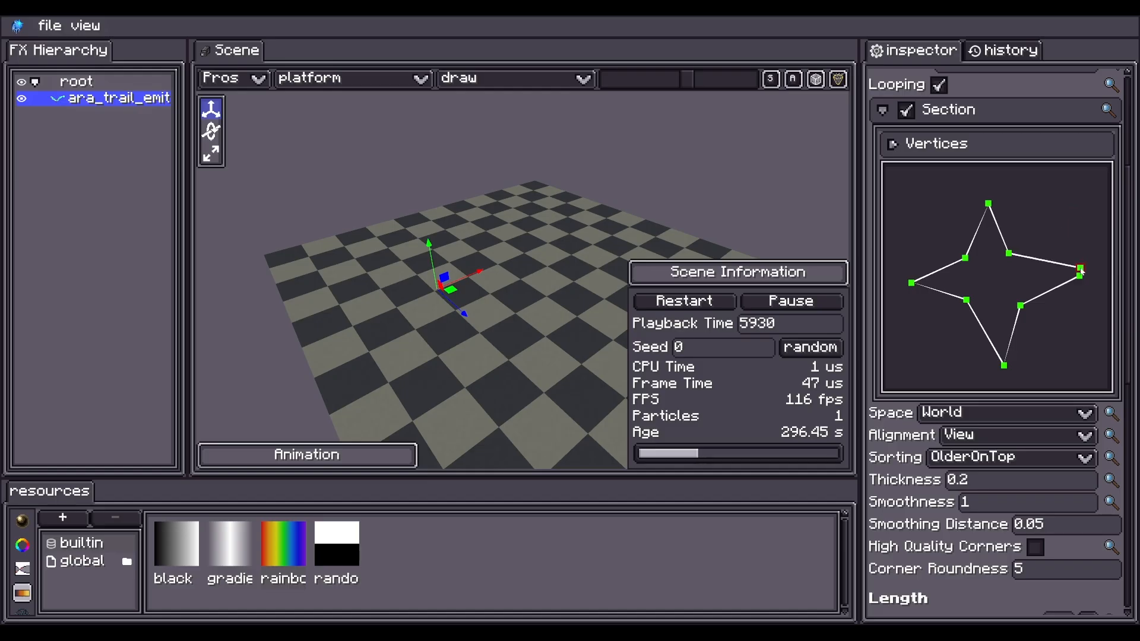
scroll(1059, 322, down, 1)
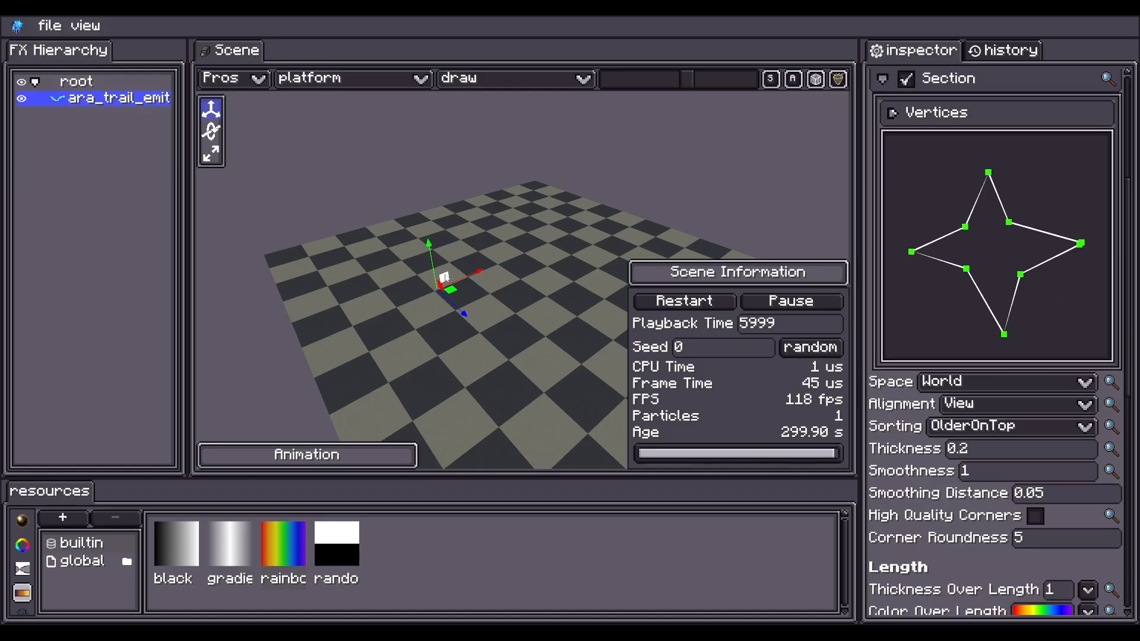
Step: Move the emitter to test the star-shaped section and switch the scene display to wireframe to inspect the trail
drag(446, 277, 495, 218)
click(582, 78)
click(515, 115)
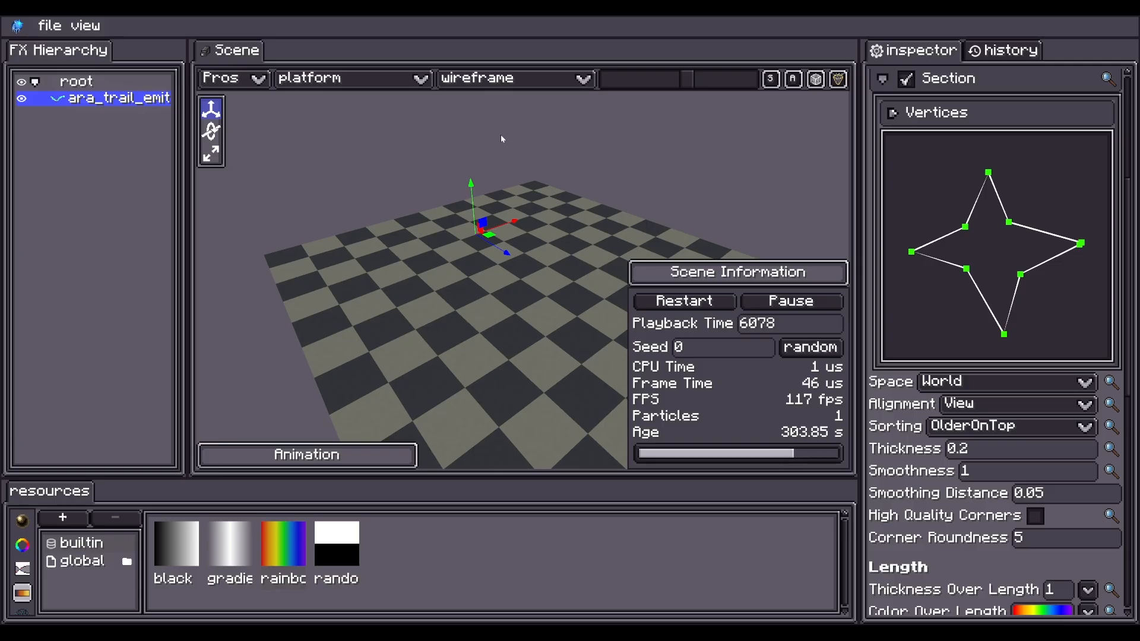
middle_drag(536, 227, 468, 221)
mouse_move(542, 208)
mouse_down()
mouse_move(472, 173)
mouse_move(404, 212)
mouse_move(522, 215)
mouse_up()
middle_drag(537, 208, 609, 191)
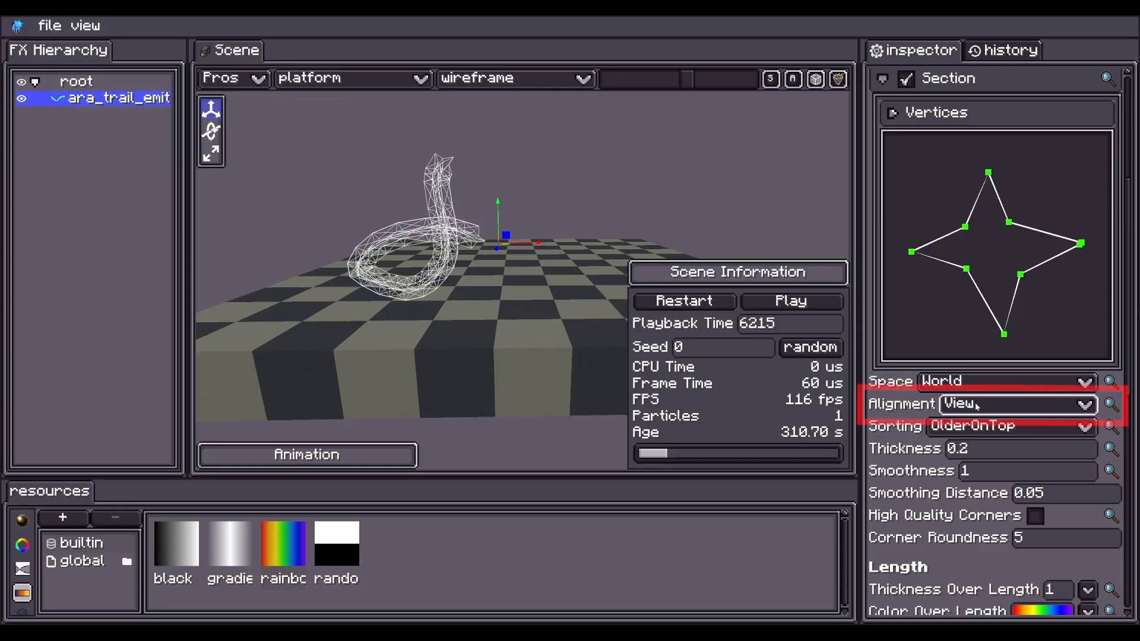
Step: Set the Ara trail's Alignment to Local, resume playback, and inspect the wireframe trail while moving the emitter
click(977, 405)
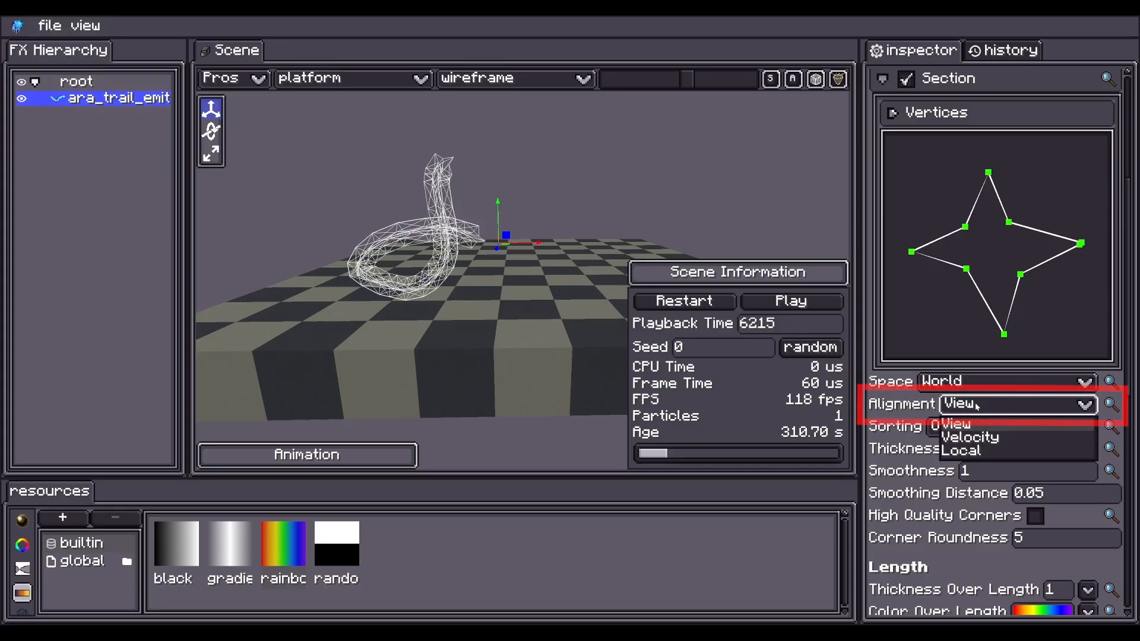
click(970, 452)
middle_drag(548, 227, 621, 251)
click(791, 301)
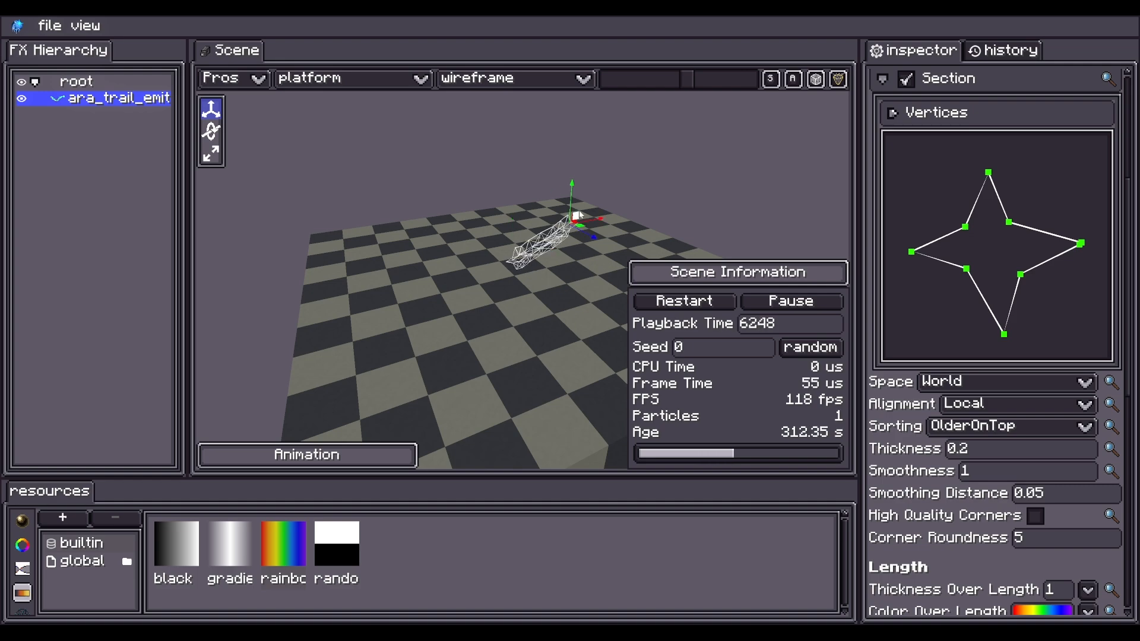
middle_drag(448, 220, 573, 220)
middle_drag(708, 285, 409, 348)
middle_drag(600, 250, 457, 294)
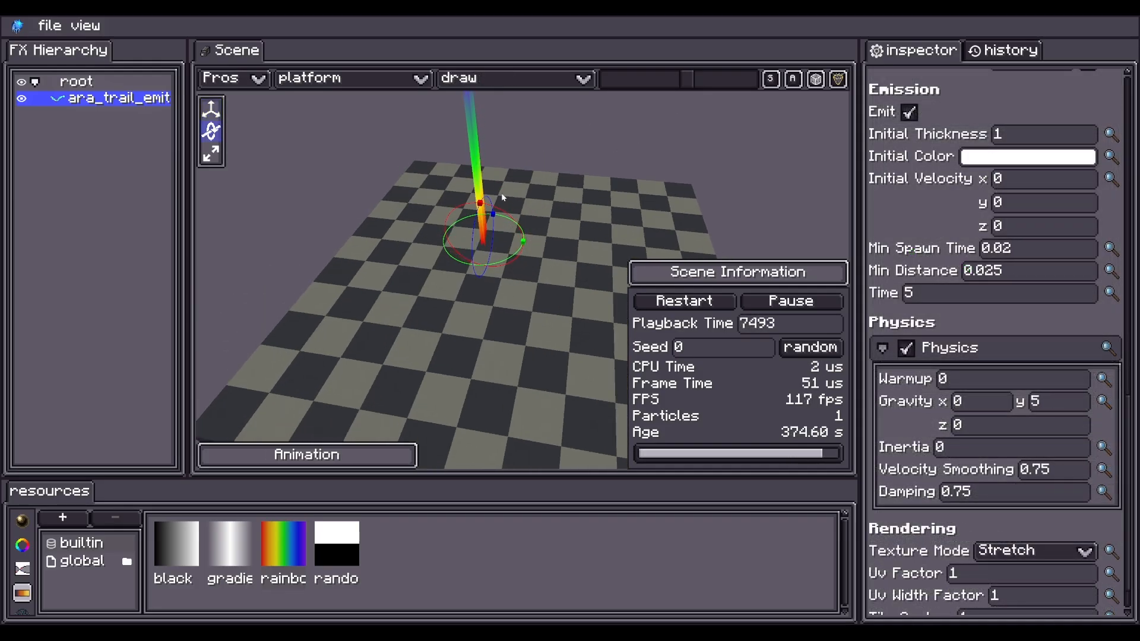
Step: Inspect the rising trail in wireframe display and return the scene display to draw
click(515, 79)
click(514, 115)
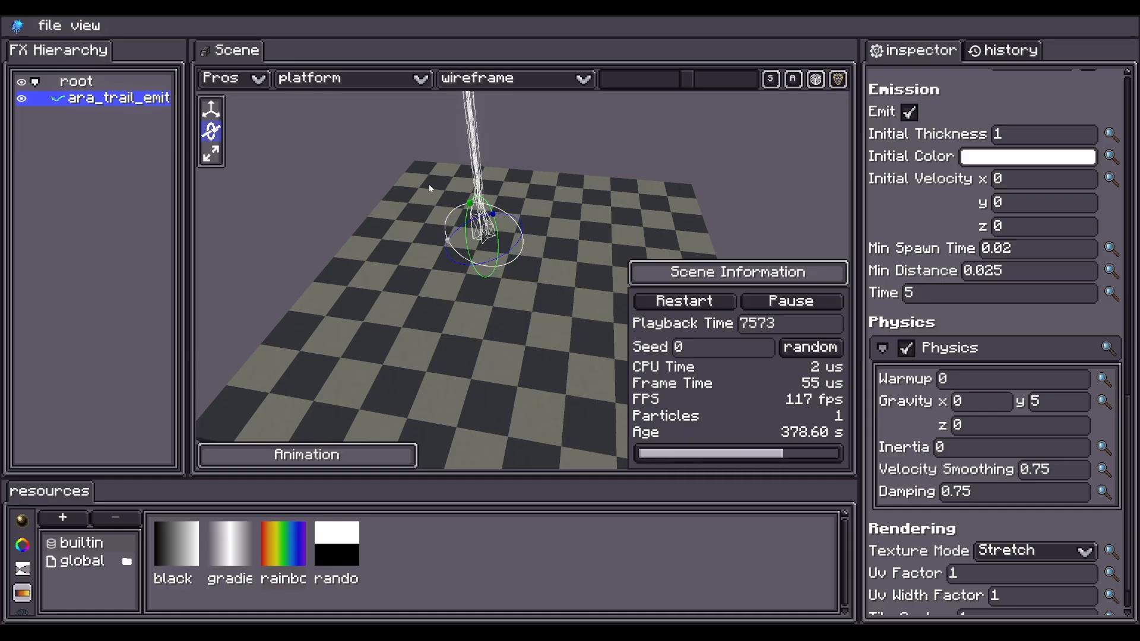
drag(532, 167, 562, 159)
scroll(499, 168, down, 2)
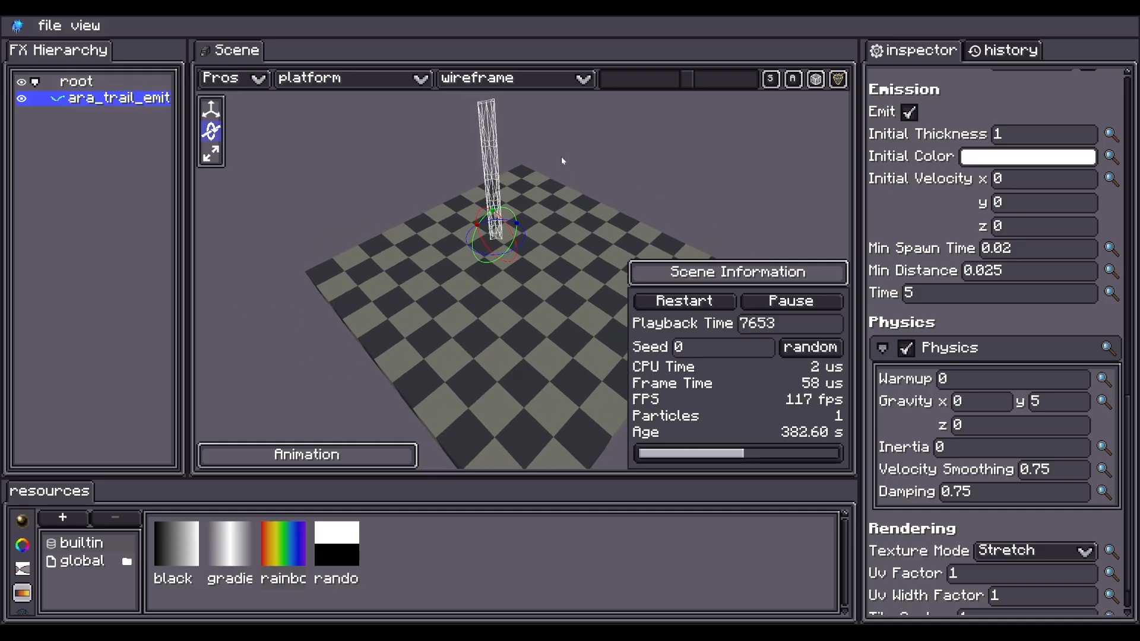
click(535, 79)
click(524, 101)
mouse_move(523, 102)
mouse_down()
mouse_move(604, 130)
mouse_move(585, 176)
mouse_move(564, 122)
mouse_up()
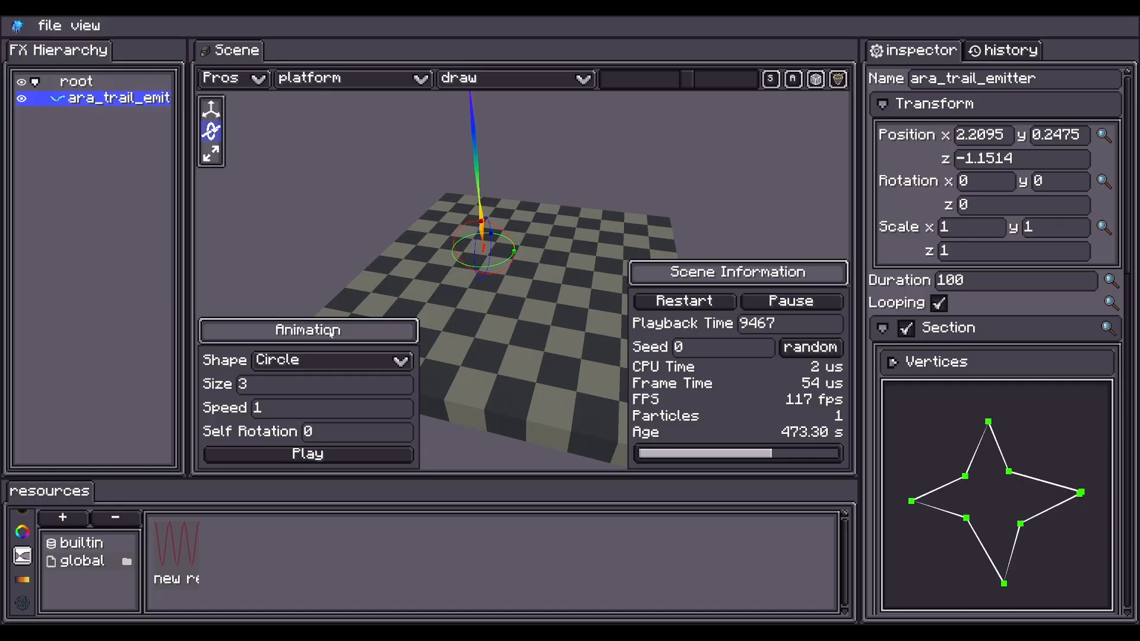
Step: Play the Circle animation on the emitter to preview the trail as it moves
click(307, 454)
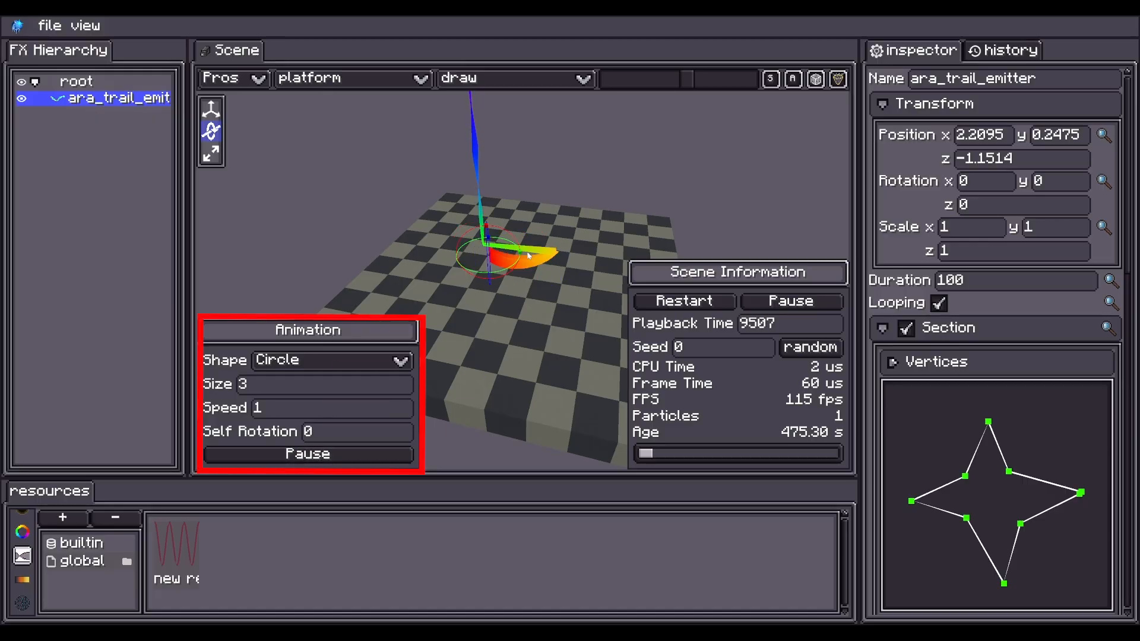
drag(481, 250, 482, 225)
scroll(948, 263, down, 3)
Step: Set the Ara trail's Gravity y to 0 and emission Time to 1, and restart the effect
scroll(1009, 415, down, 20)
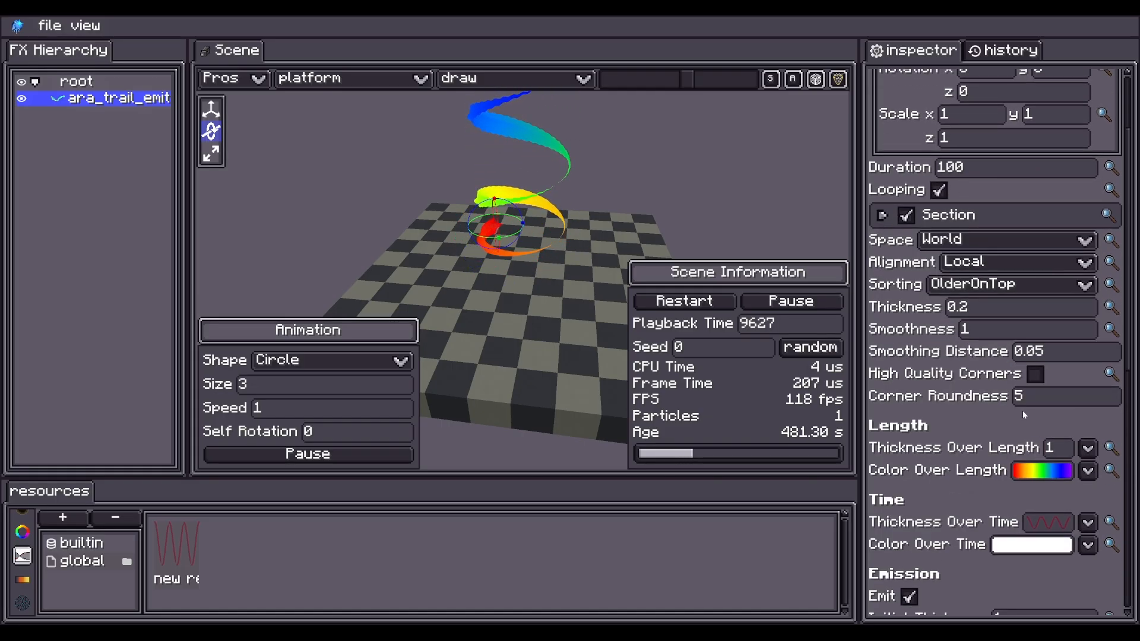
scroll(995, 562, down, 6)
click(1060, 450)
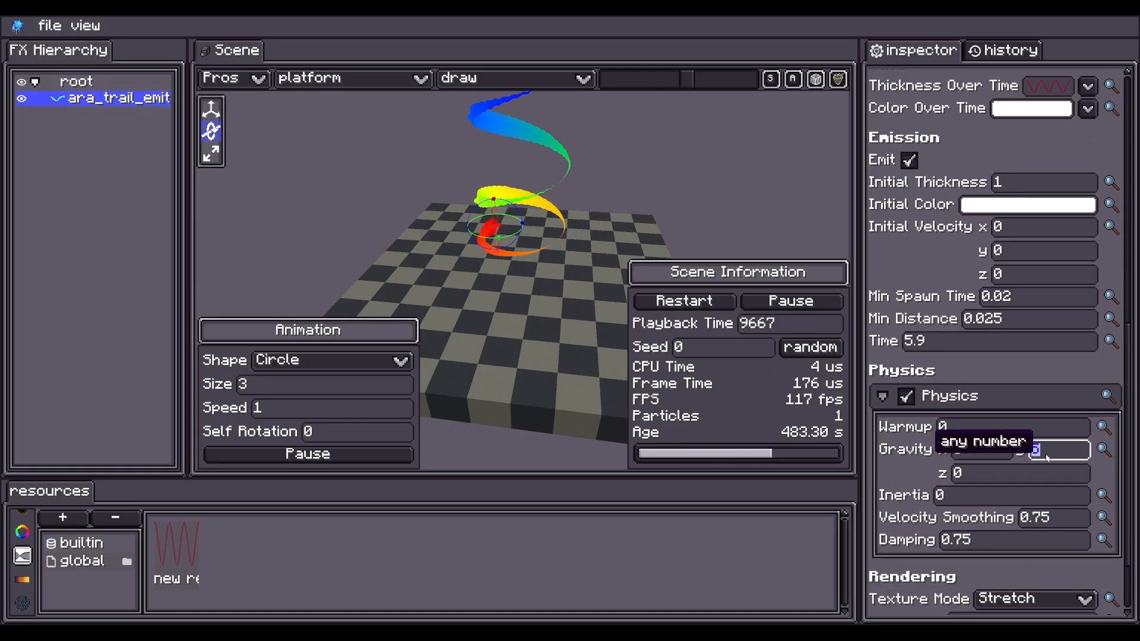
text(0)
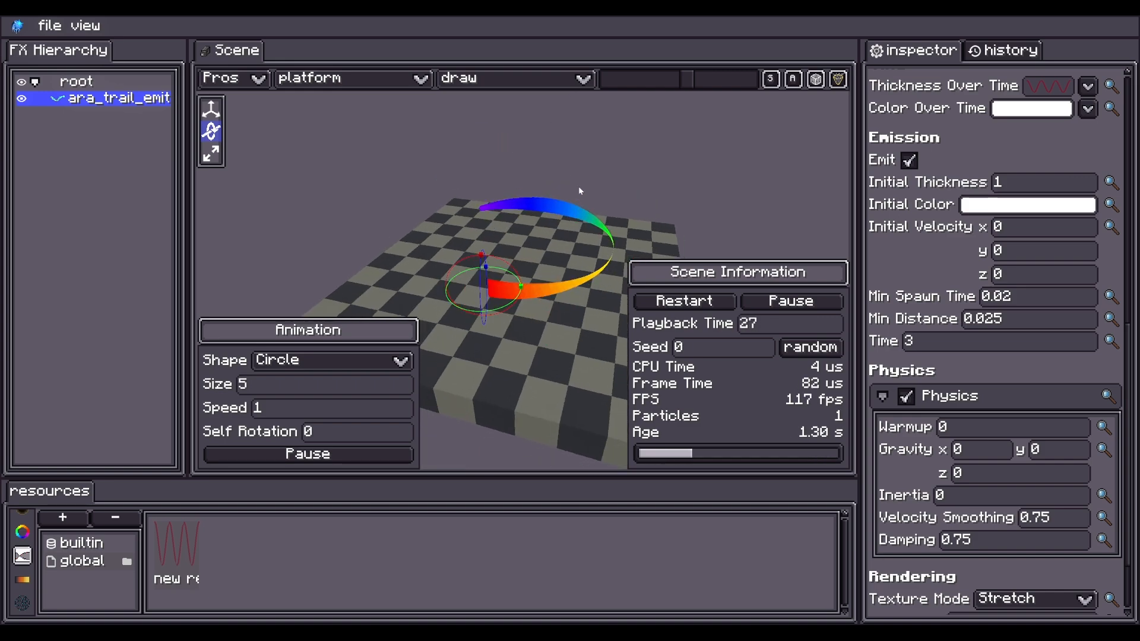
click(939, 338)
key(BackSpace)
text(1)
click(677, 305)
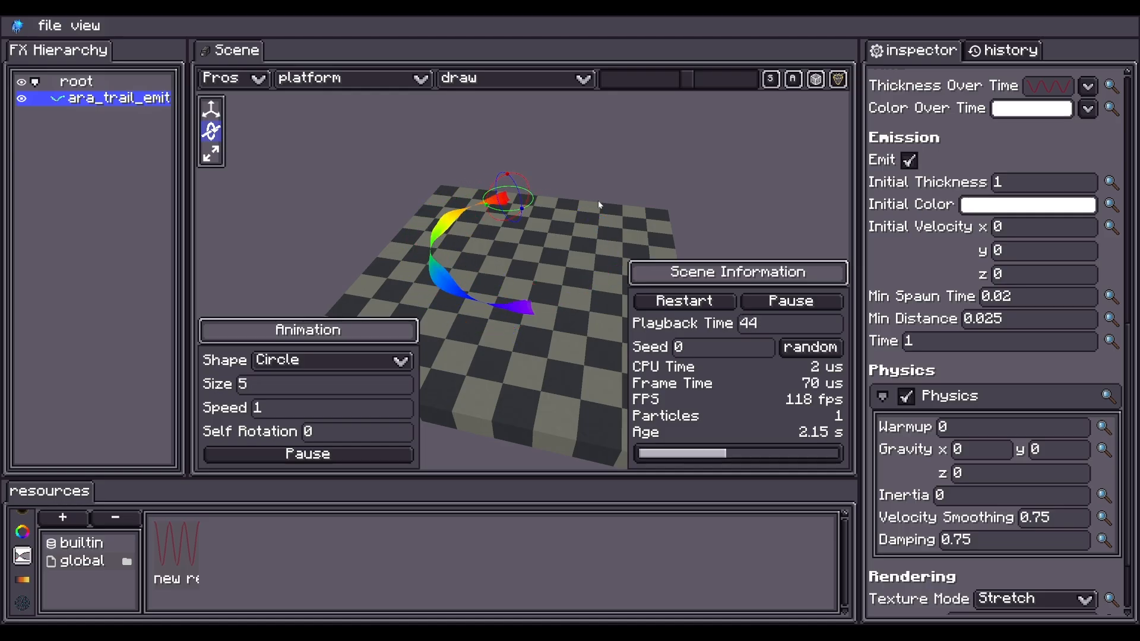
Step: Check the circling trail in wireframe display from several angles and switch the display back to draw
mouse_move(597, 200)
mouse_down()
mouse_move(614, 173)
mouse_move(600, 89)
mouse_up()
click(570, 78)
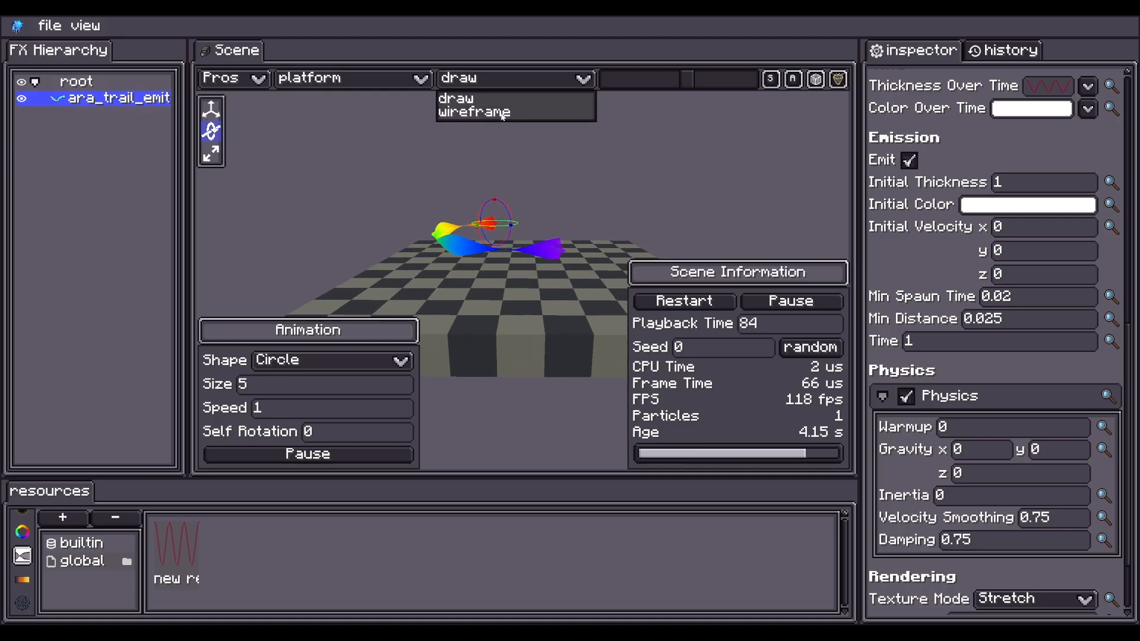
click(502, 114)
mouse_move(532, 129)
mouse_down()
mouse_move(706, 216)
mouse_move(598, 212)
mouse_move(605, 221)
mouse_move(558, 136)
mouse_up()
click(516, 79)
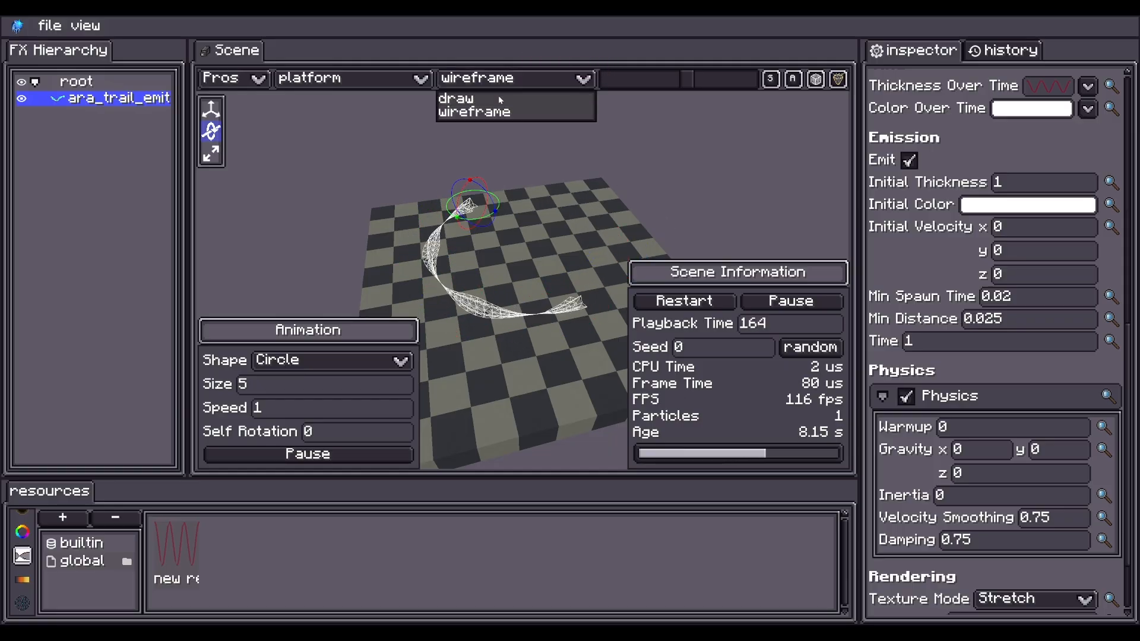
click(498, 96)
drag(690, 220, 639, 184)
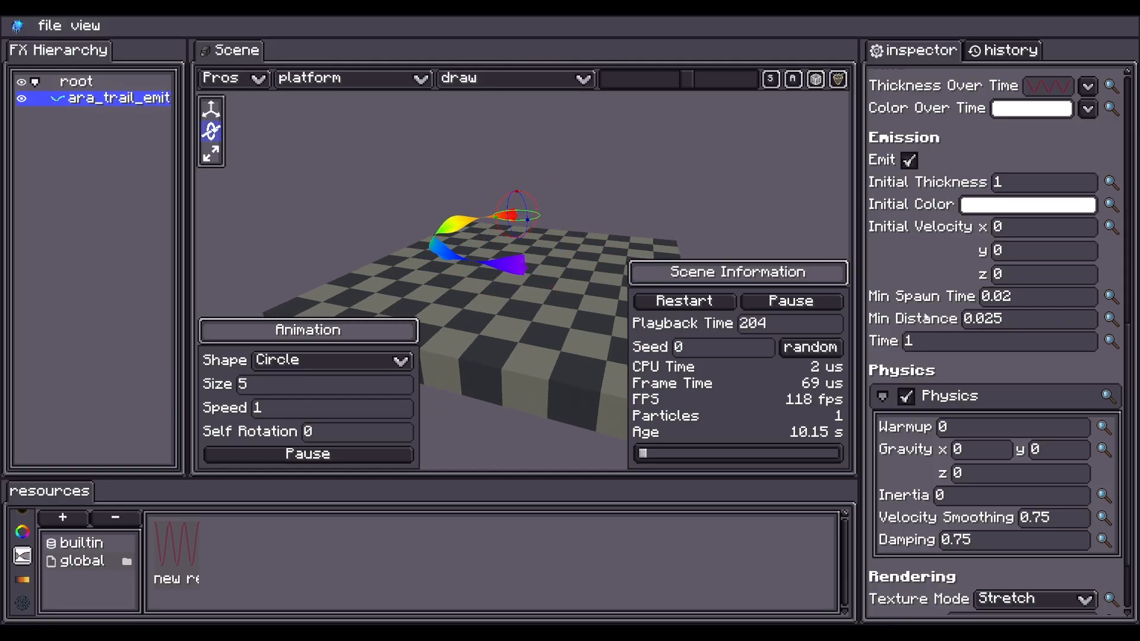
Step: Set the emitter animation's Shape to Square, preview the trail, and change the Shape to SineWave
click(350, 360)
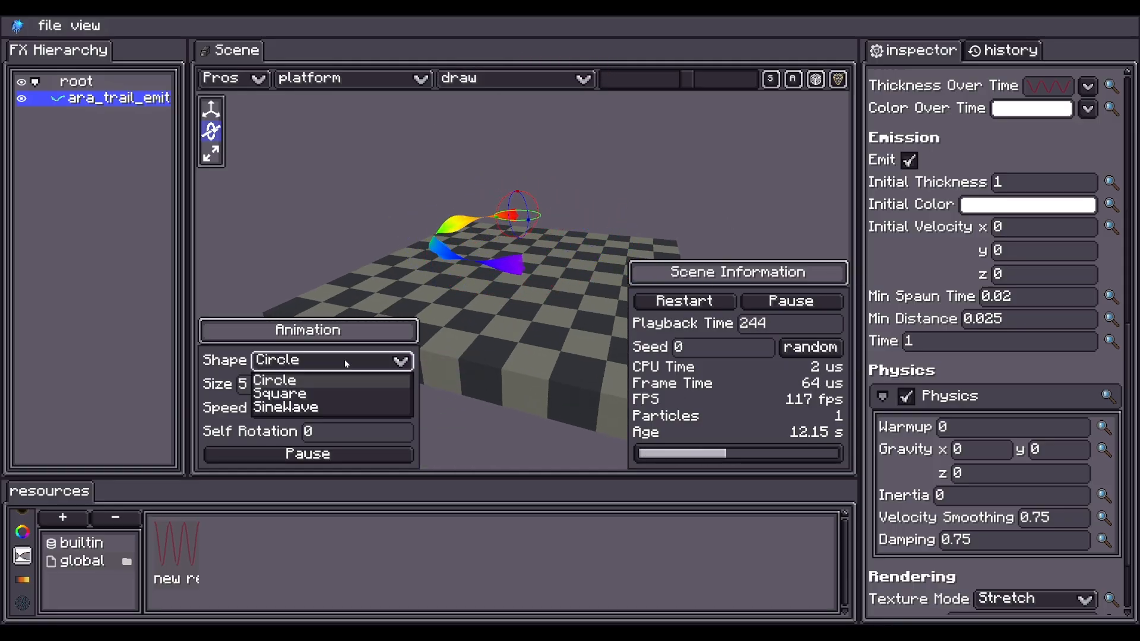
click(279, 391)
mouse_move(522, 333)
mouse_down()
mouse_move(553, 307)
mouse_move(529, 312)
mouse_up()
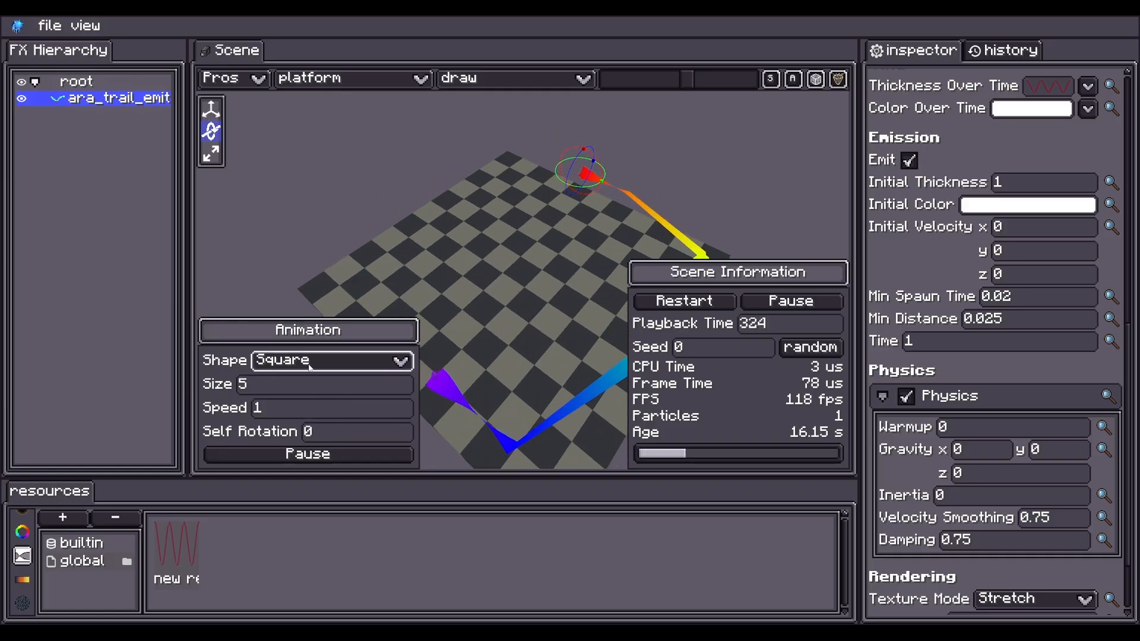
scroll(464, 302, down, 3)
click(332, 360)
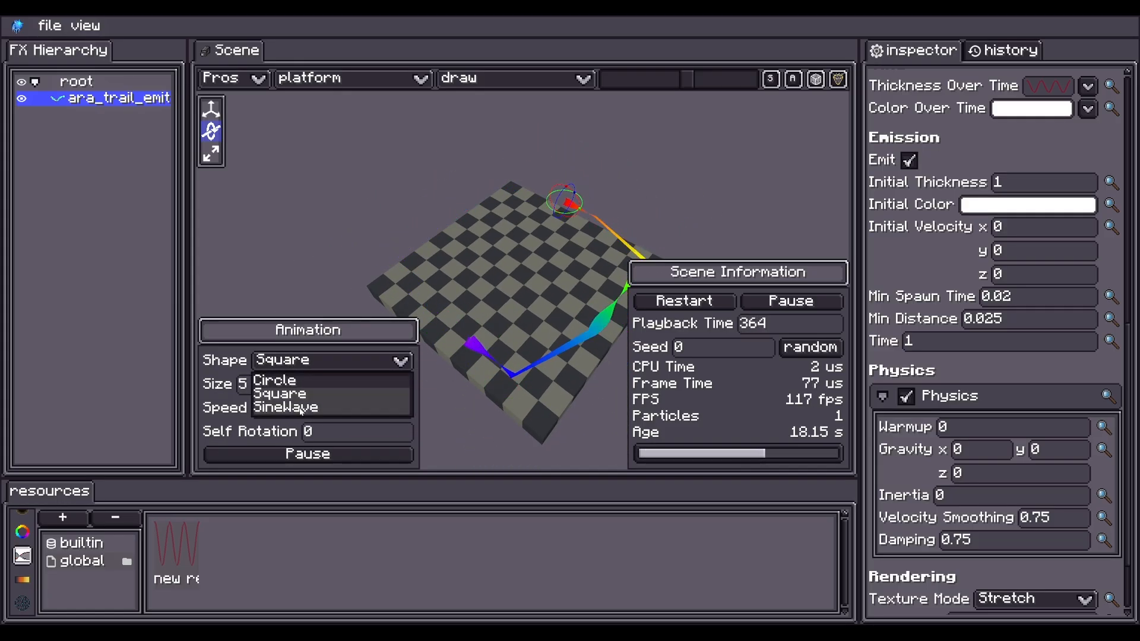
click(282, 405)
drag(491, 292, 489, 268)
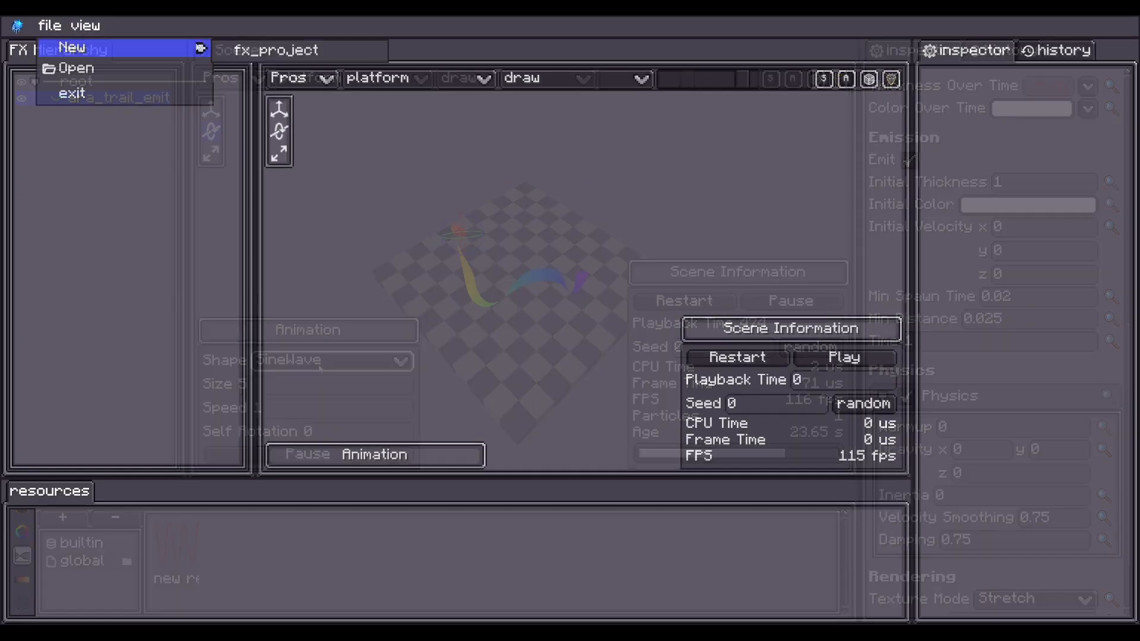
Step: Create a new fx_project and add an Ara Trail emitter to its hierarchy
click(69, 46)
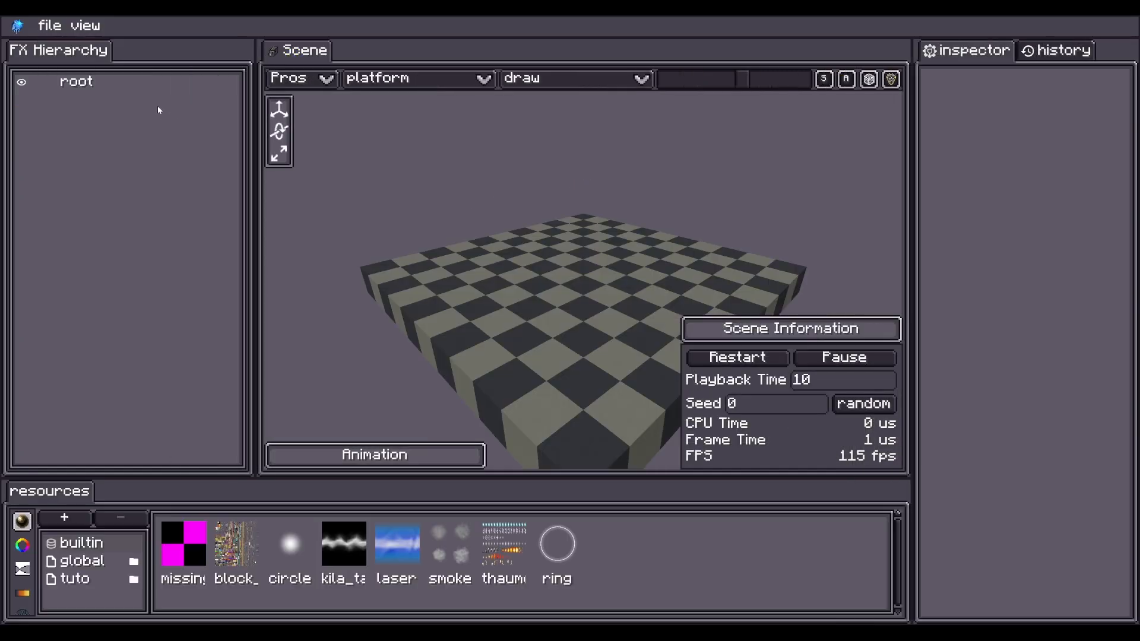
right_click(128, 103)
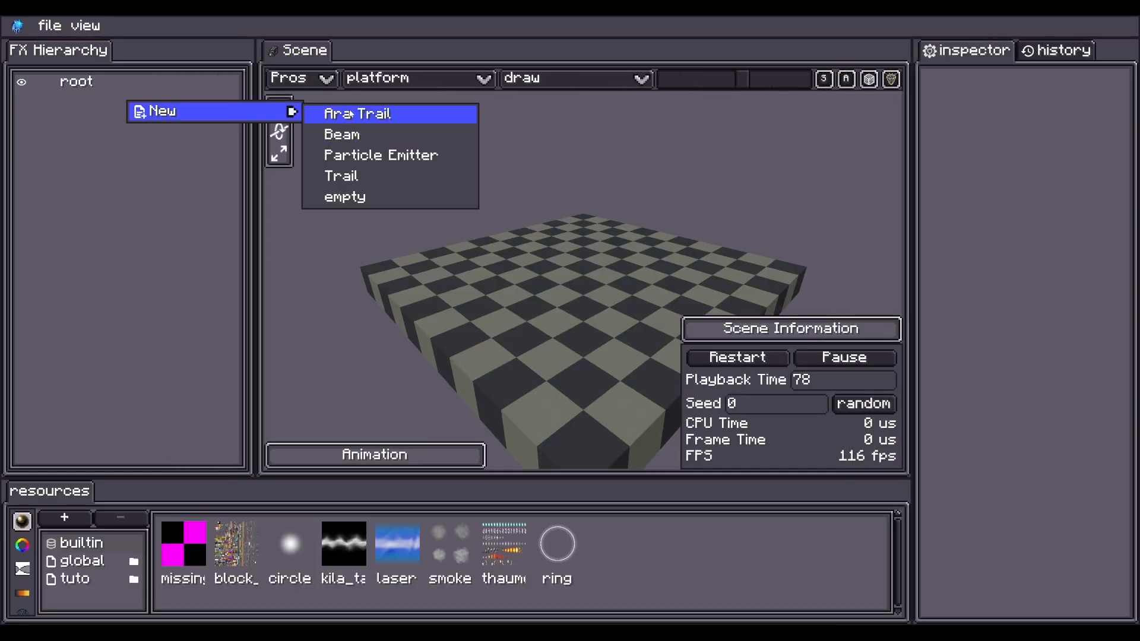
click(356, 113)
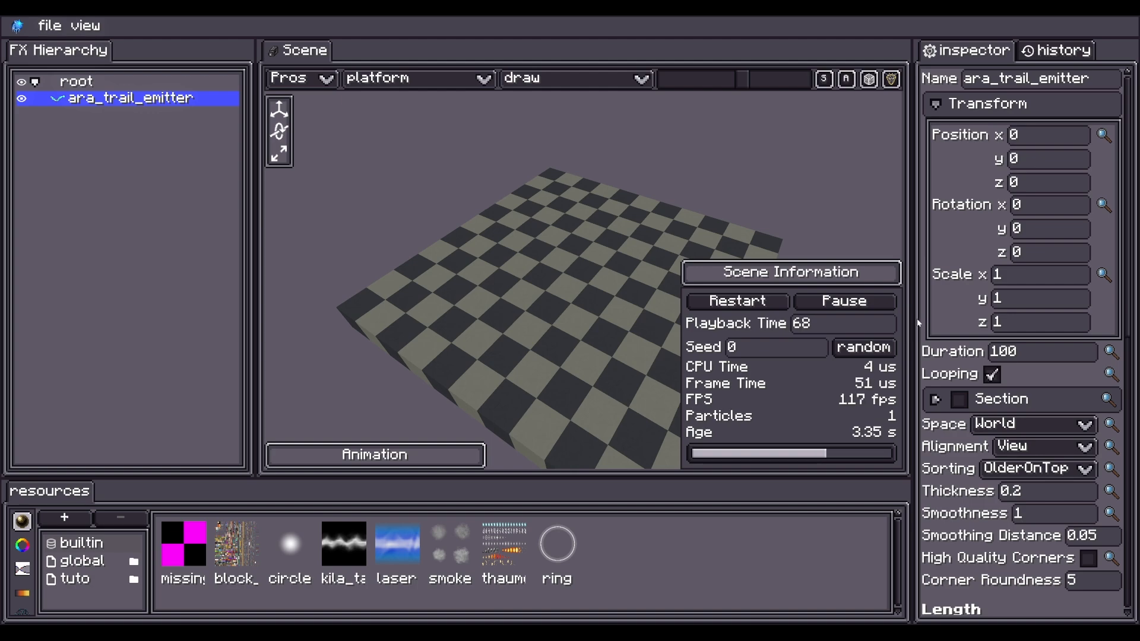
Step: Apply the built-in laser material to the Ara trail's renderer and play the circle animation
drag(909, 316, 875, 318)
click(423, 458)
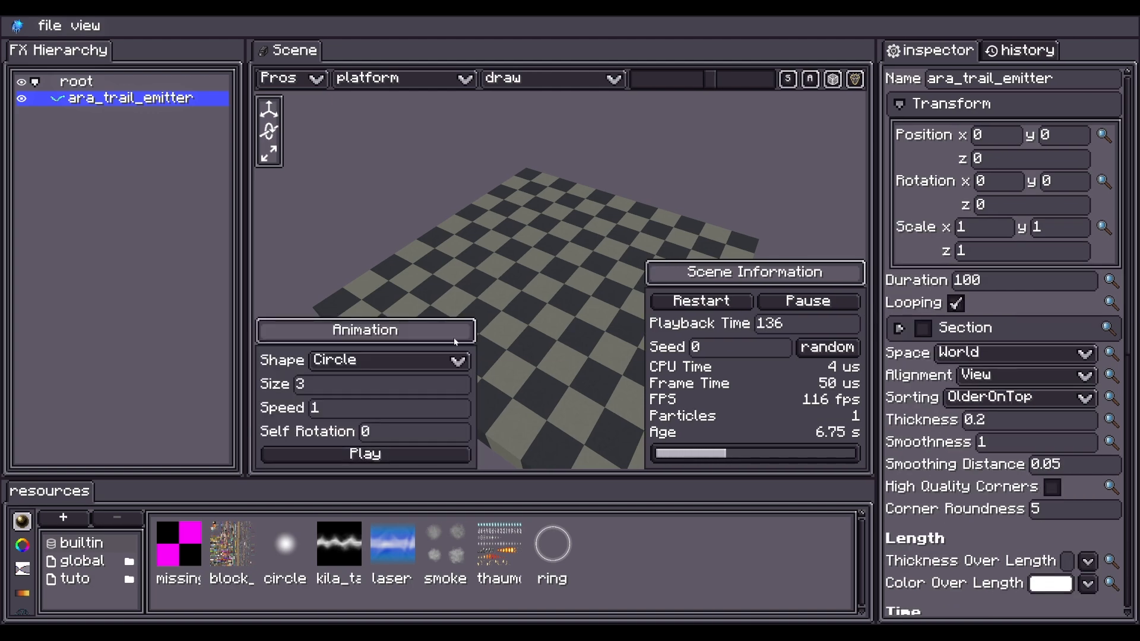
scroll(950, 417, down, 4)
scroll(950, 417, down, 10)
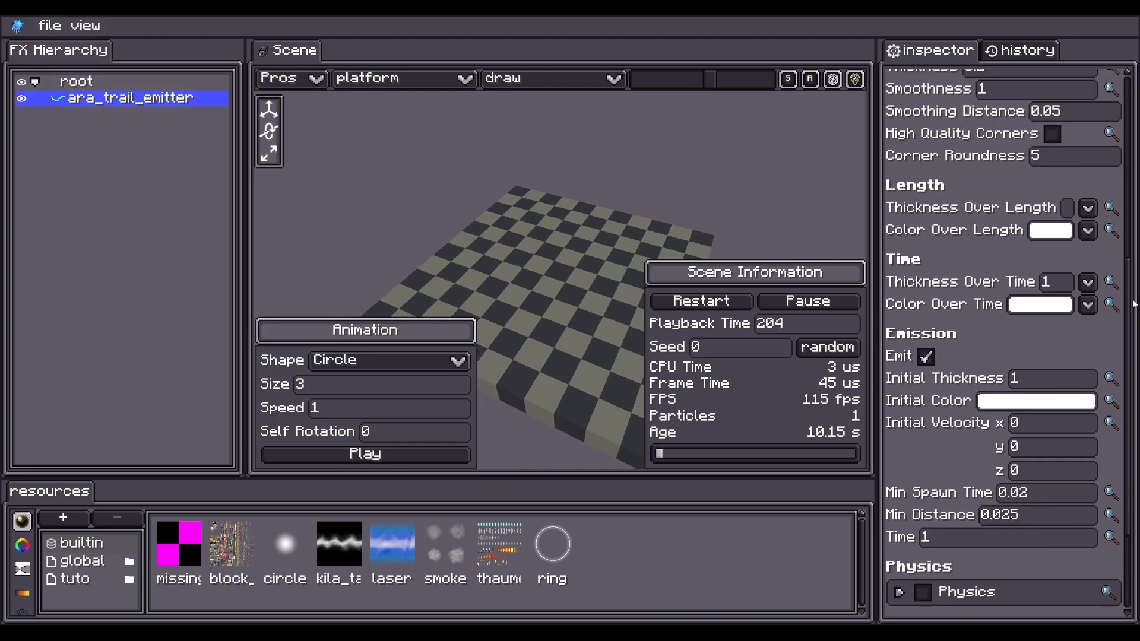
drag(1094, 374, 1089, 369)
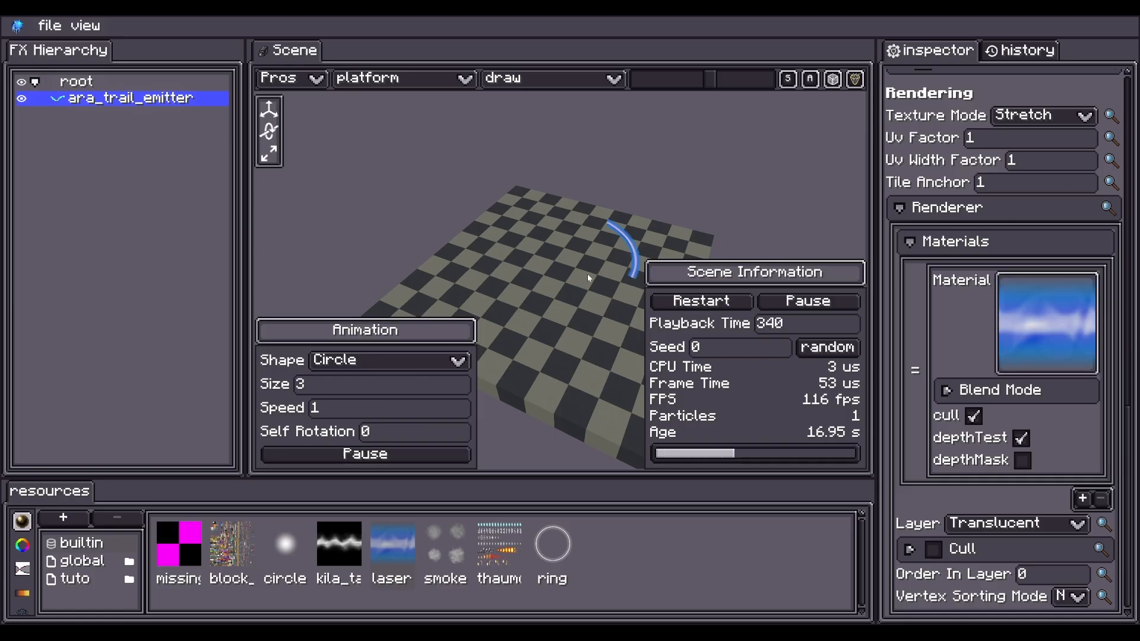
drag(666, 182, 593, 205)
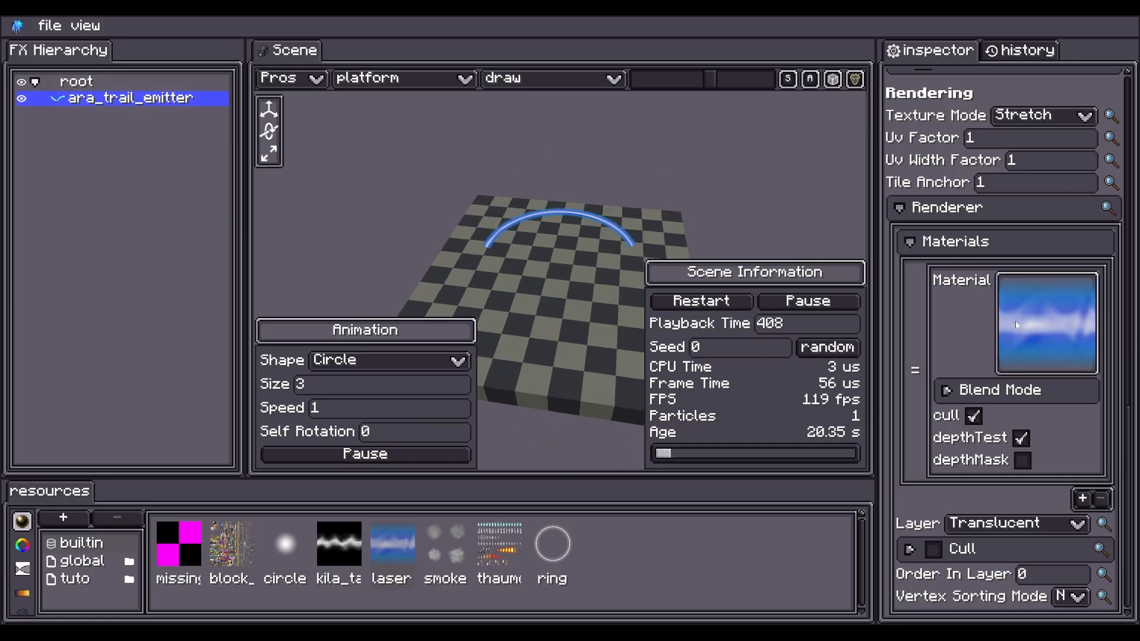
Step: Set the trail emitter's Alignment to Local
scroll(1116, 355, up, 8)
scroll(1117, 355, down, 8)
scroll(1122, 385, up, 7)
scroll(1111, 162, up, 8)
click(1021, 375)
click(975, 420)
drag(593, 196, 641, 178)
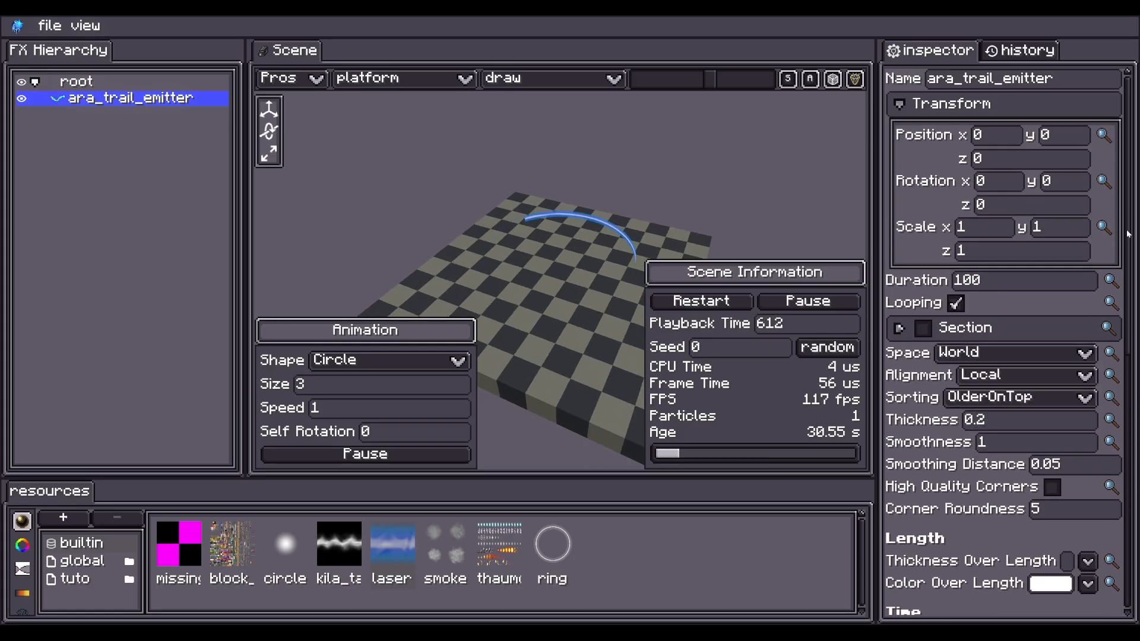
Step: Disable cull on the trail's laser material and check the trail from another angle
scroll(1103, 226, down, 15)
click(973, 416)
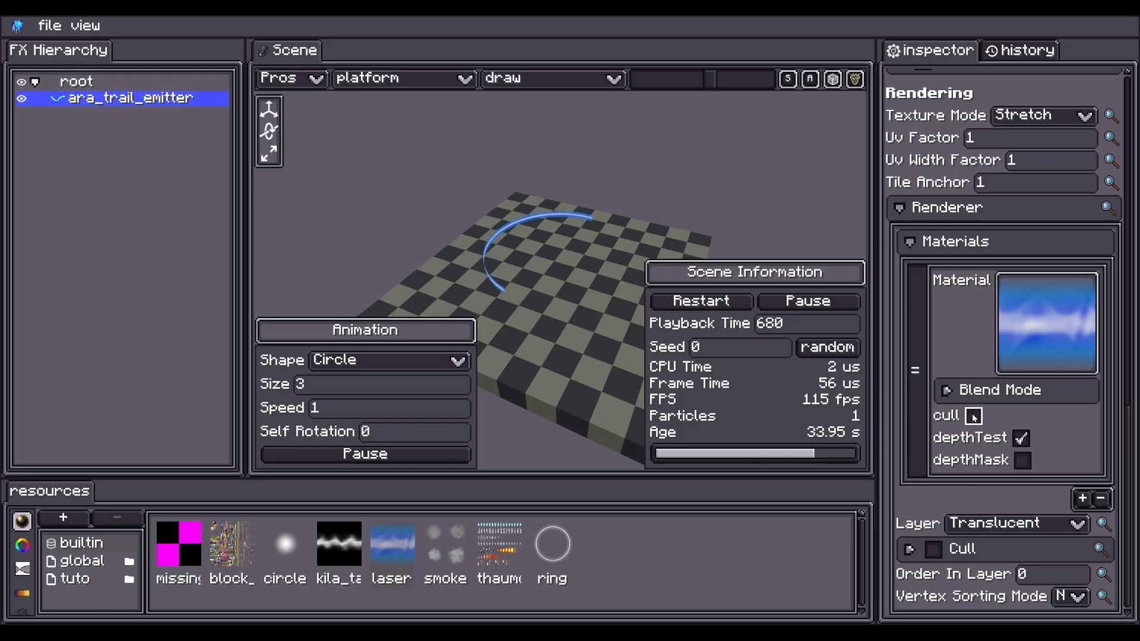
scroll(1131, 425, up, 15)
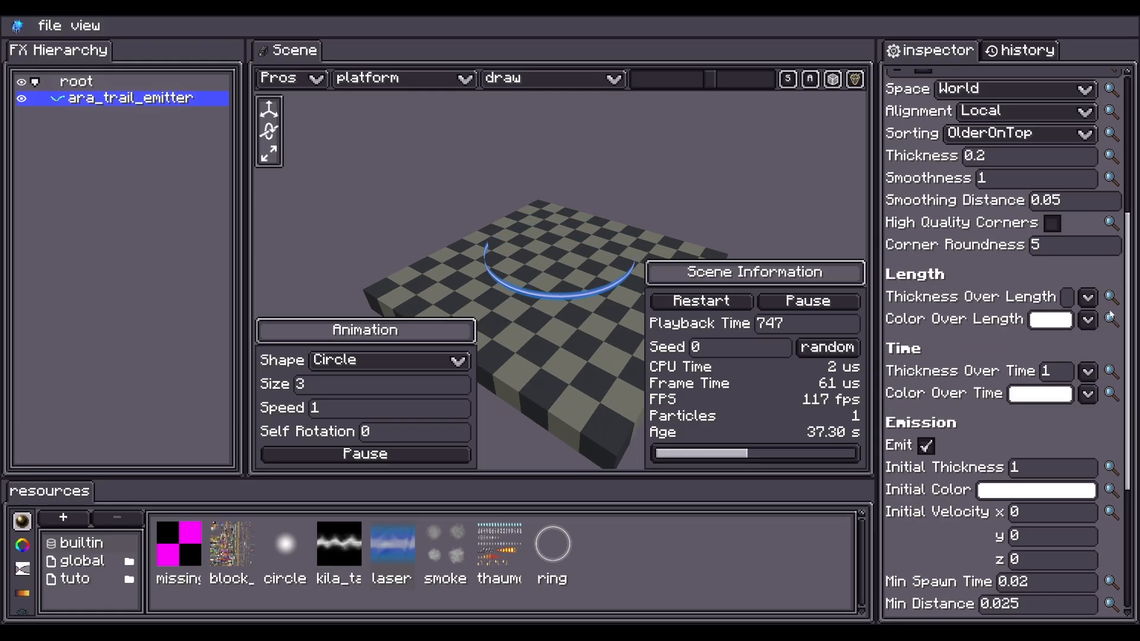
drag(624, 258, 897, 287)
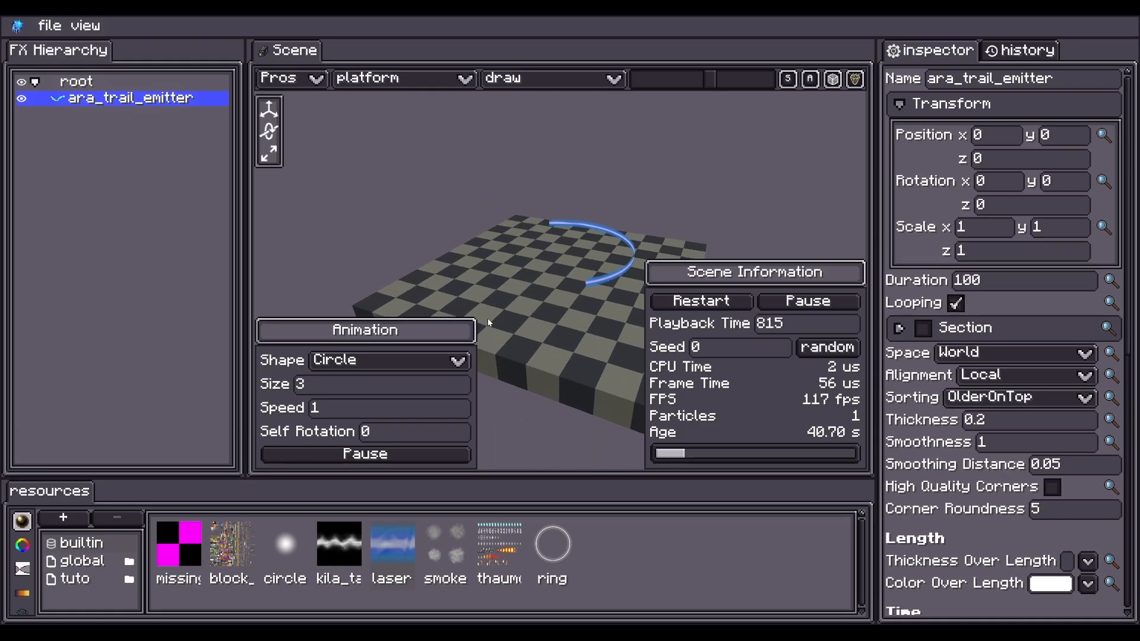
Step: Set the trail's Thickness to 0.7 and the animation's Self Rotation to 10, and switch the scene to wireframe display
click(992, 422)
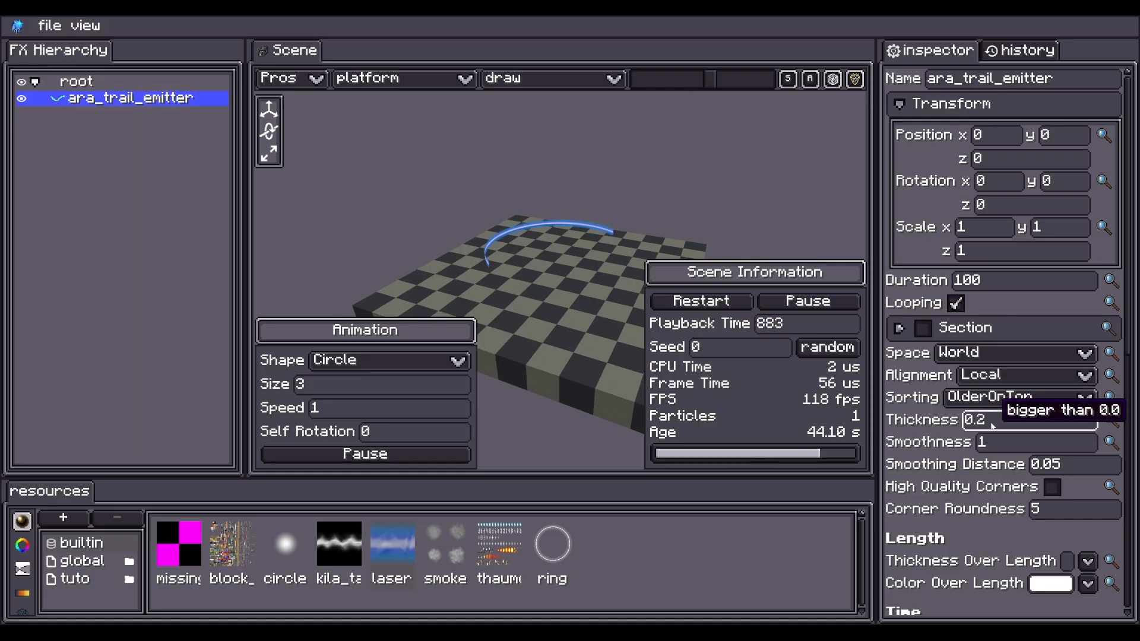
click(552, 78)
click(534, 116)
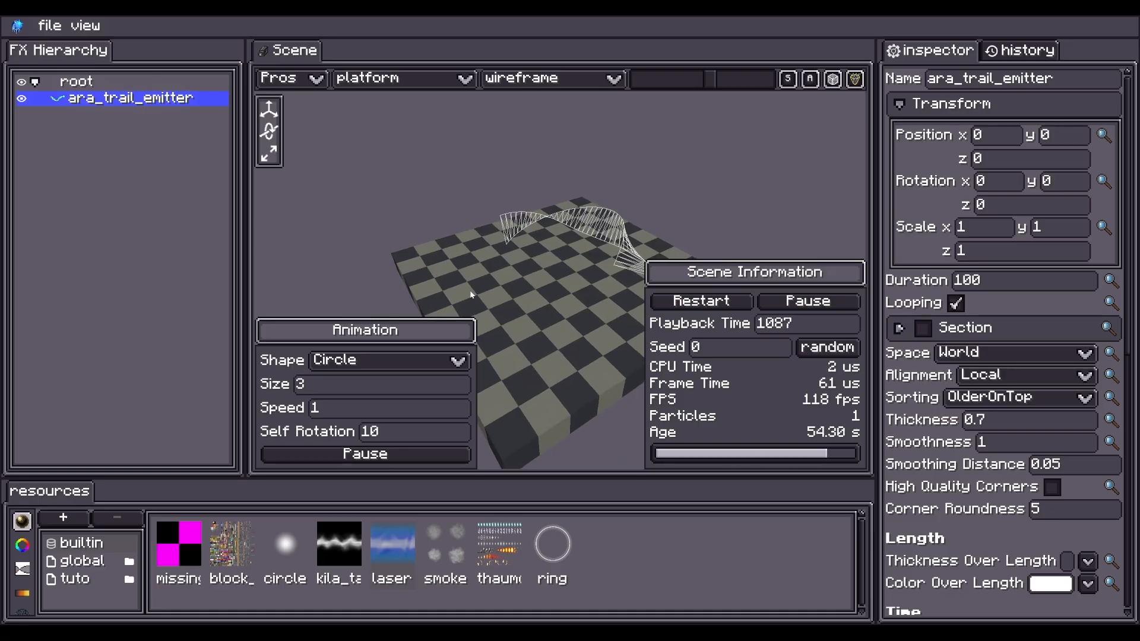
Step: Set the animation's Size to 5 and return the scene display to draw
click(358, 386)
text(5)
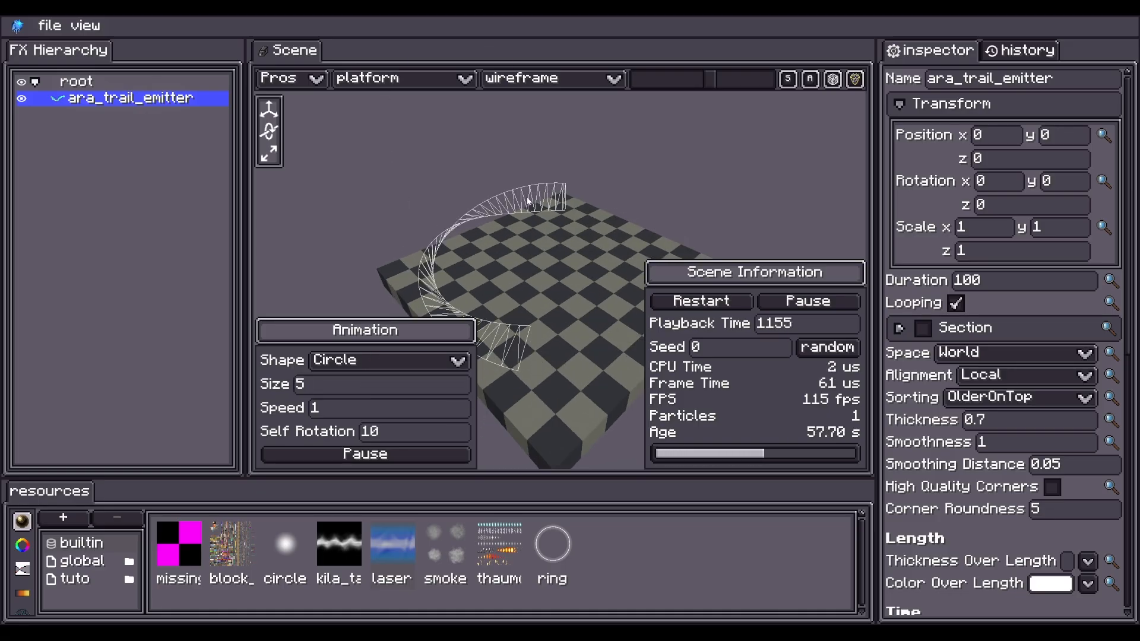
click(520, 84)
click(502, 99)
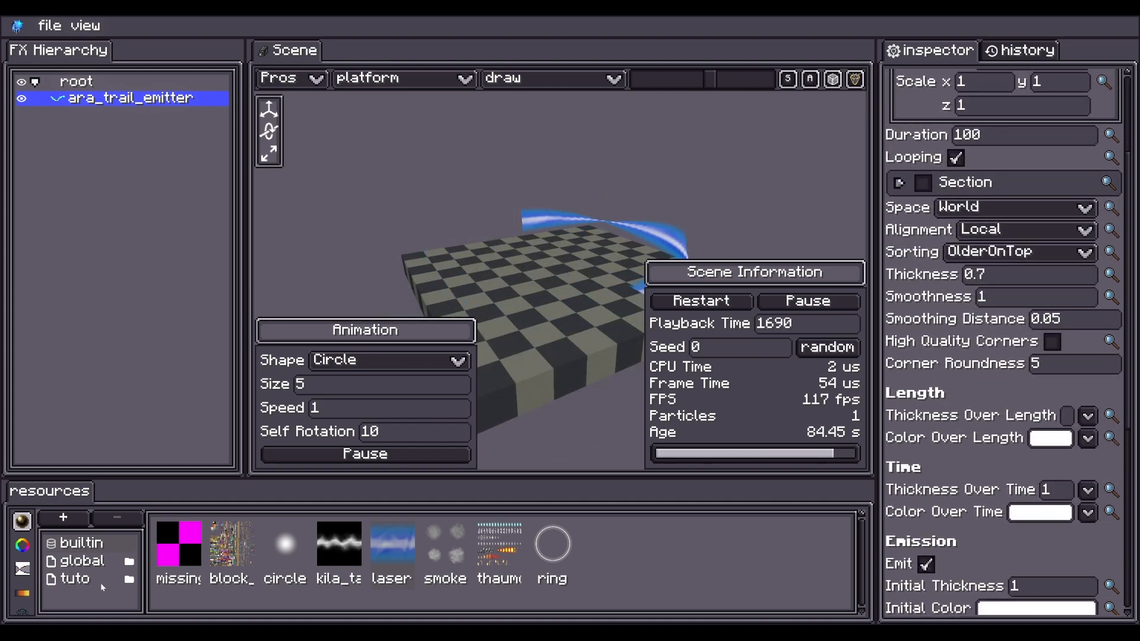
Step: Apply the slash material from the tuto resources to the trail's renderer and set the animation's Size to 4
click(104, 582)
click(340, 544)
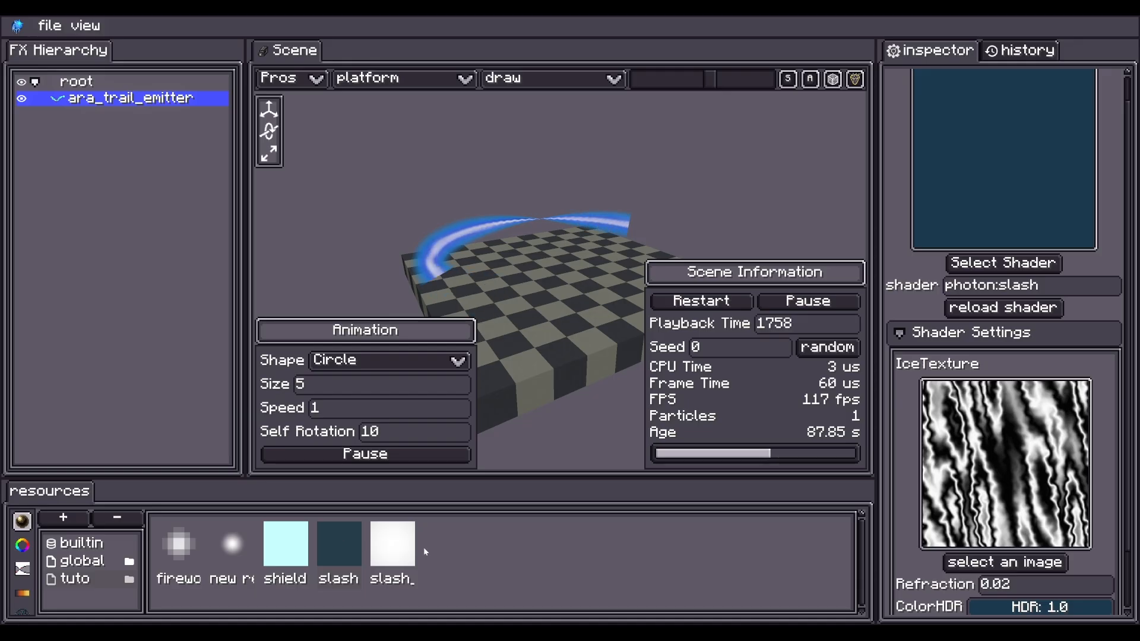
scroll(983, 388, up, 1)
scroll(915, 353, down, 3)
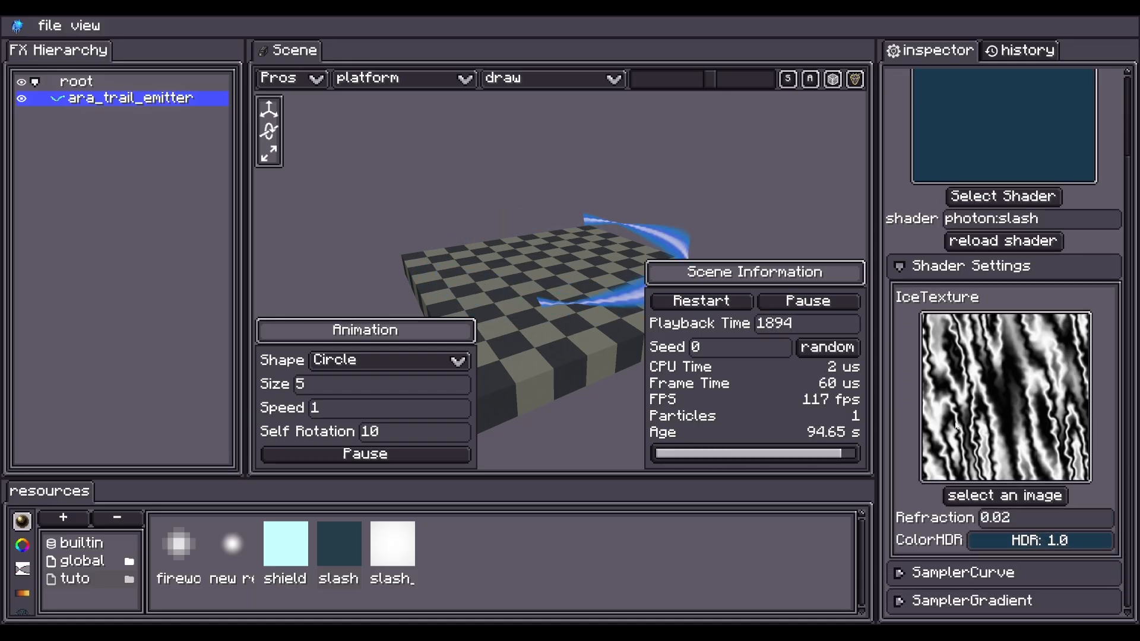
click(124, 101)
click(928, 600)
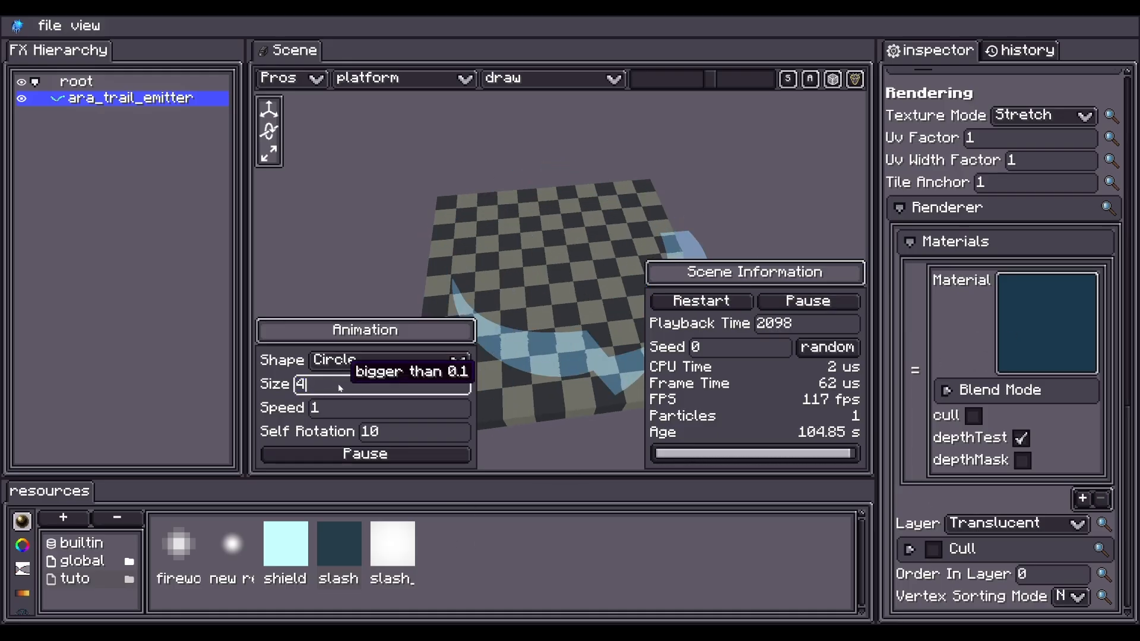
Step: Switch the scene to real world and check the slash trail from several angles
click(403, 77)
click(444, 123)
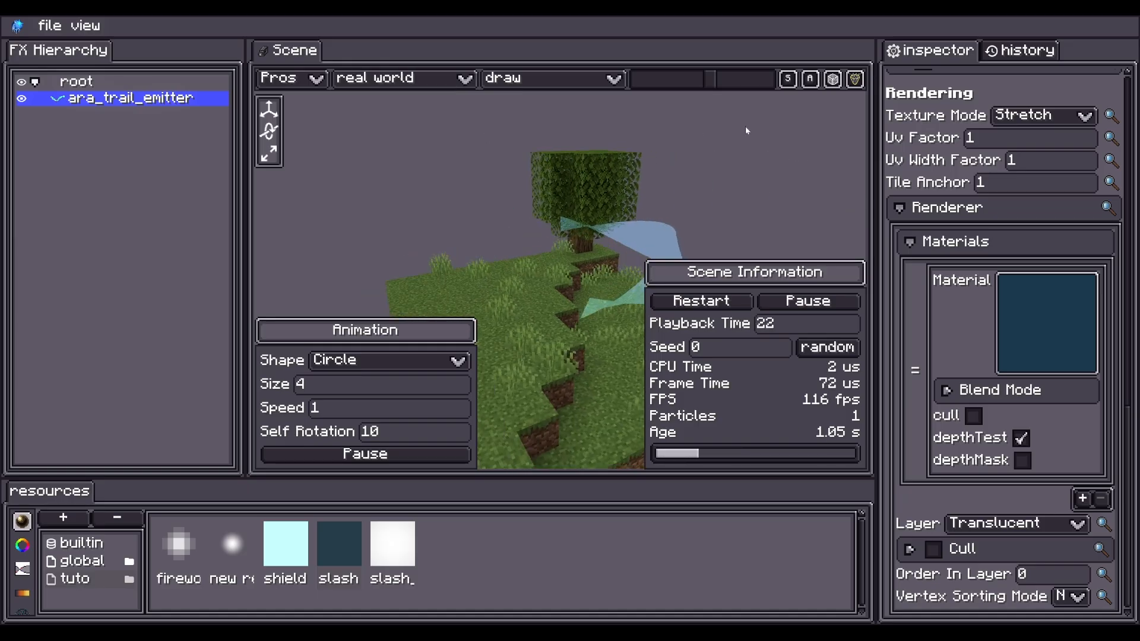
drag(776, 128, 731, 189)
drag(729, 244, 786, 281)
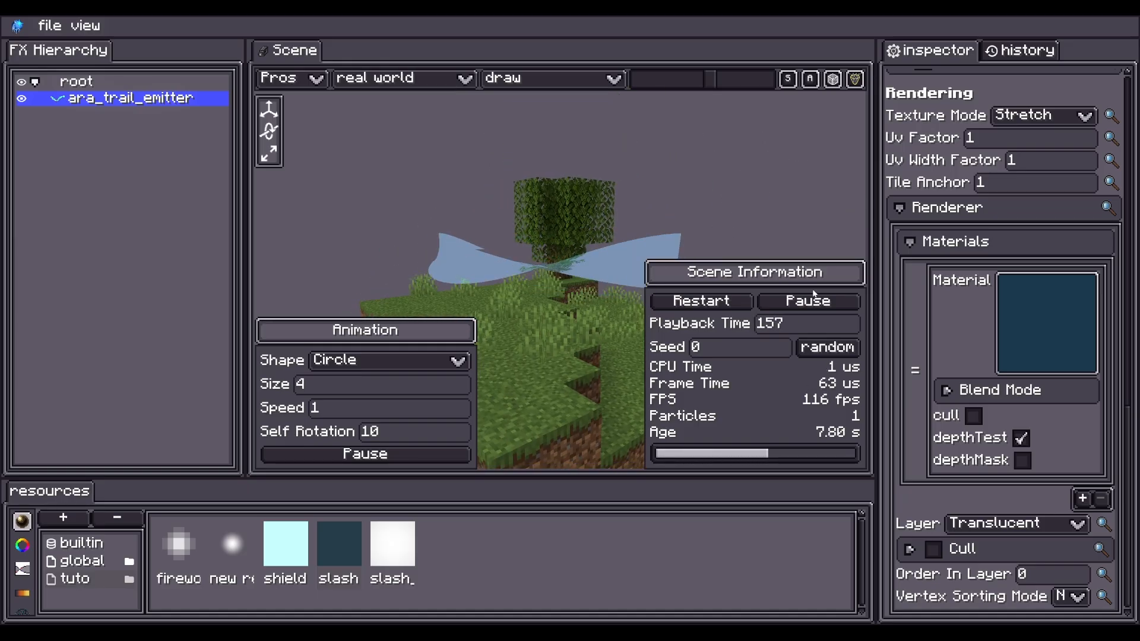
drag(709, 194, 593, 216)
Step: Add a second Ara Trail emitter to the hierarchy and name it top
right_click(171, 161)
mouse_move(256, 169)
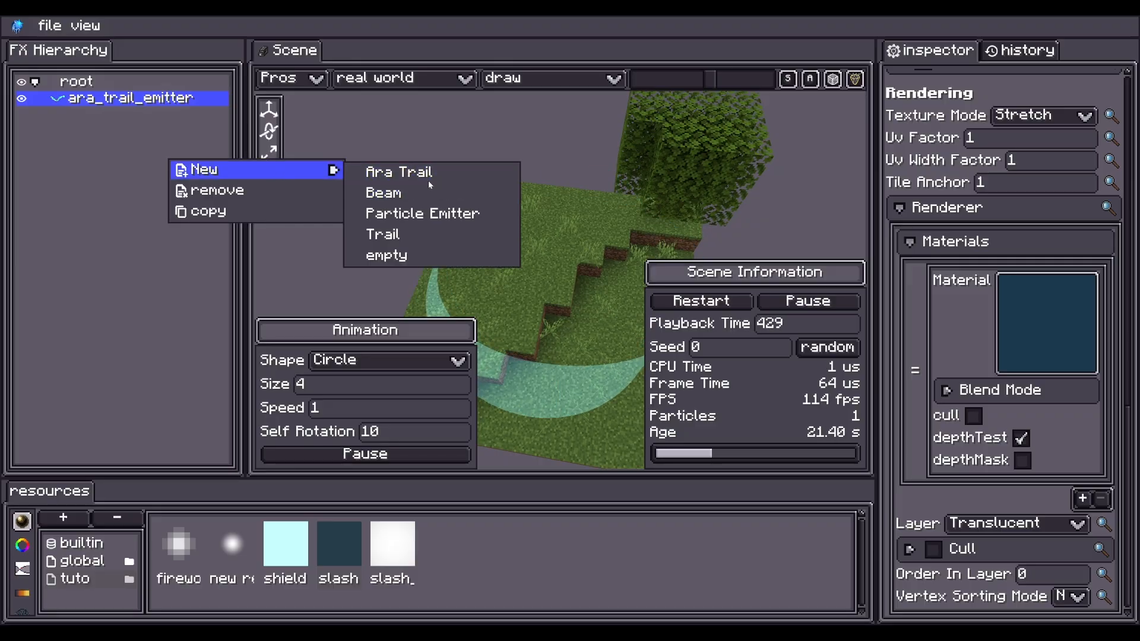
click(428, 176)
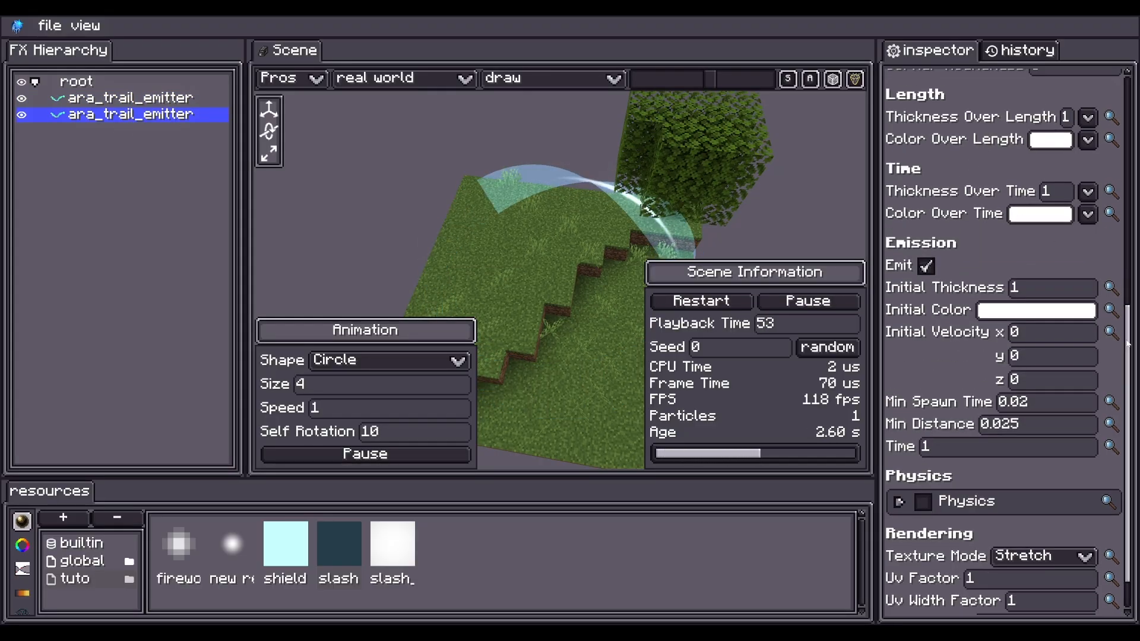
drag(1127, 343, 1128, 118)
double_click(1026, 84)
Step: Apply the slash_trail material to the top emitter's renderer
scroll(939, 344, down, 10)
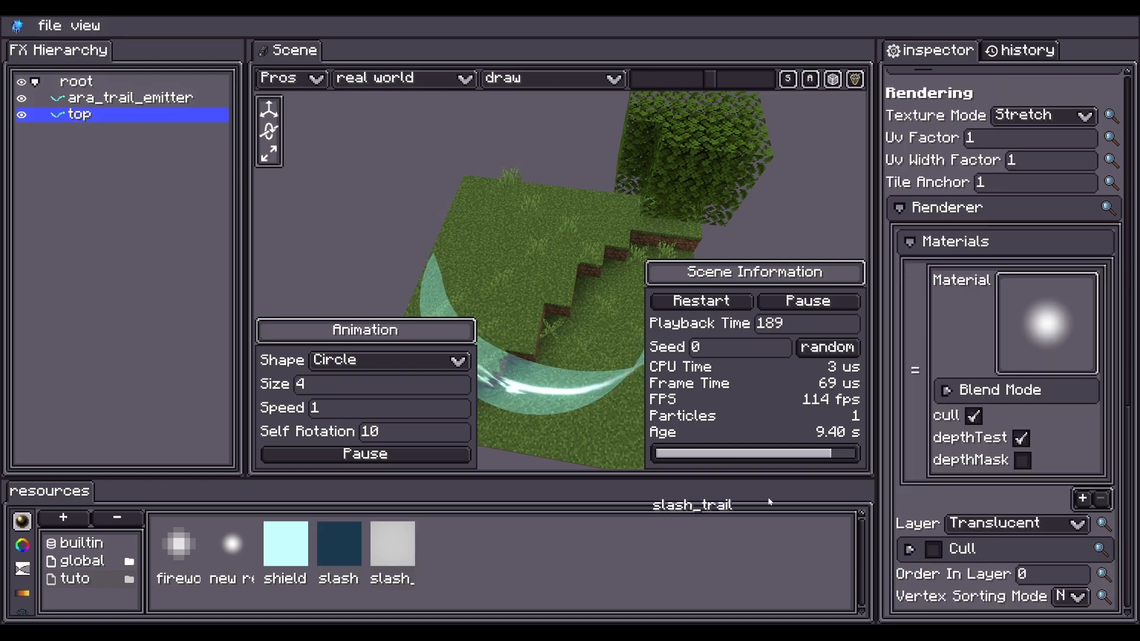
scroll(969, 306, up, 10)
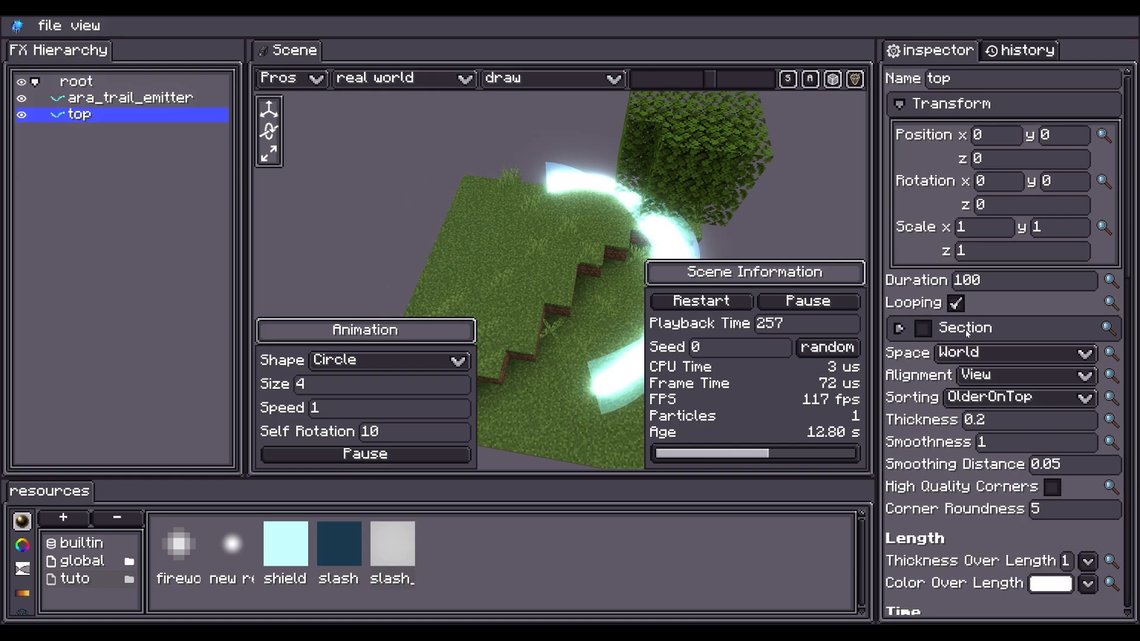
drag(1126, 261, 1126, 604)
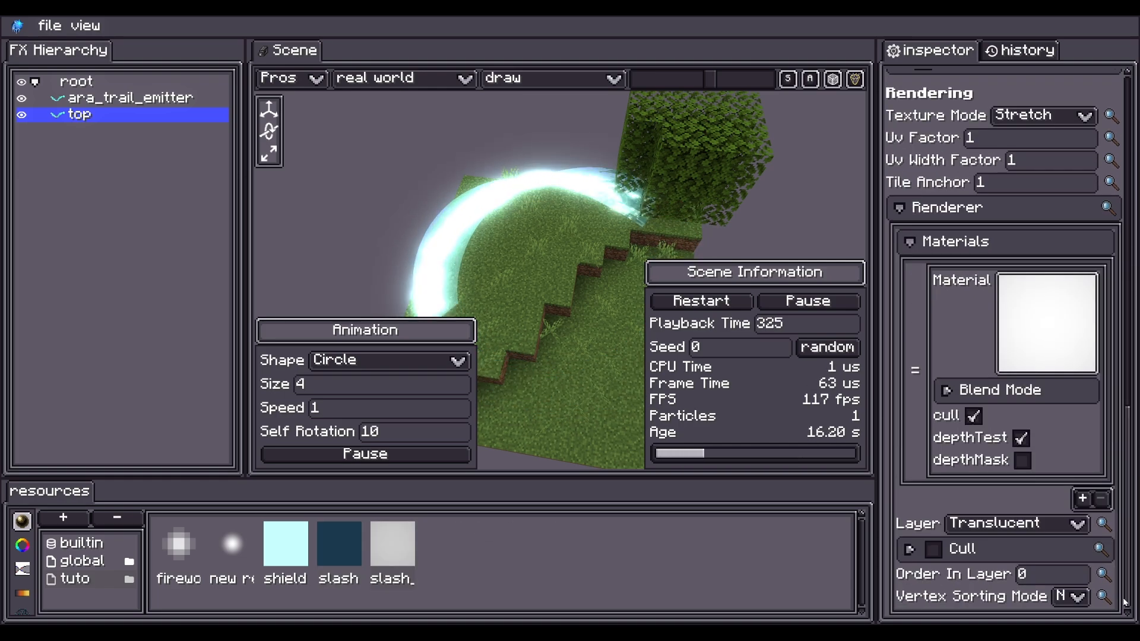
Step: Set the top emitter's Thickness to 0.01 and its Position y to 0.7
scroll(974, 329, up, 10)
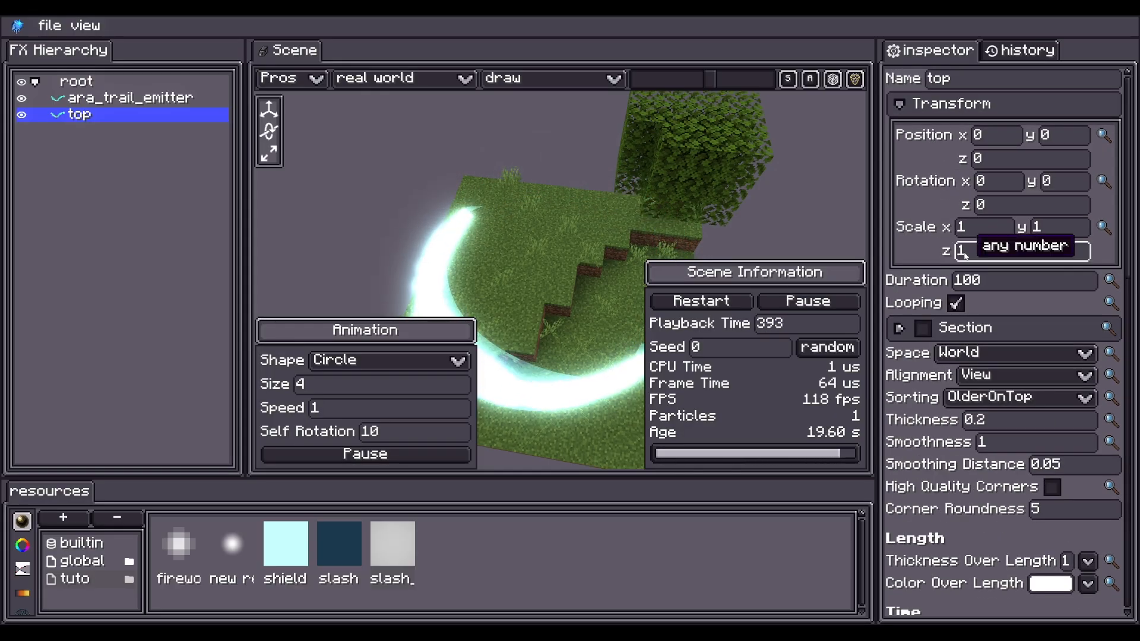
drag(628, 220, 633, 177)
click(985, 425)
scroll(988, 427, down, 1)
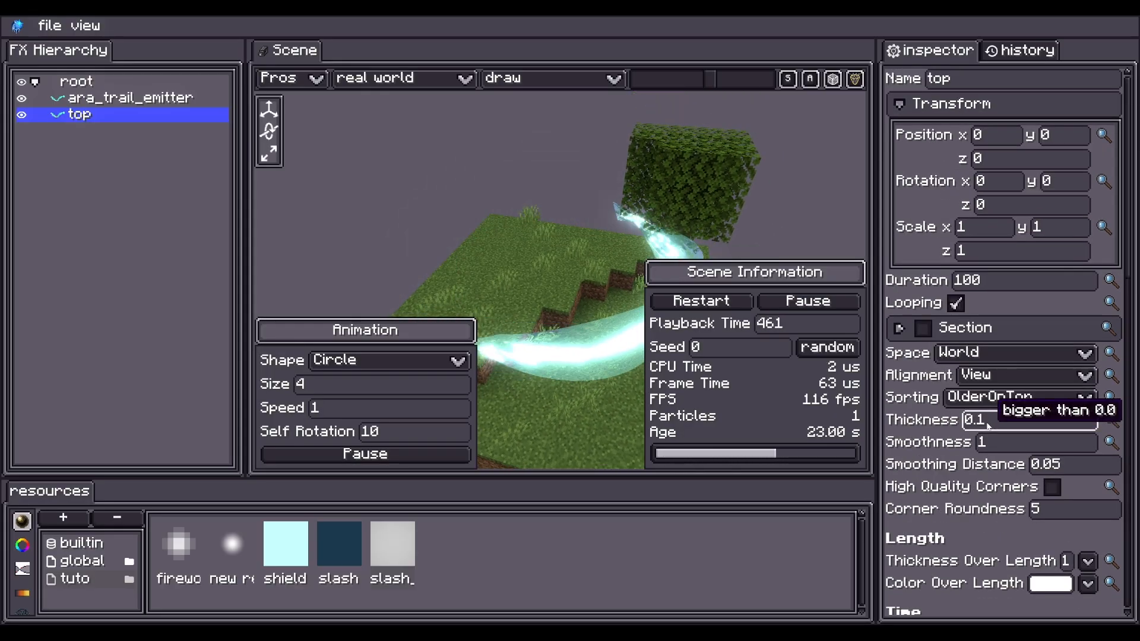
scroll(990, 425, up, 1)
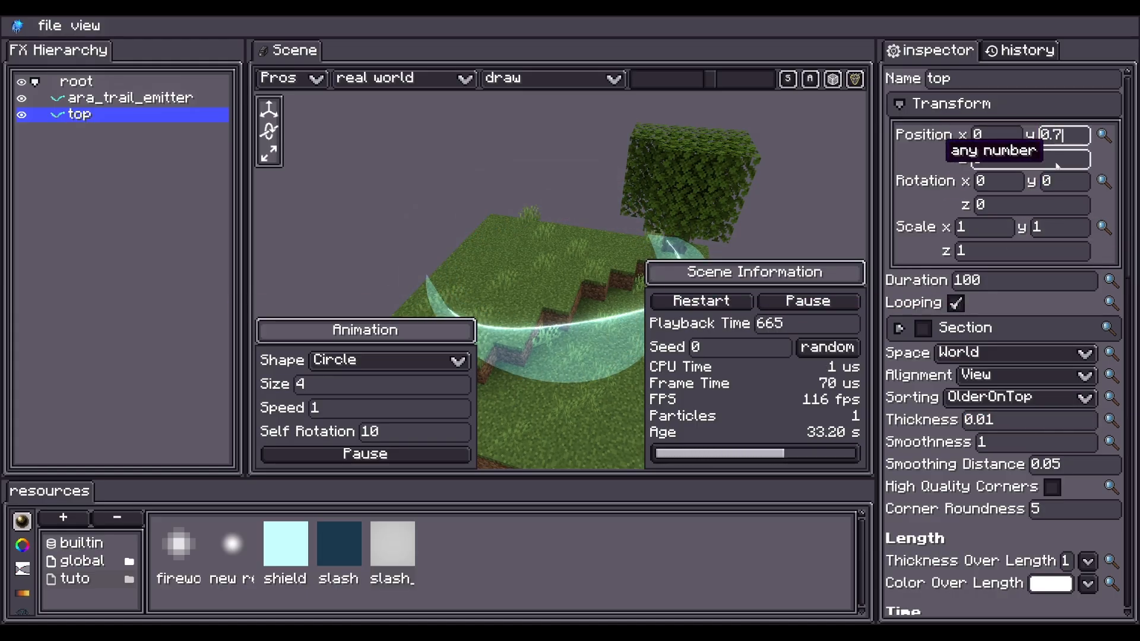
Step: Shape the top emitter's Thickness Over Length curve to hold at 1 and drop to 0 at the trail's end
drag(603, 199, 539, 165)
scroll(1006, 426, up, 3)
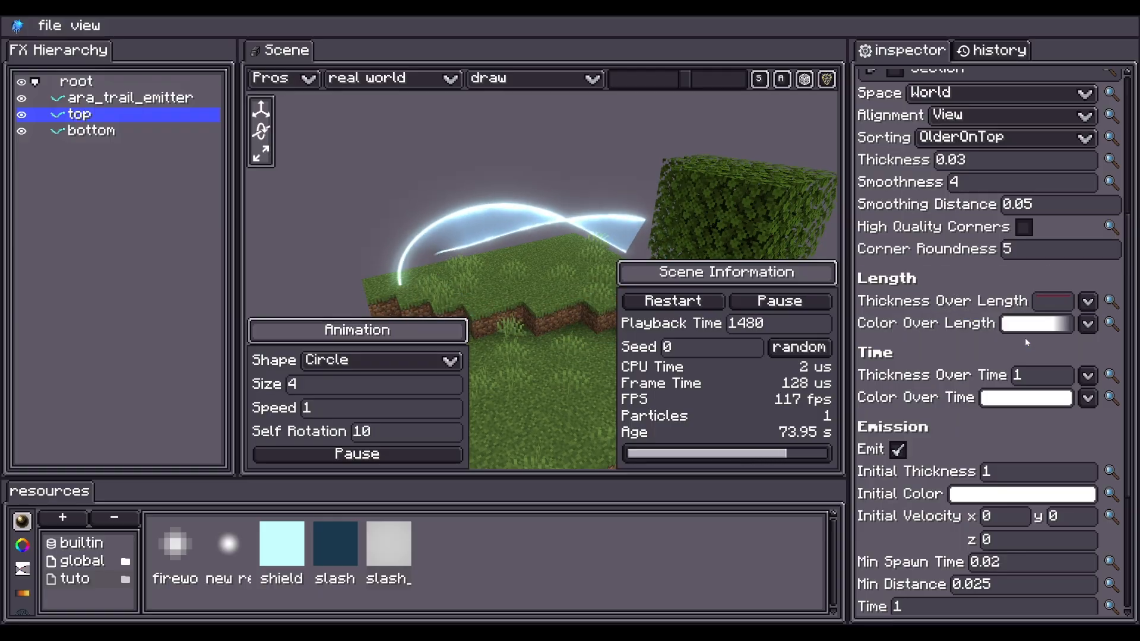
click(1087, 301)
drag(1132, 301, 1133, 434)
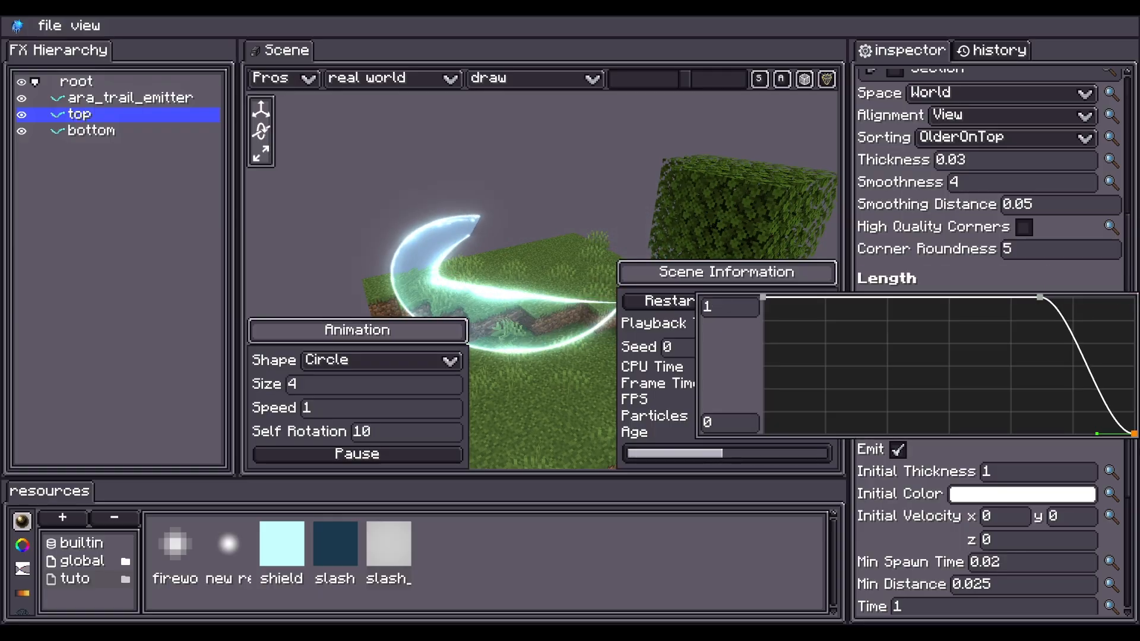
click(701, 222)
Step: Give the bottom emitter the same Thickness Over Length curve, adding a point near the end and lowering the last point to 0
click(90, 130)
click(1051, 299)
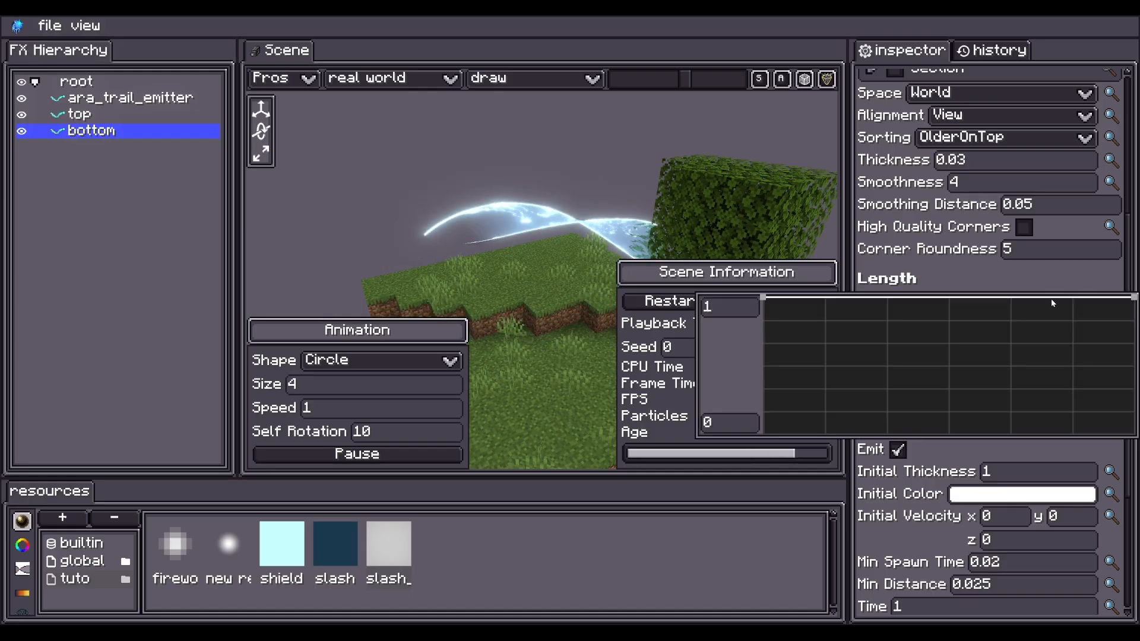
double_click(1036, 298)
drag(1133, 299, 1133, 432)
click(1016, 279)
Step: Set the bottom emitter's Color Over Length to a white gradient that fades out toward the trail's end
click(1024, 323)
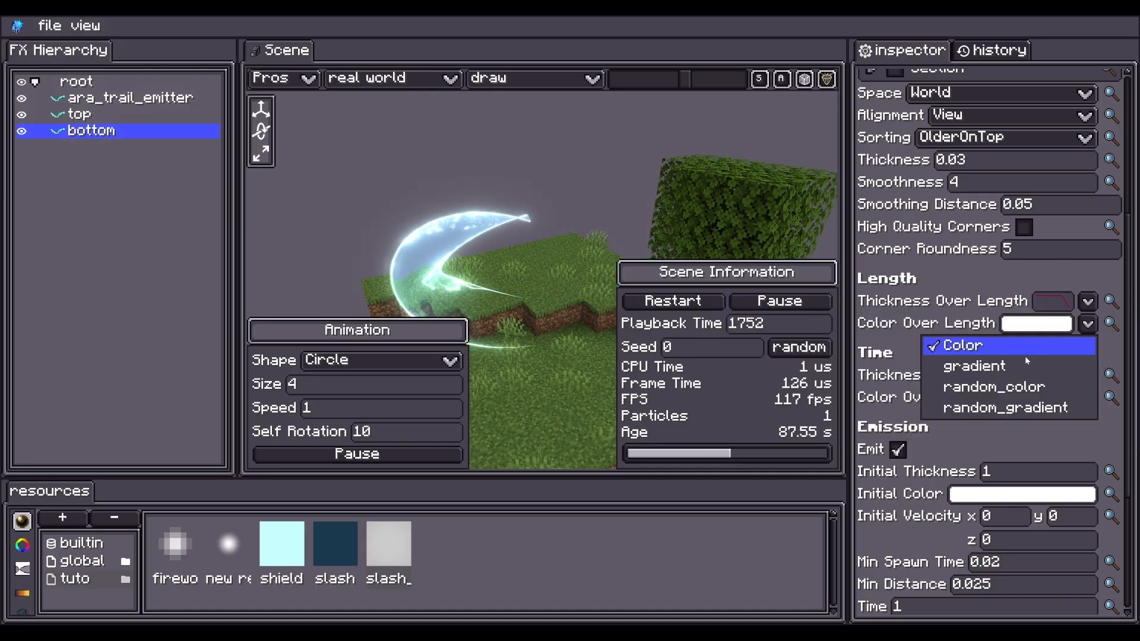
click(1024, 362)
click(1130, 324)
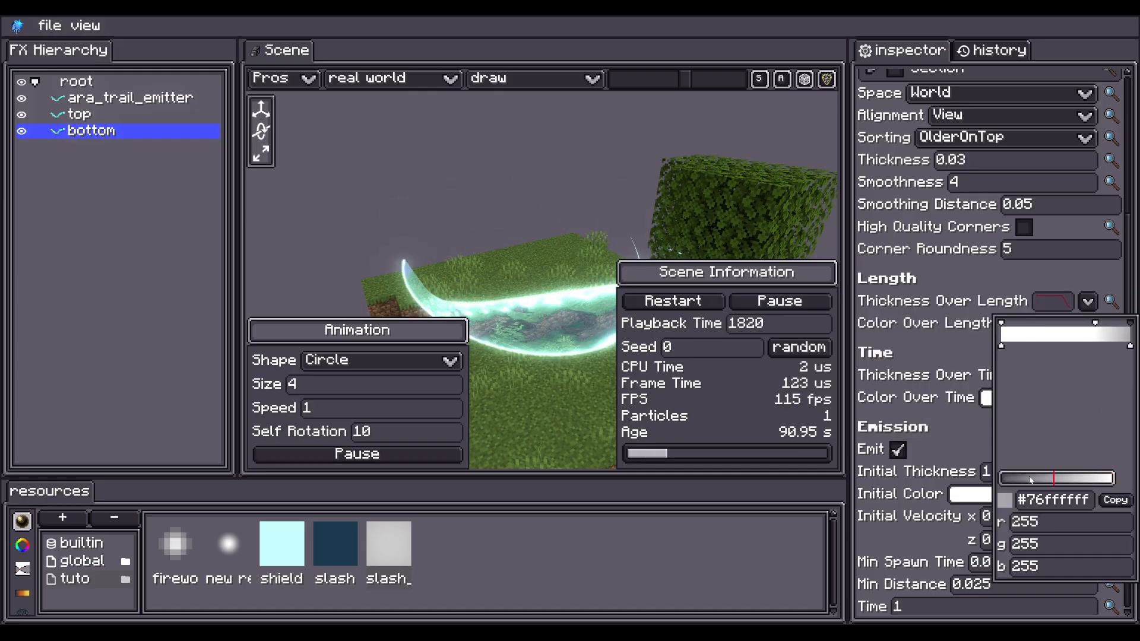
click(593, 168)
Step: Change the animation's Shape to Square and its Self Rotation to 0, and check the trail from several angles
drag(594, 150, 606, 219)
click(370, 361)
click(358, 396)
drag(498, 238, 600, 253)
click(378, 434)
drag(522, 284, 555, 261)
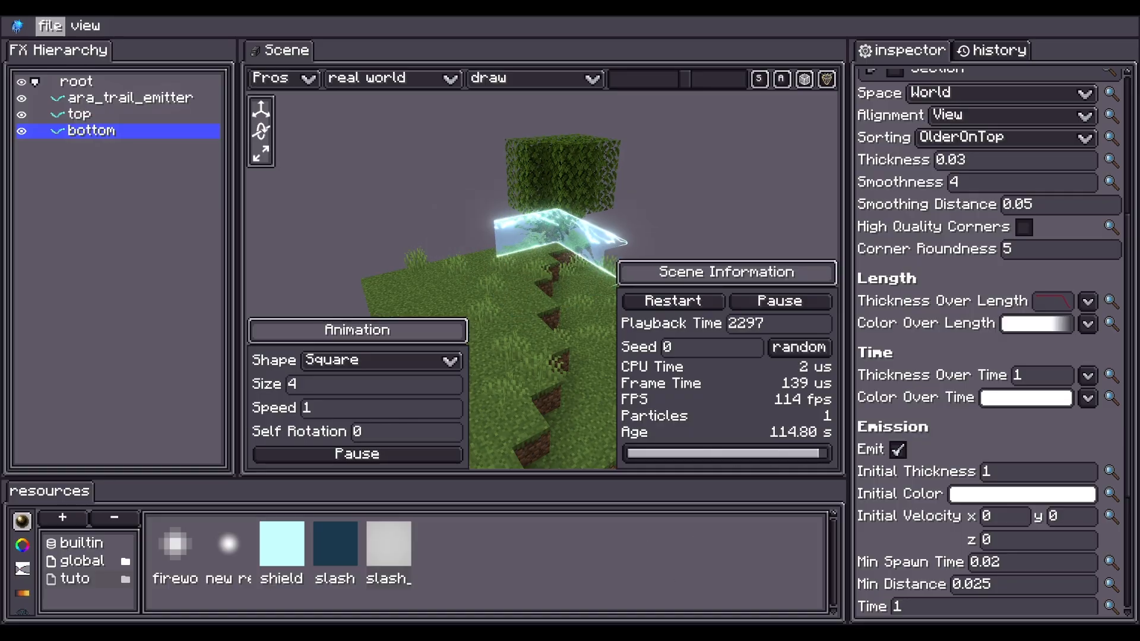
Step: Open the save-as dialog for the effect project
click(50, 25)
click(89, 92)
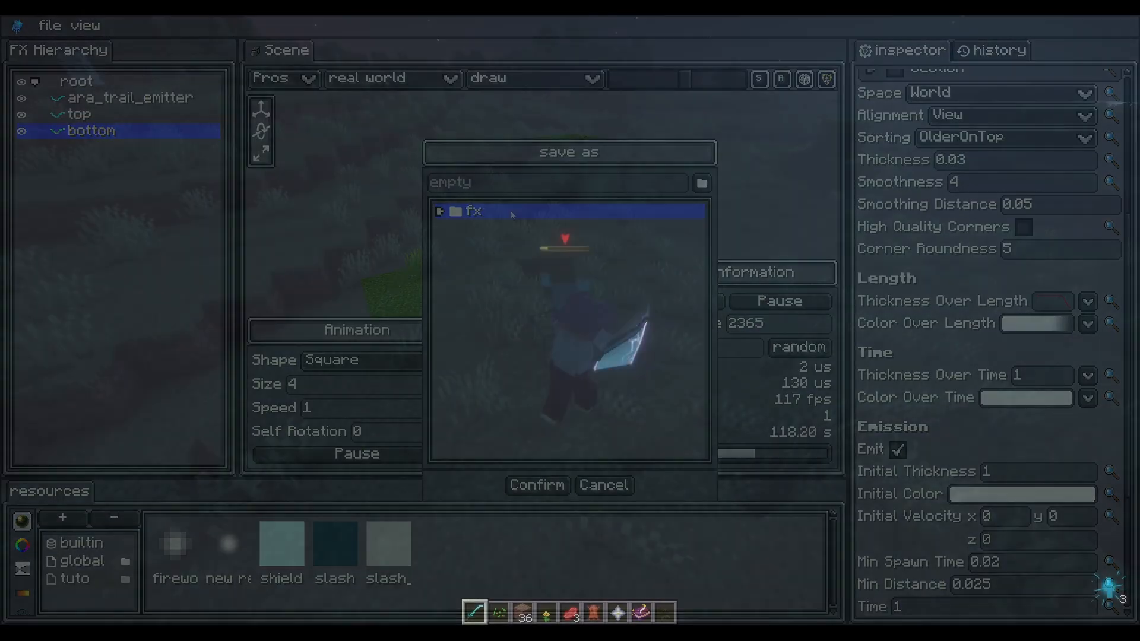